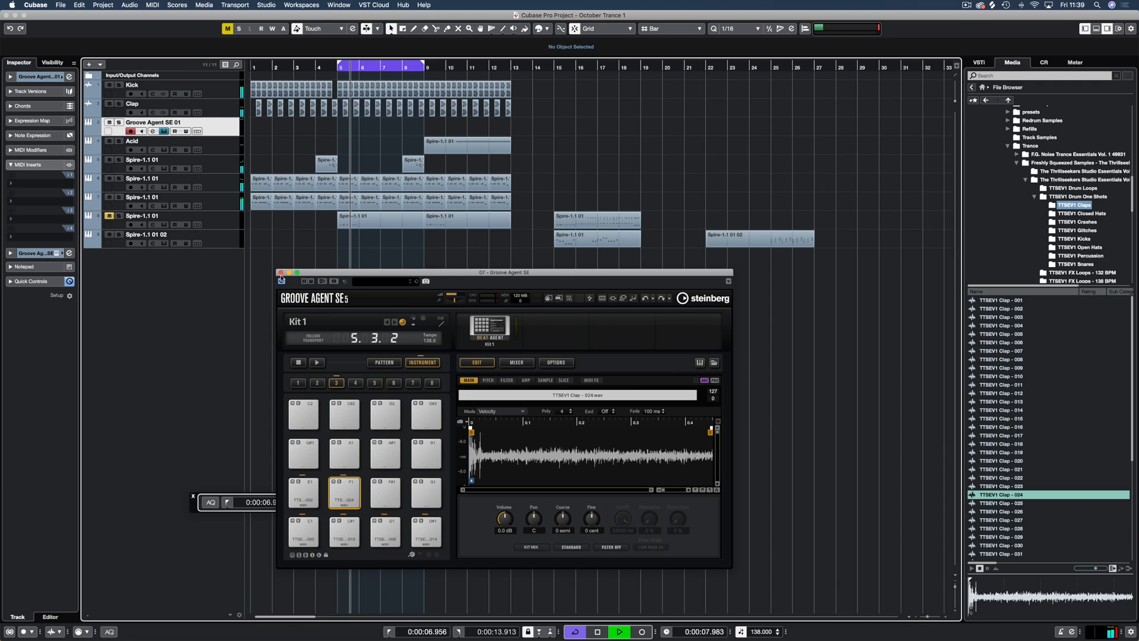
Move the Groove Agent SE window away from the tracks and audition the drum samples loaded on its pads
left_click_drag(407, 276, 529, 141)
left_click(466, 398)
left_click_drag(508, 398, 545, 398)
left_click(425, 360)
left_click(462, 359)
left_click(422, 359)
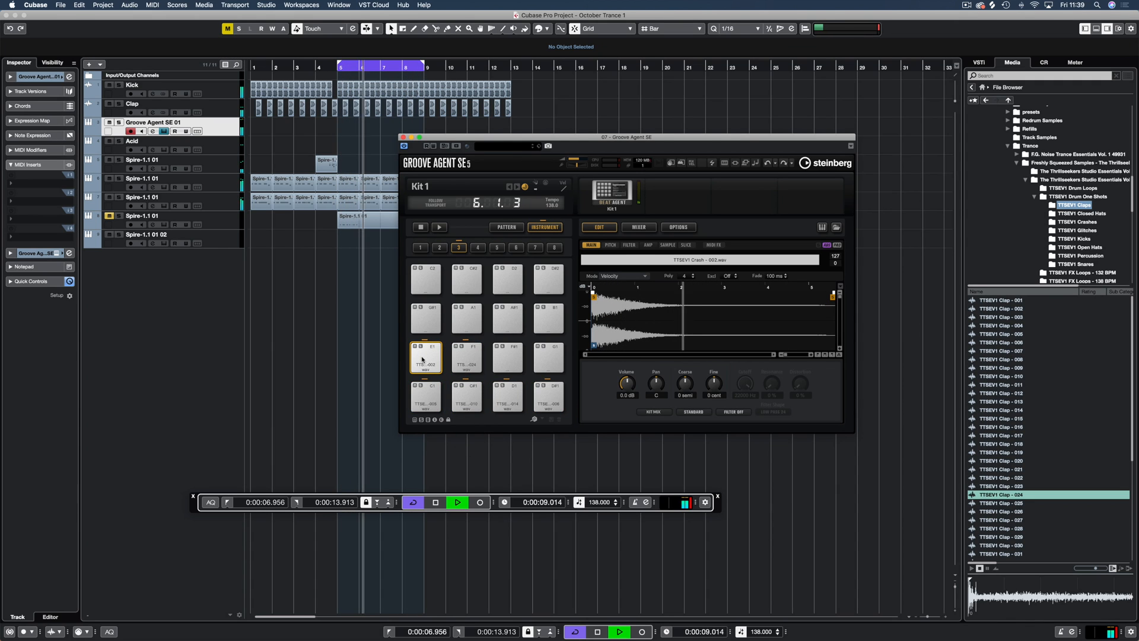
Create an empty MIDI part on the Groove Agent SE 01 track across bars 5 to 8 and open it in the Key Editor
left_click(979, 62)
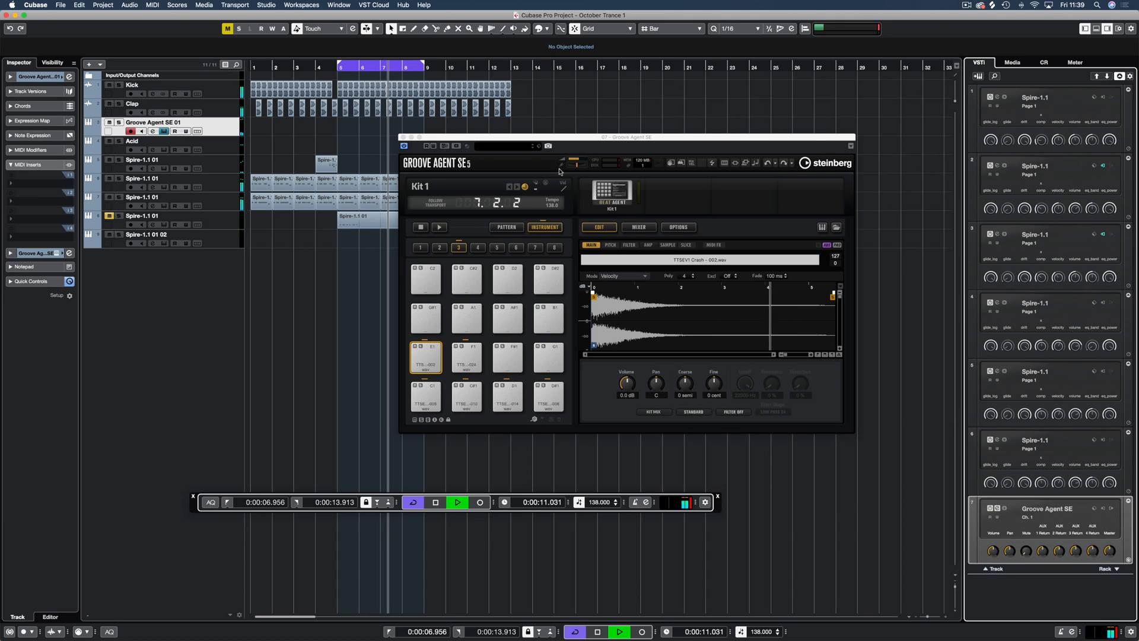
left_click_drag(559, 137, 831, 75)
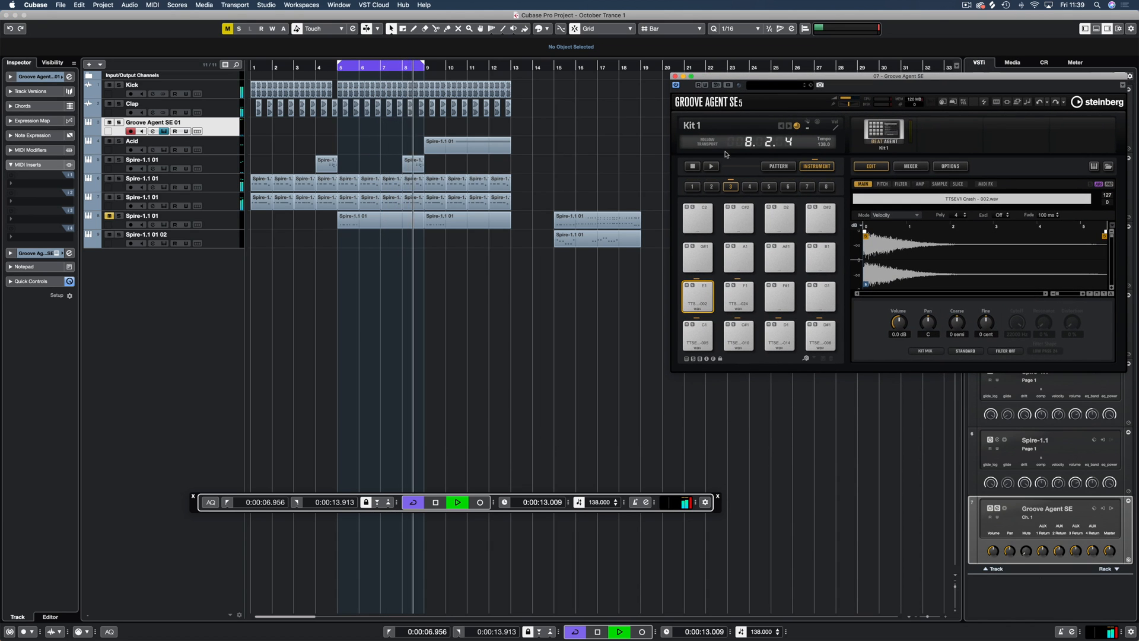
left_click(358, 127)
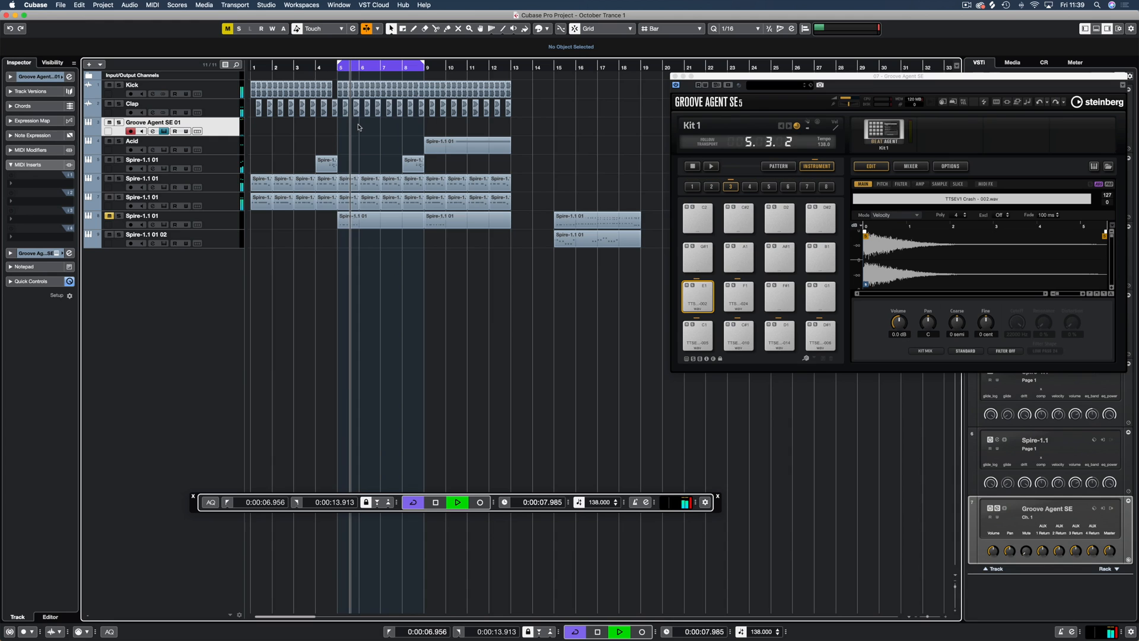
double_click(358, 126)
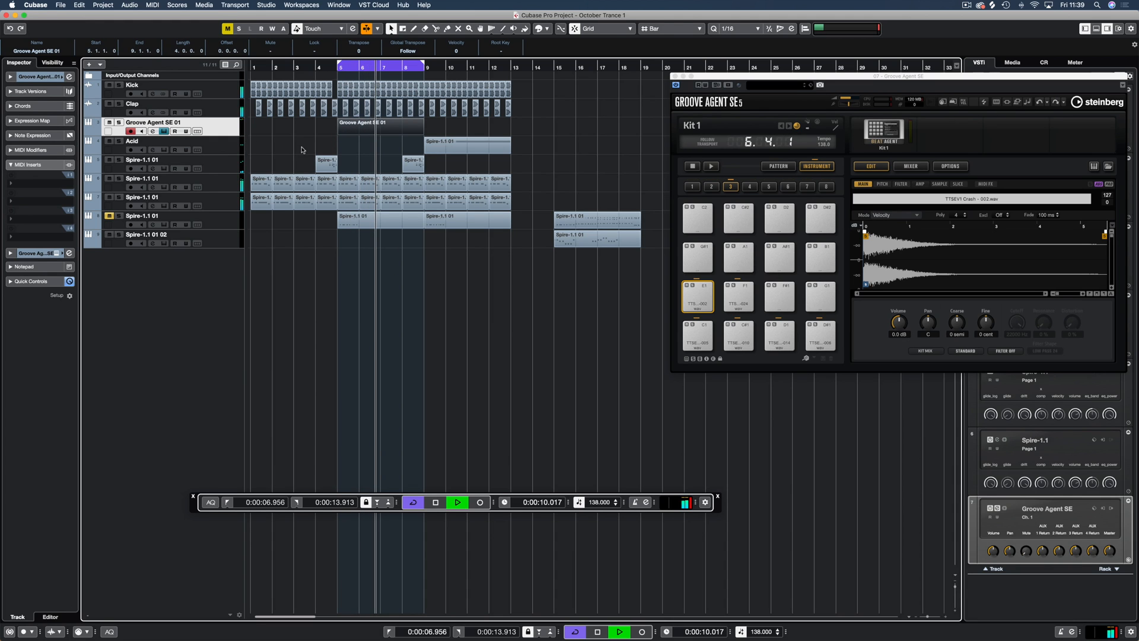
key("Return")
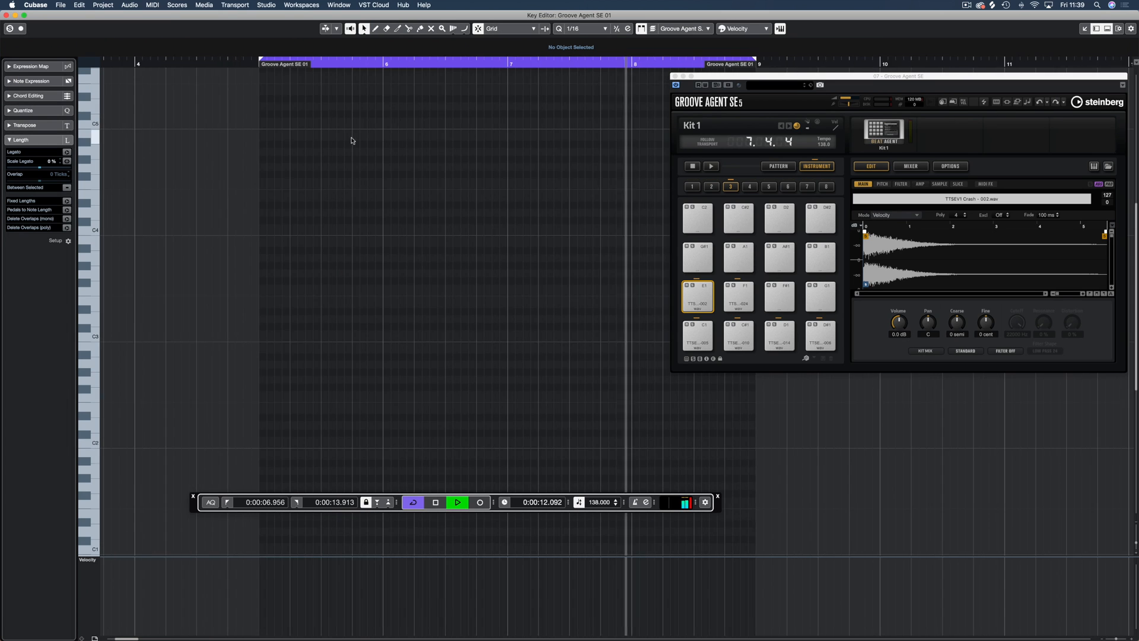
Draw four sixteenth-long C#1 notes on the off-beats of bar 5
key("h")
key("h")
left_click(465, 29)
key("g")
key("g")
key("g")
scroll(319, 385, "down", 5)
scroll(319, 385, "right", 8)
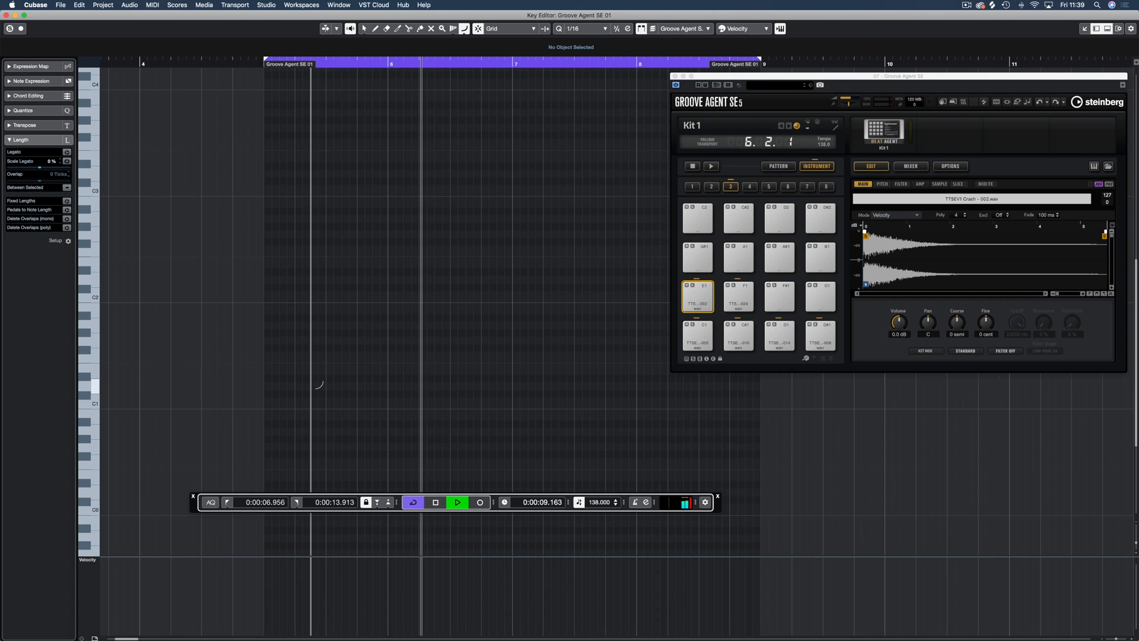
scroll(319, 385, "right", 2)
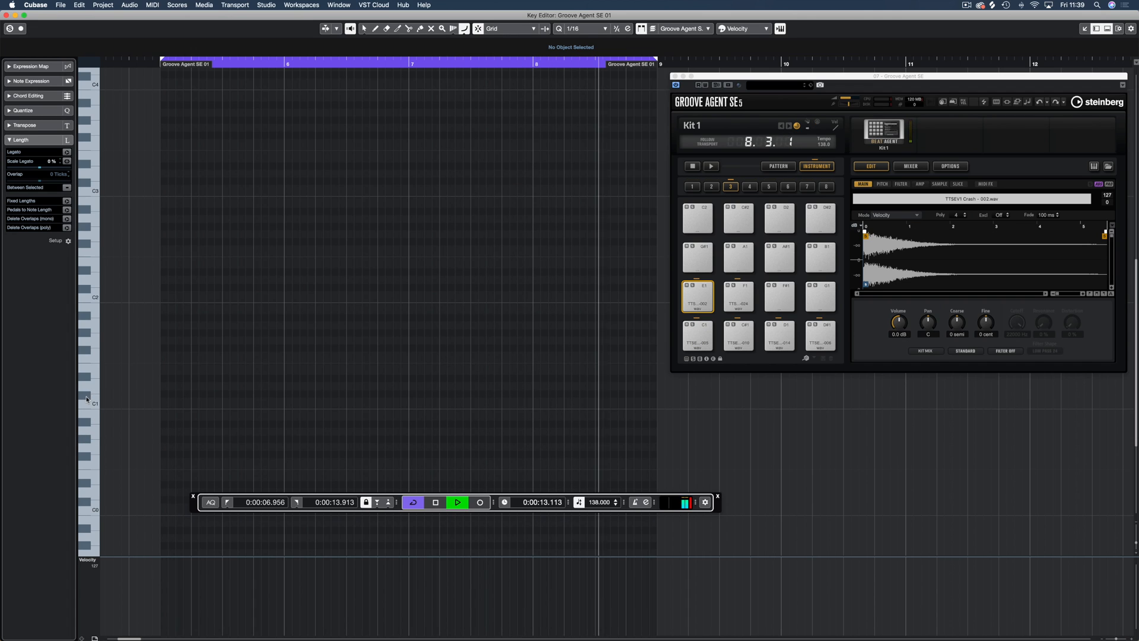
left_click(180, 393)
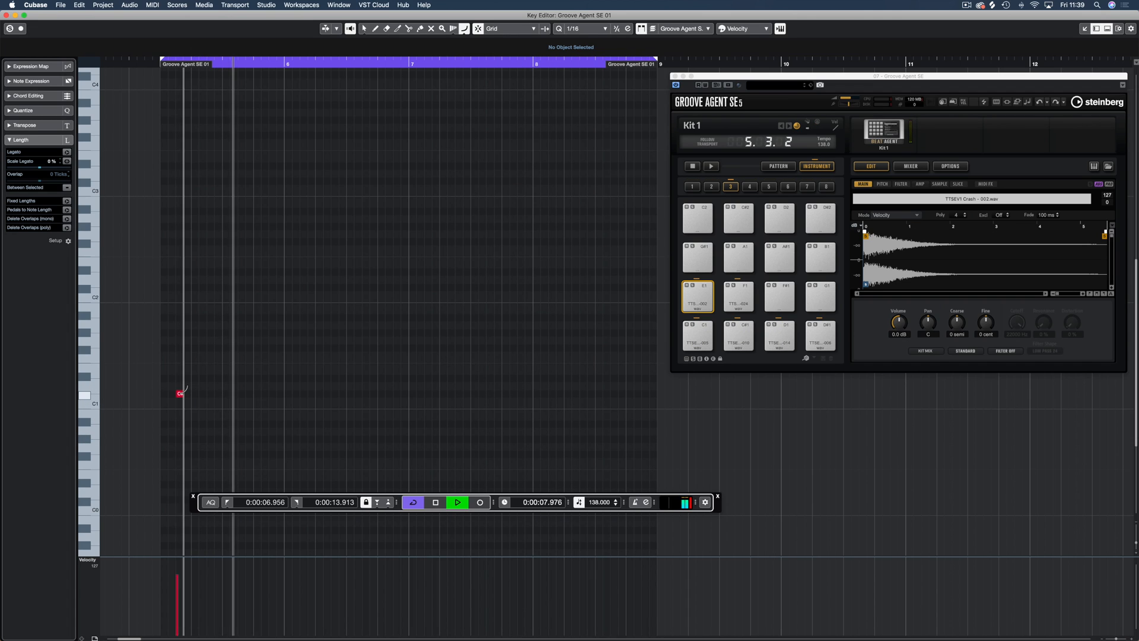
left_click(211, 393)
left_click(242, 393)
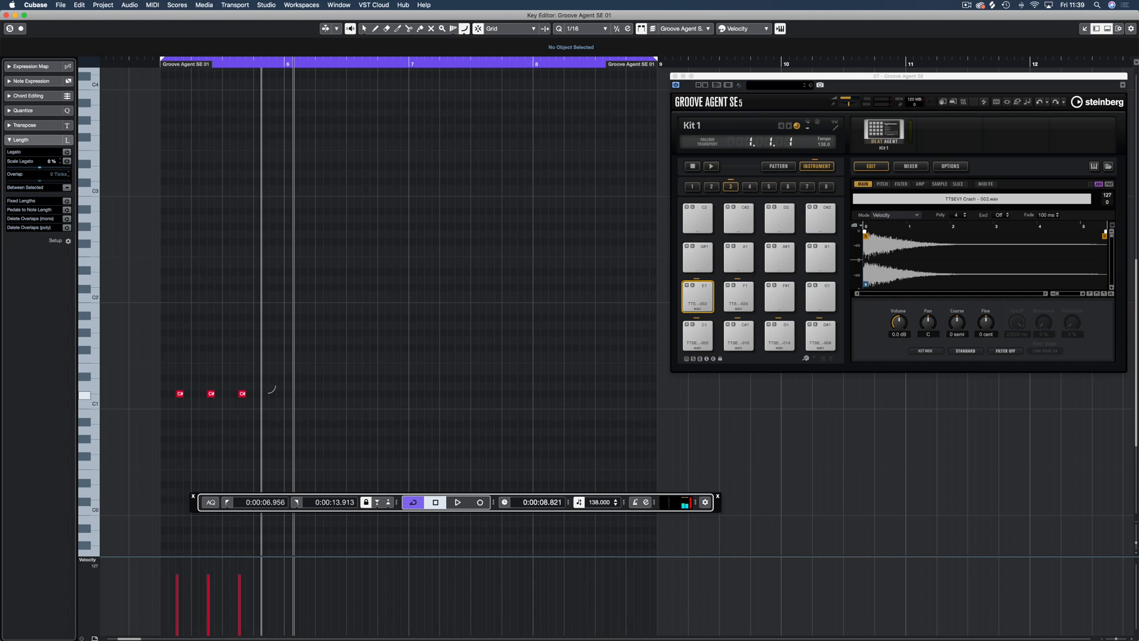
left_click(273, 393)
Duplicate the off-beat C#1 notes so the pattern fills bars 6 to 8
left_click(364, 30)
left_click_drag(340, 354, 162, 412)
key("super+d")
left_click_drag(287, 397, 309, 396)
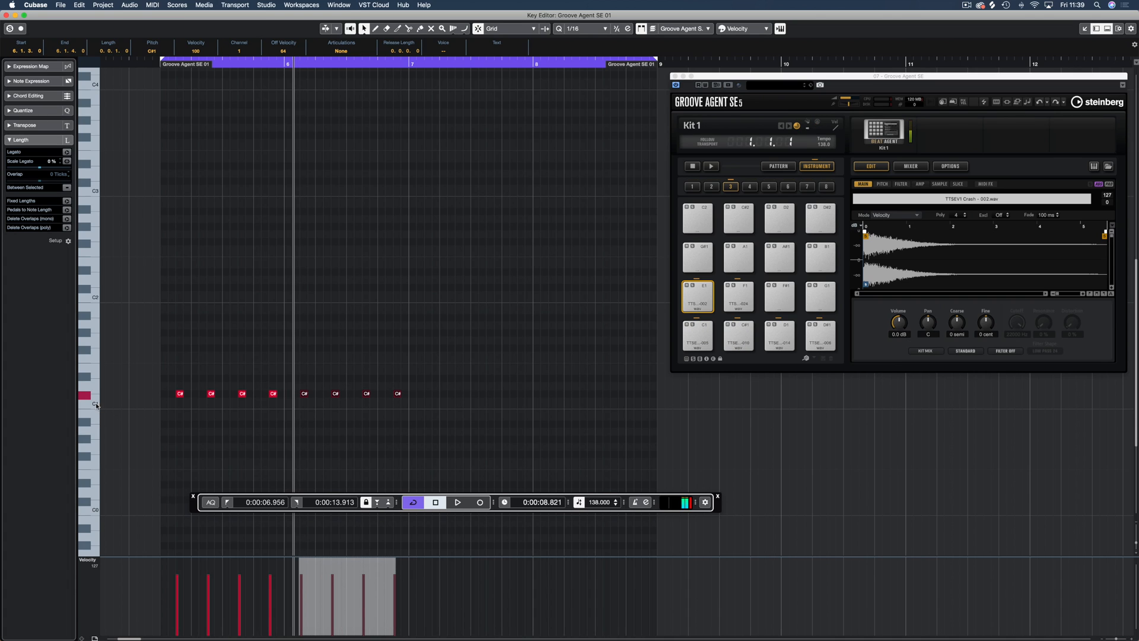
left_click_drag(435, 375, 194, 414)
key("super+d")
left_click_drag(406, 397, 428, 396)
left_click(431, 368)
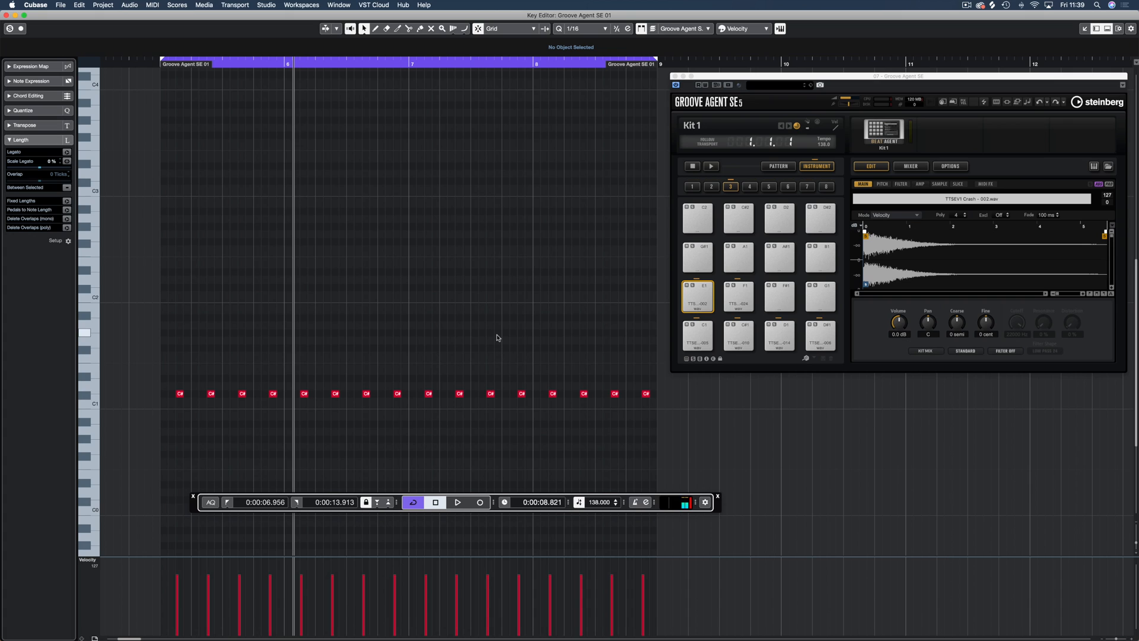
Play back the looped C#1 off-beat pattern with the rest of the track
key("space")
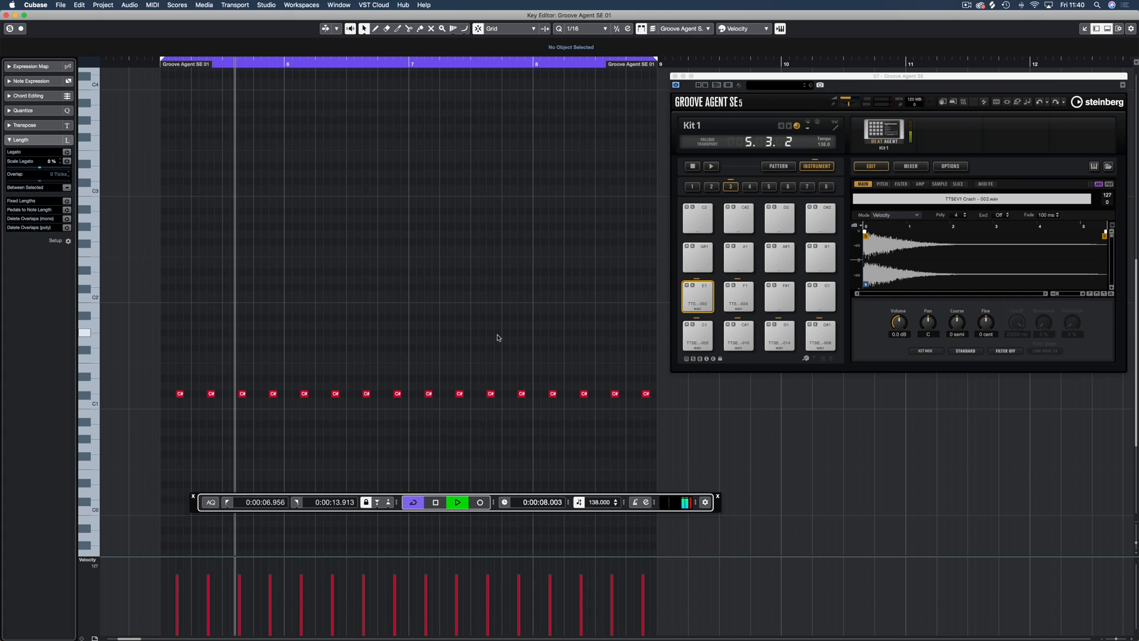
key("space")
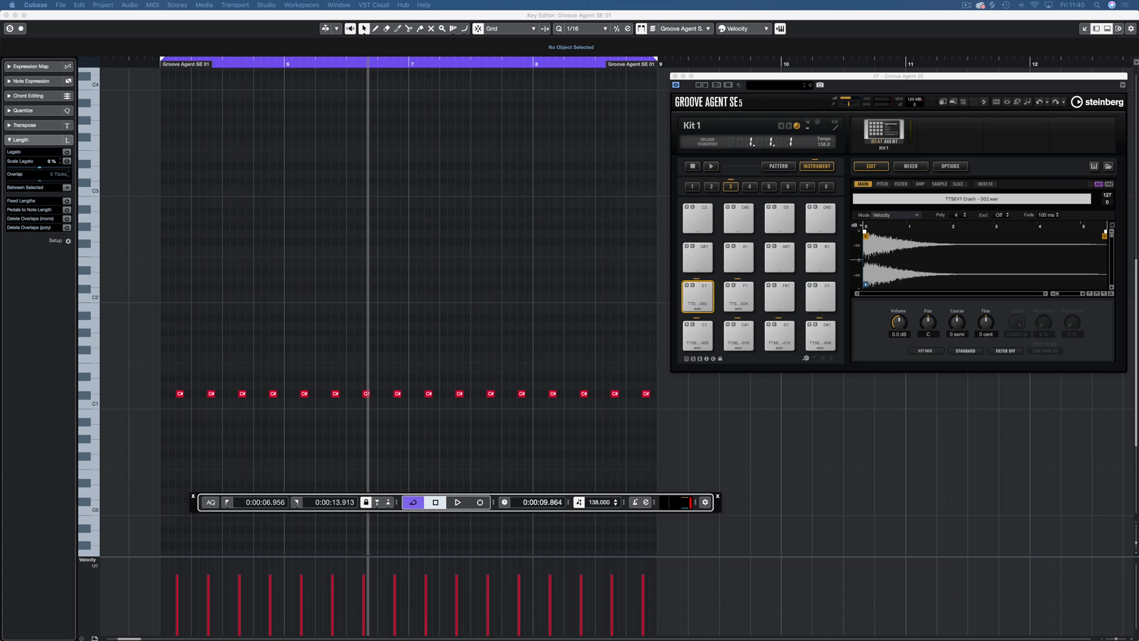
left_click(350, 273)
key("space")
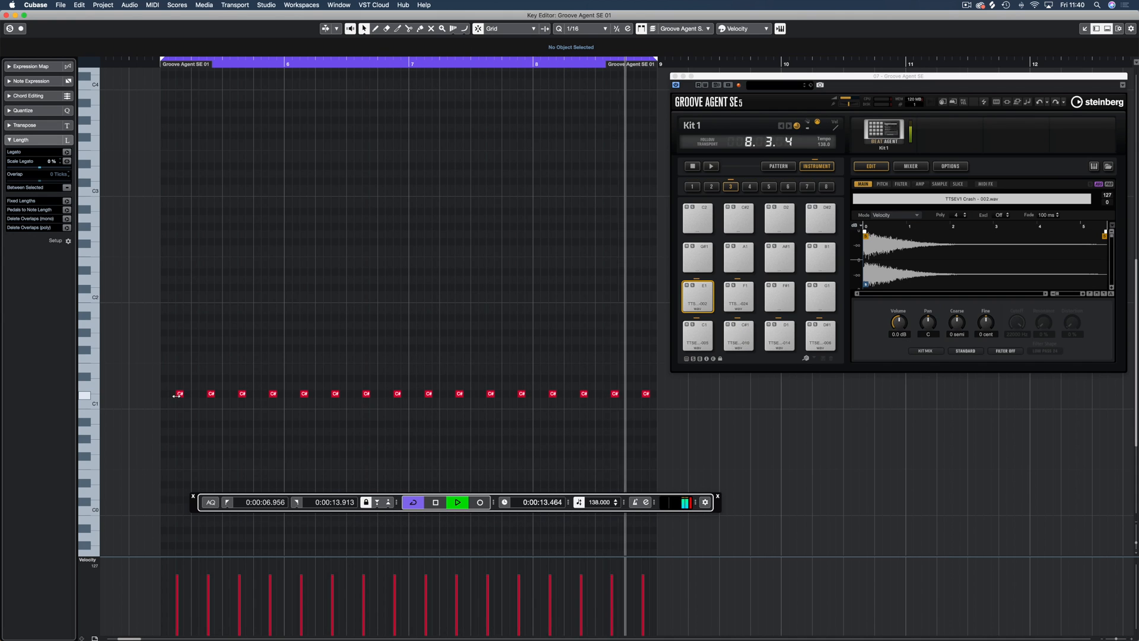
key("space")
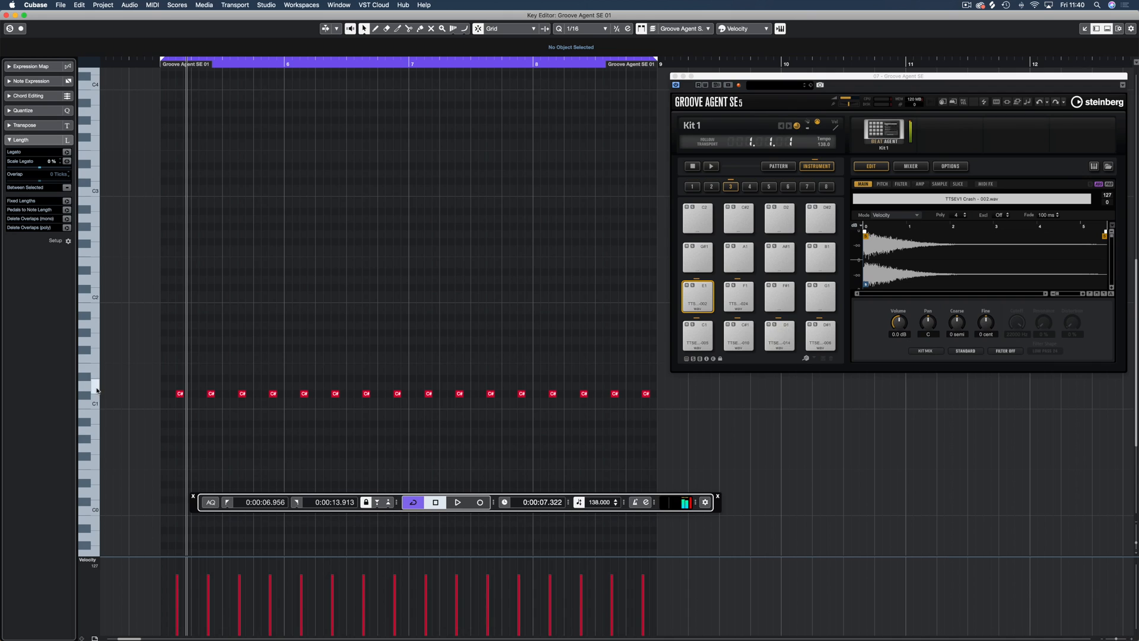
Add three consecutive D#1 sixteenth notes at 5.1.2, 5.1.3 and 5.1.4 around the first off-beat note
scroll(85, 380, "left", 1)
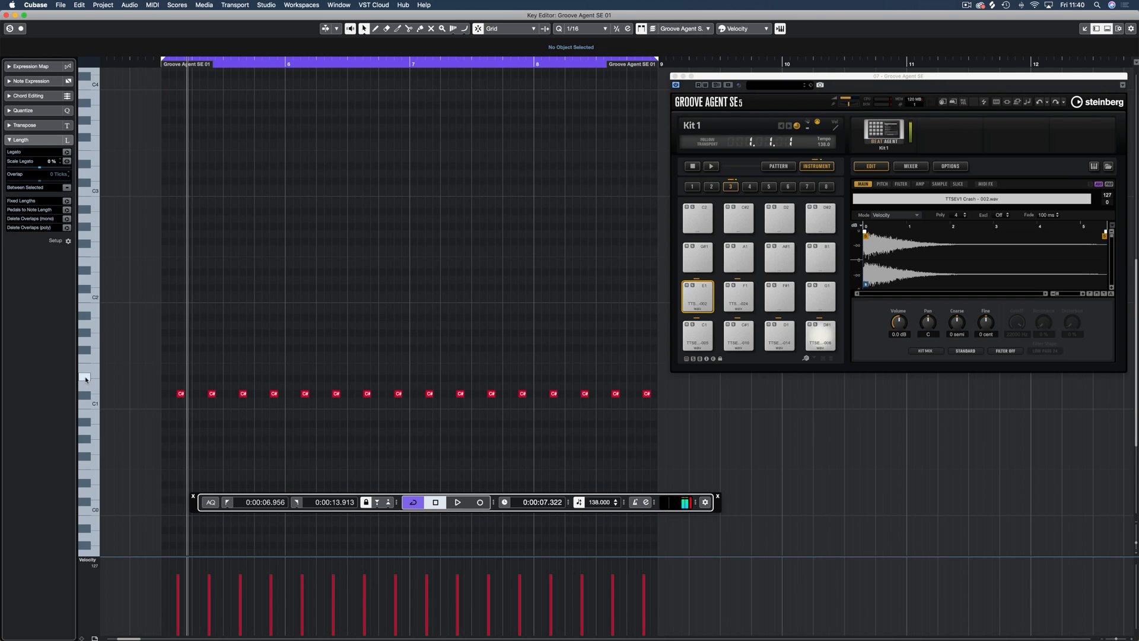
left_click(172, 379)
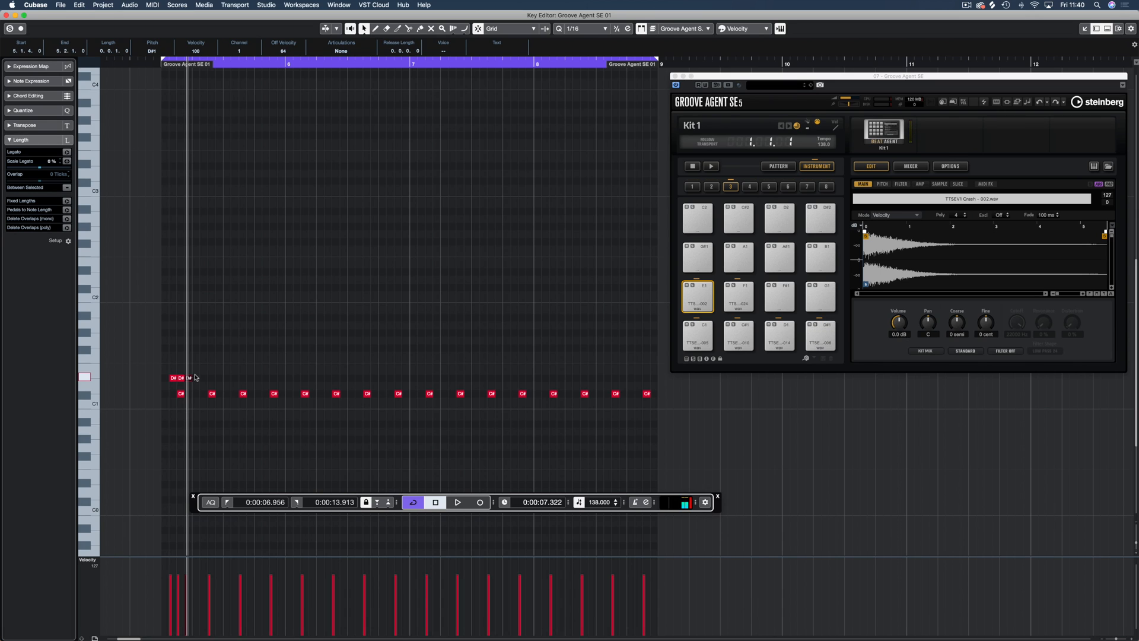
left_click_drag(167, 382, 174, 379)
left_click(180, 355)
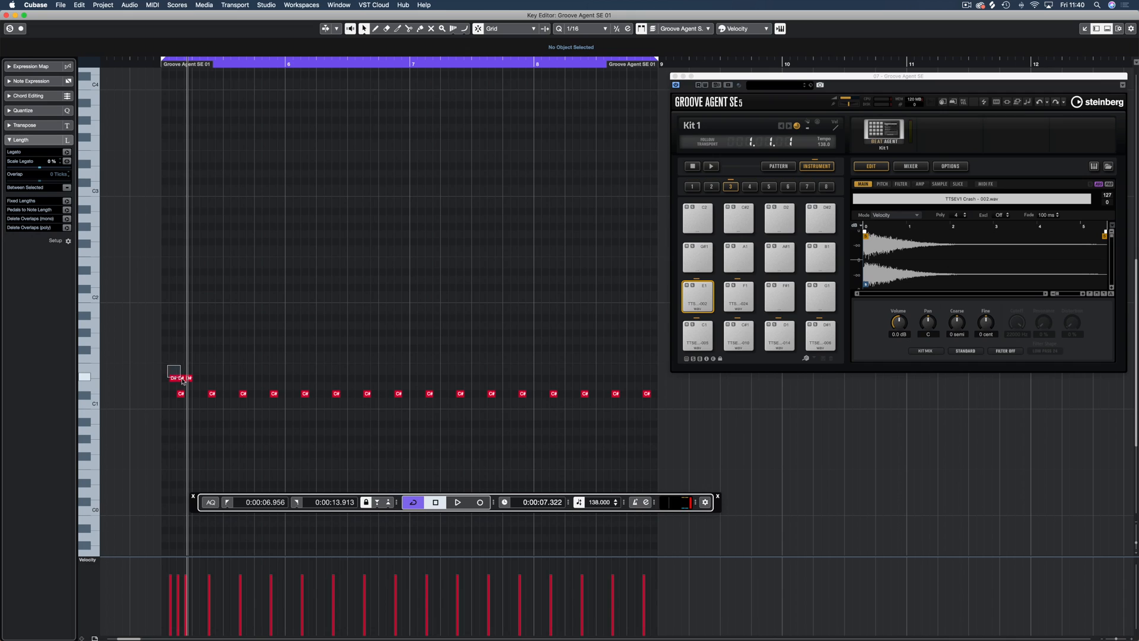
Give the three D#1 notes rising velocities of 47, 67 and about 86
left_click_drag(182, 380, 181, 379)
left_click_drag(172, 606, 177, 597)
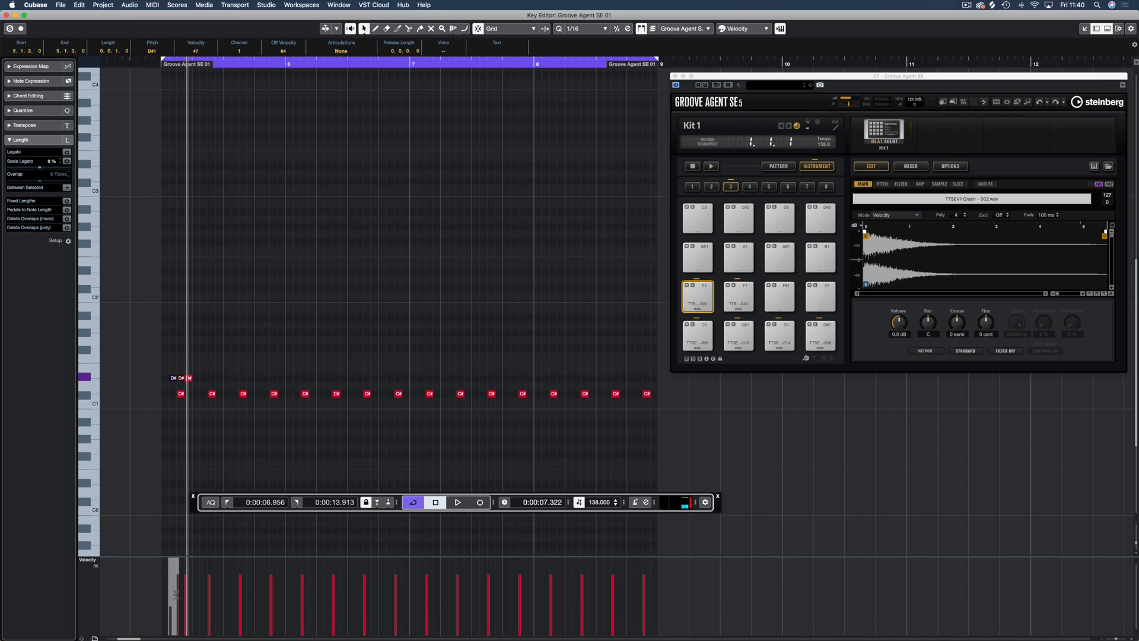
left_click(181, 390)
left_click(182, 379)
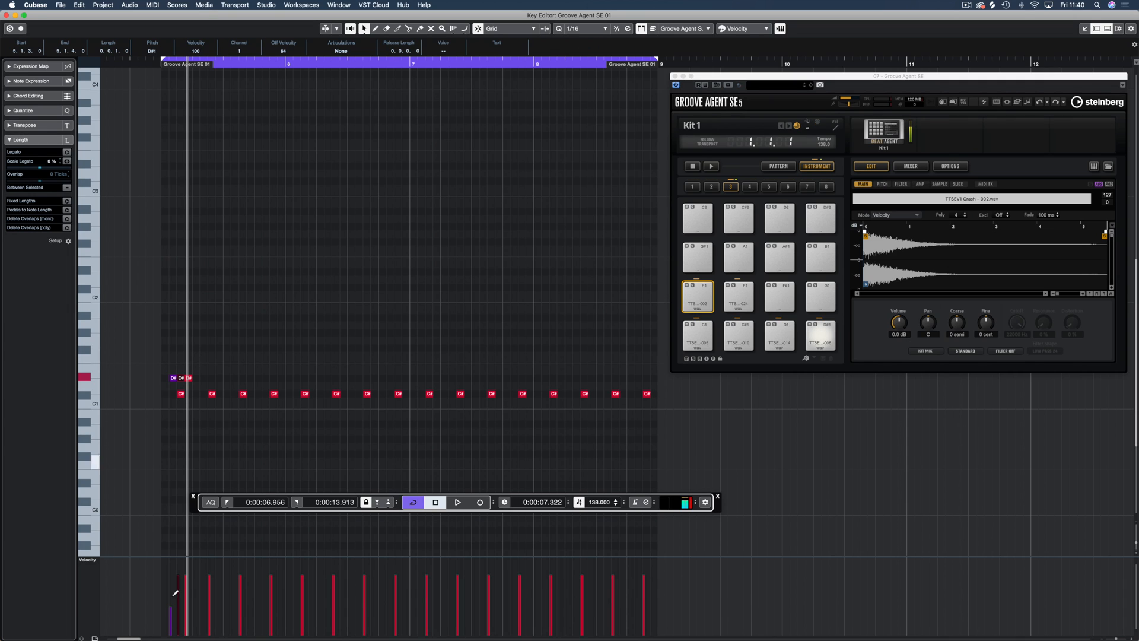
left_click_drag(181, 591, 181, 593)
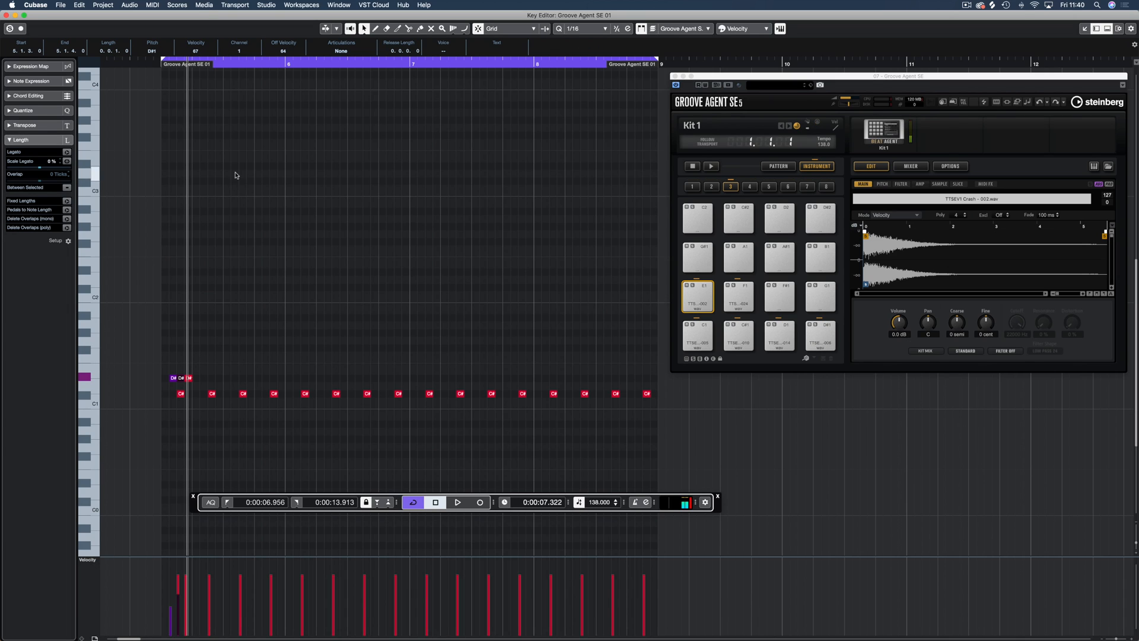
left_click(186, 379)
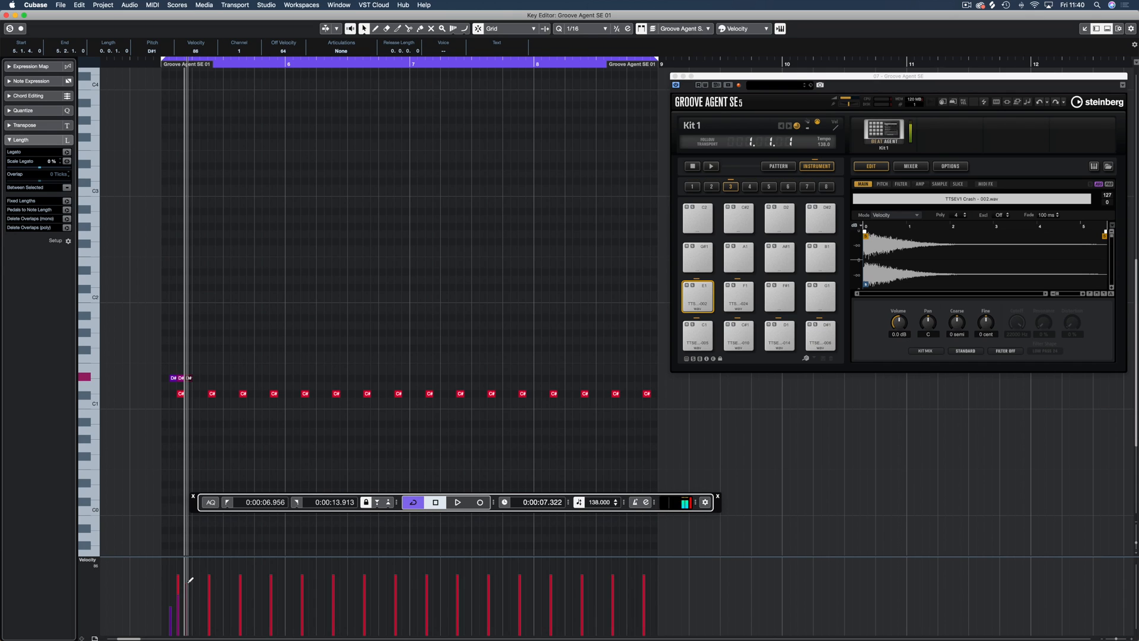
Examine the three D#1 notes up close and play back the pattern from the start of the part
left_click_drag(203, 360, 154, 390)
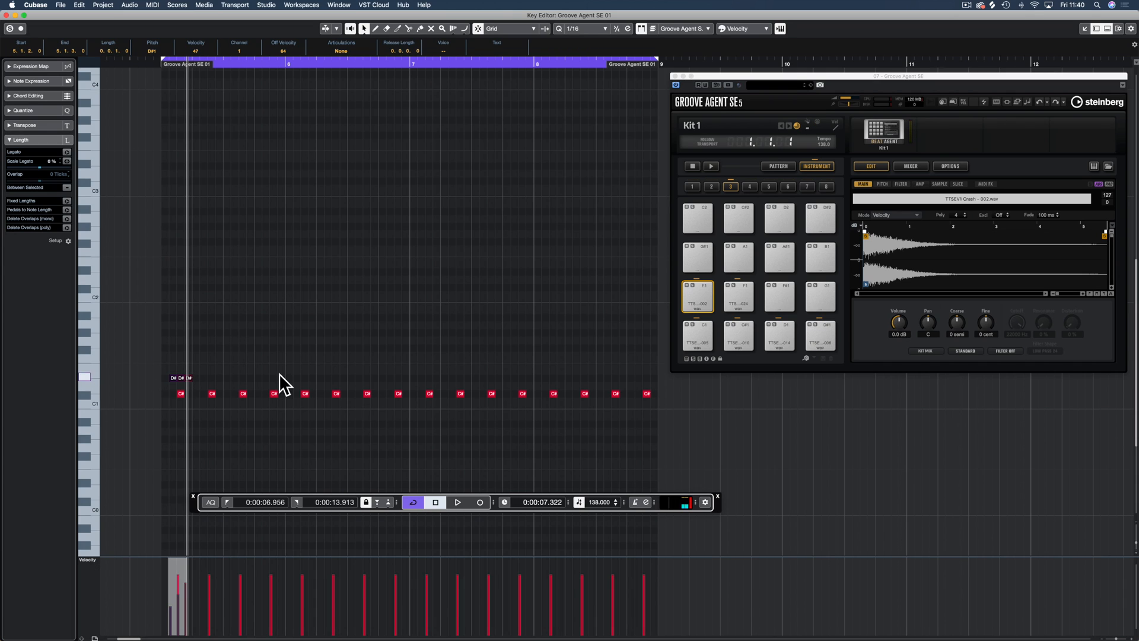
key("h")
key("h")
key("h")
key("h")
key("h")
key("h")
key("h")
scroll(389, 358, "right", 6)
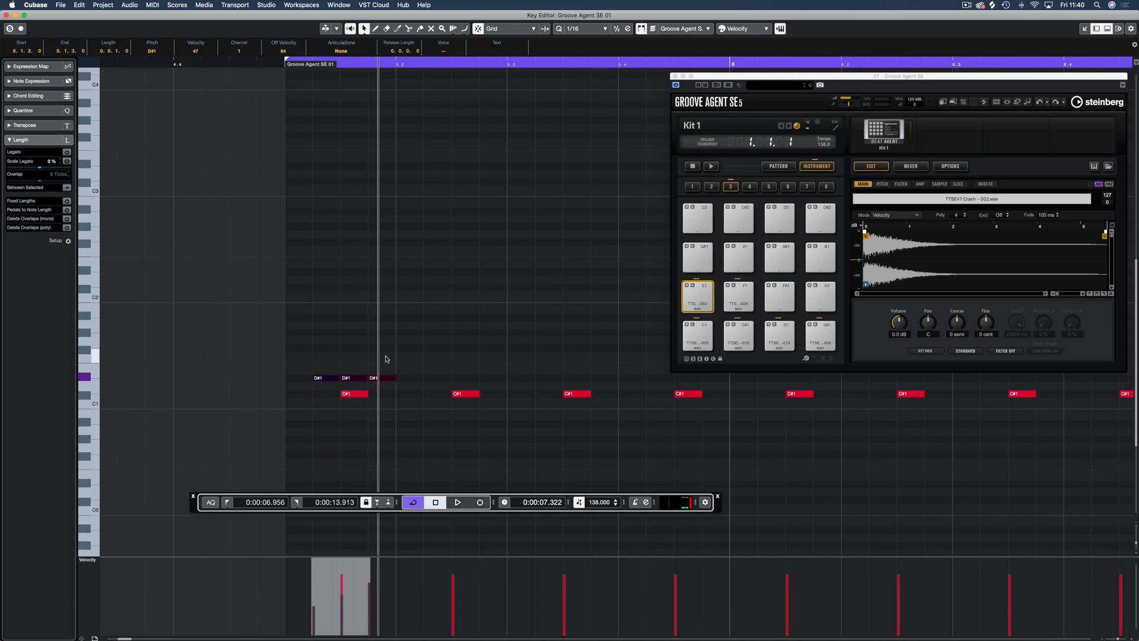
left_click(355, 353)
key("space")
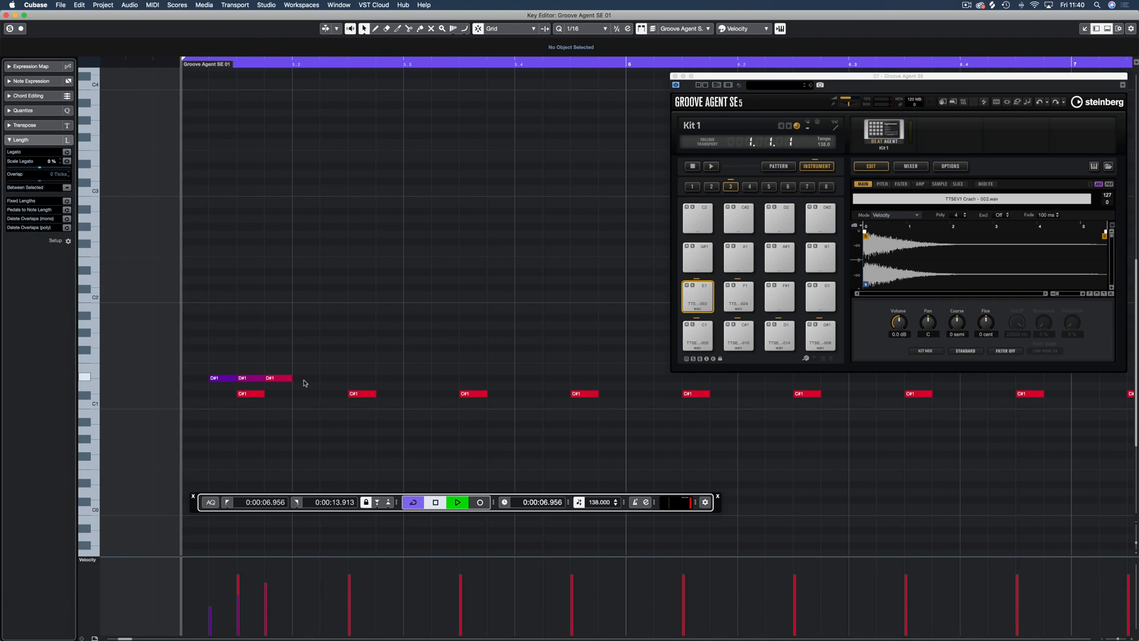
Copy the group of three D#1 notes to every beat through bar 8 and close the Key Editor
left_click_drag(225, 379, 224, 380)
left_click_drag(227, 379, 340, 383, "alt")
left_click_drag(431, 367, 225, 381)
left_click_drag(225, 380, 201, 383, "alt")
key("g")
key("g")
key("g")
scroll(466, 368, "right", 5)
left_click_drag(203, 379, 854, 379, "alt")
left_click(526, 287)
key("Return")
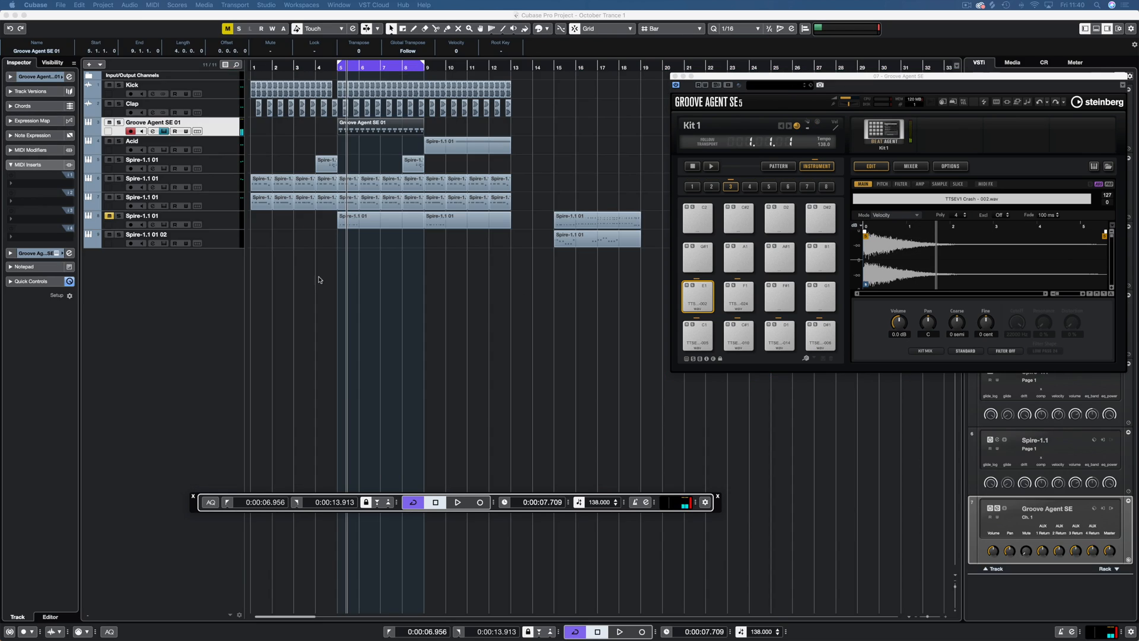
Solo the Groove Agent SE 01 track and add a Quantizer MIDI insert with swing set to 37%
left_click(118, 122)
key("space")
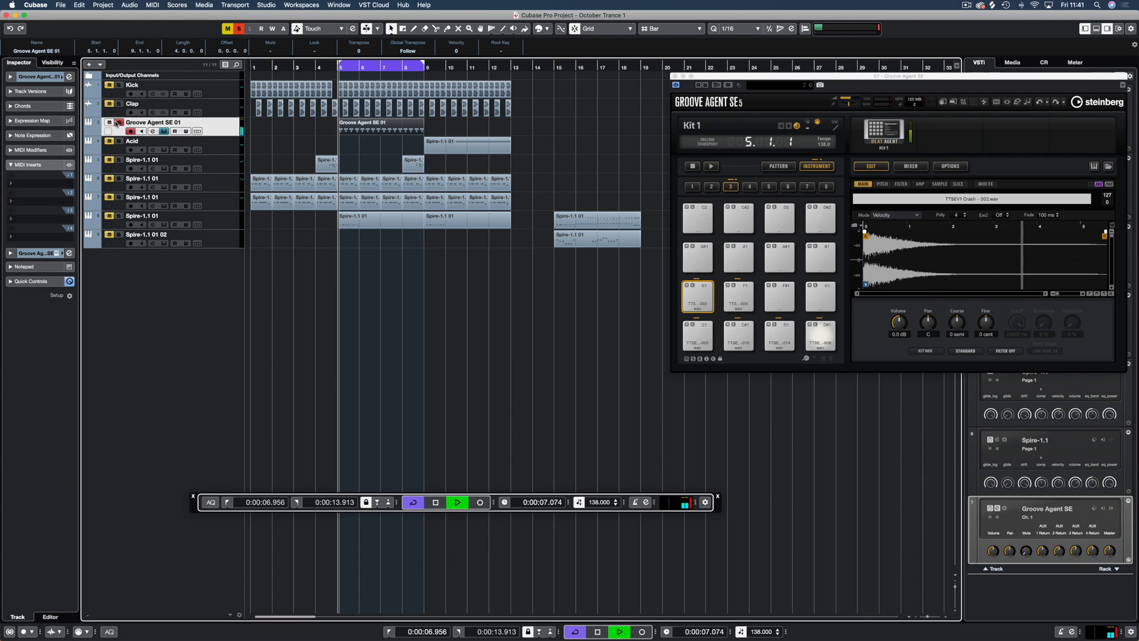
left_click(40, 184)
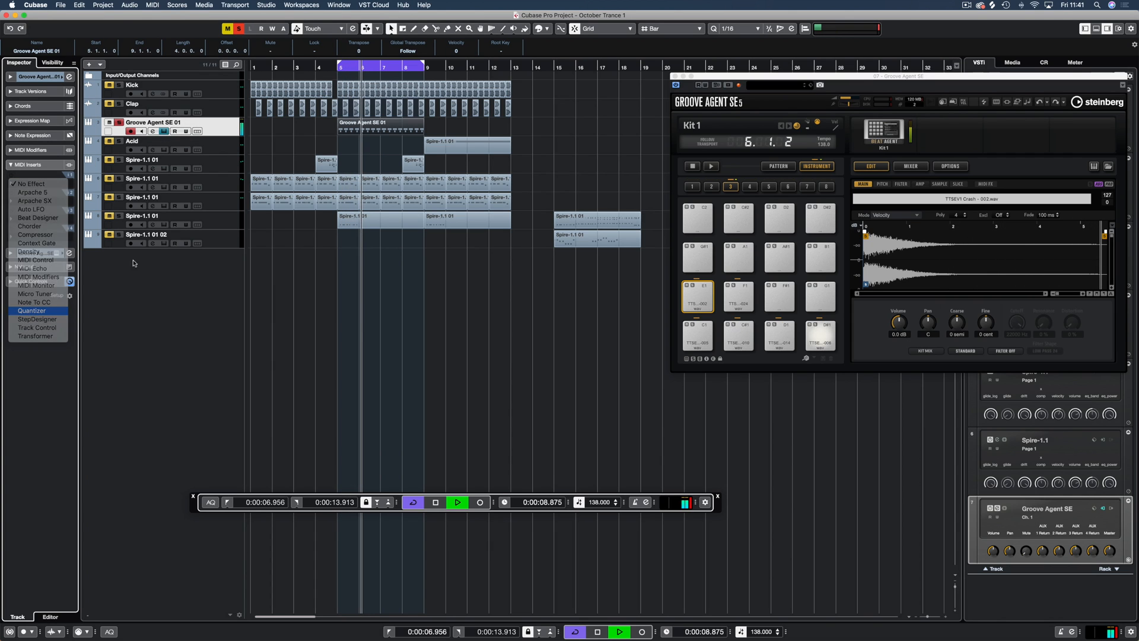
left_click(32, 311)
left_click_drag(20, 203, 34, 214)
Reopen the Groove Agent part in the Key Editor and slightly shorten all the D#1 notes
double_click(377, 129)
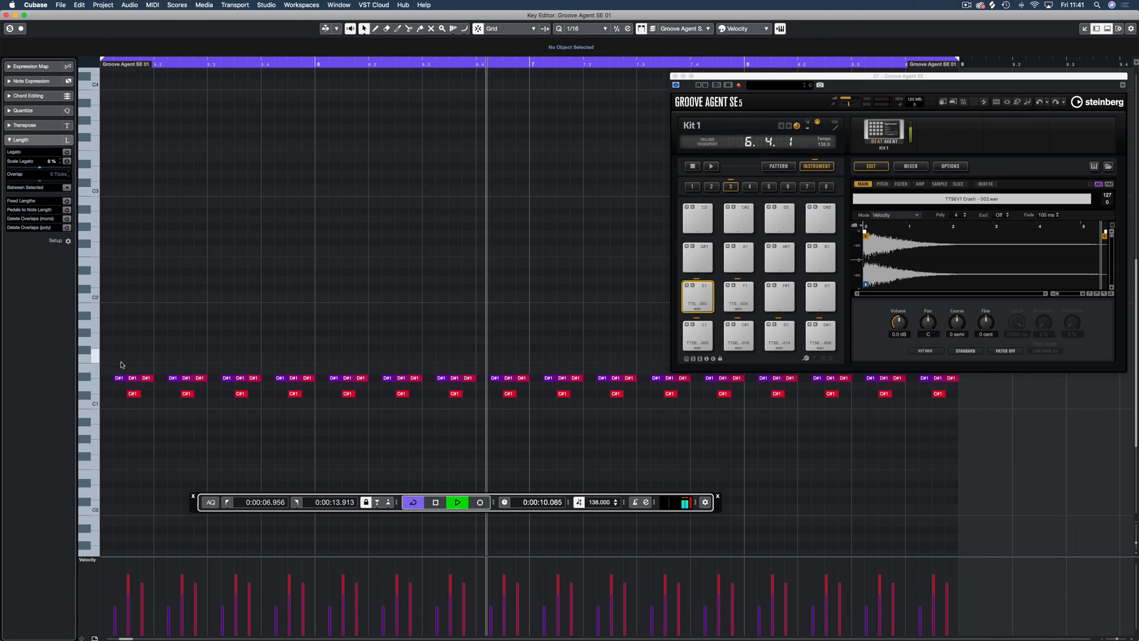
left_click_drag(117, 363, 954, 388)
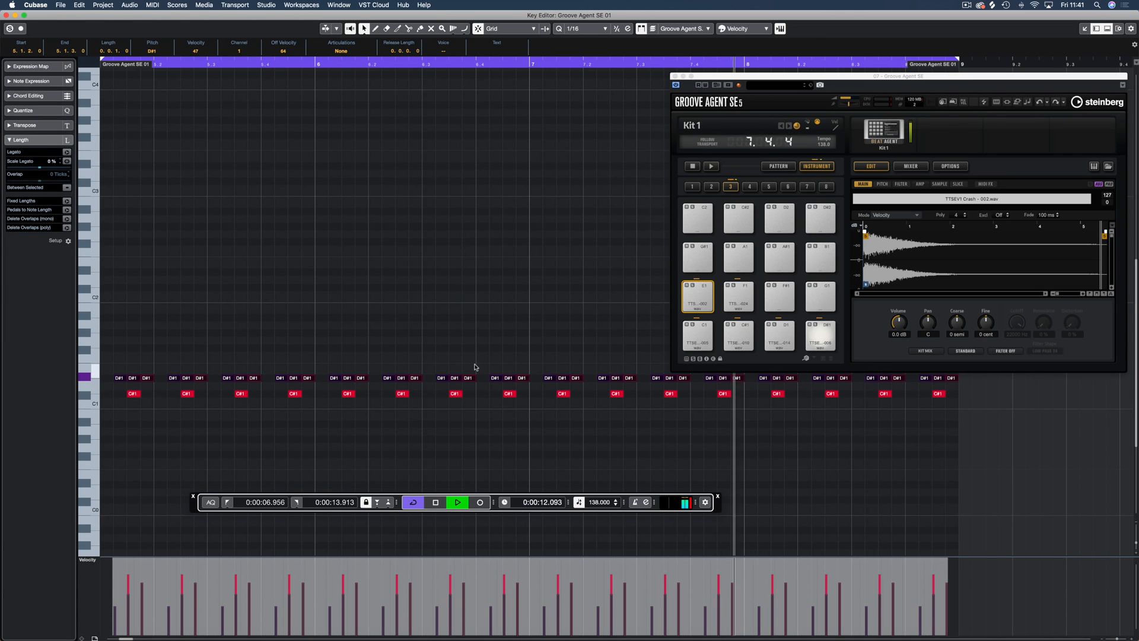
left_click_drag(475, 378, 473, 386)
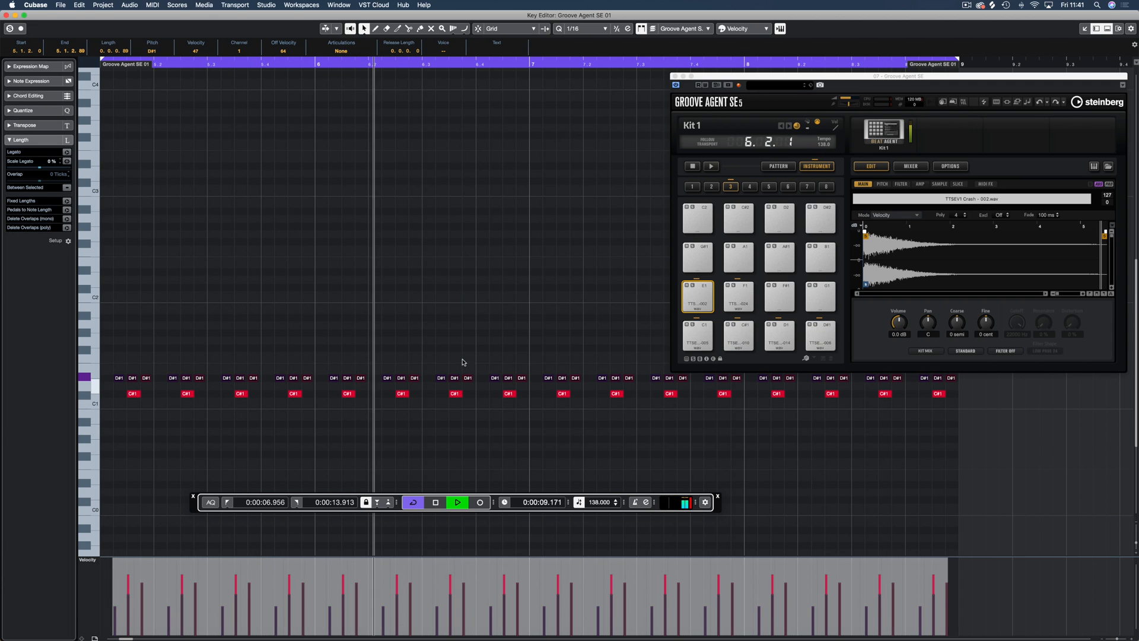
left_click(447, 334)
key("space")
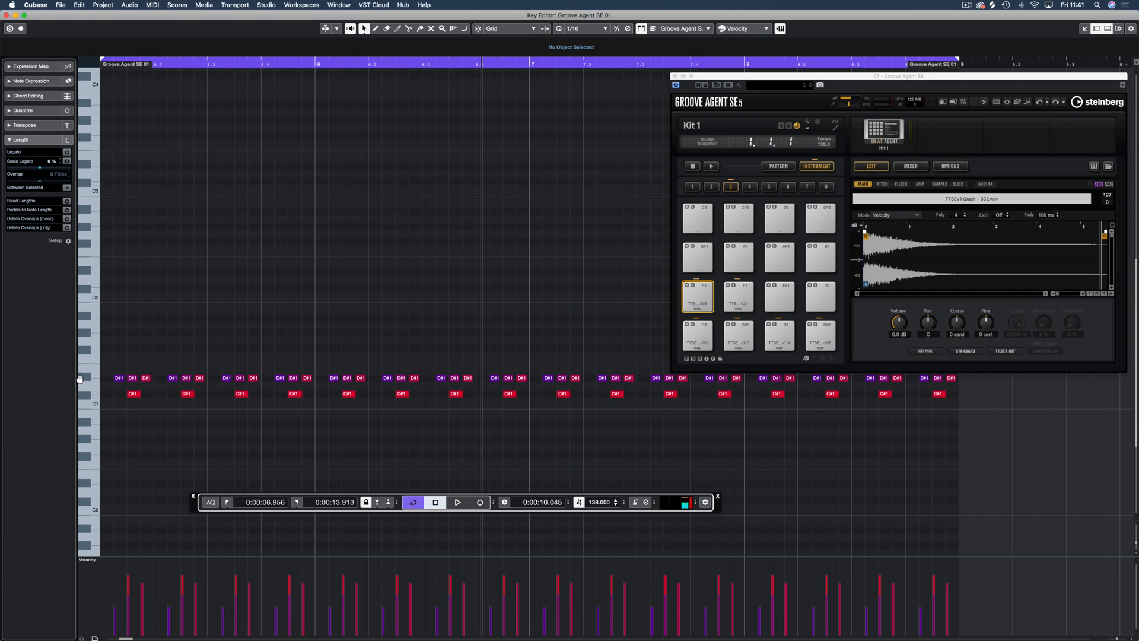
Play back the swung hi-hat pattern with the shortened notes and close the Key Editor
key("space")
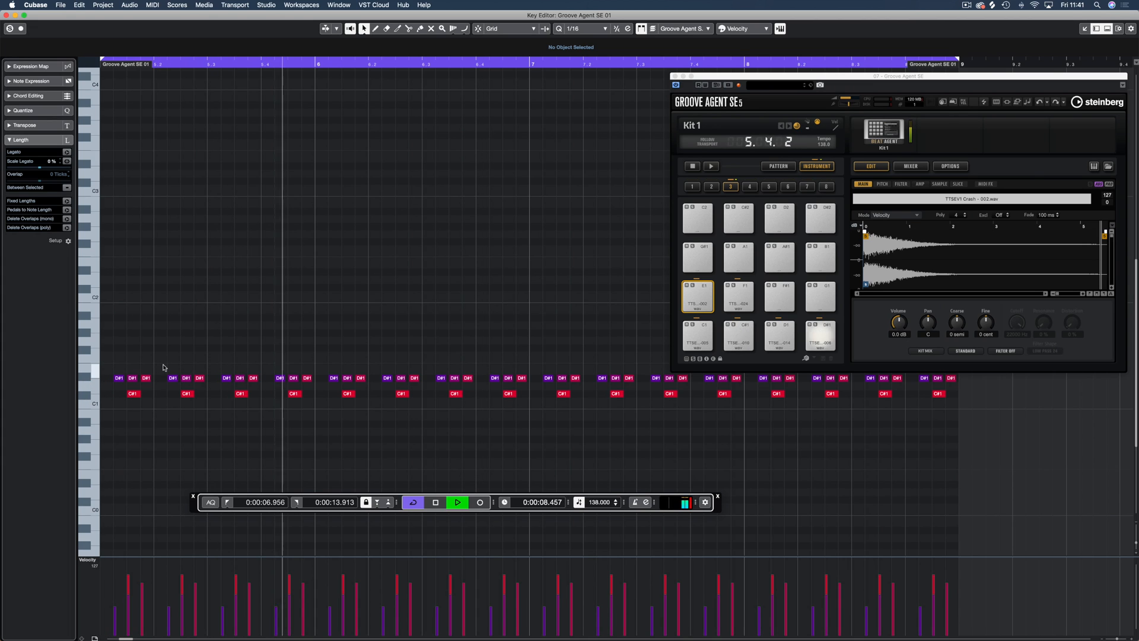
key("space")
key("super+w")
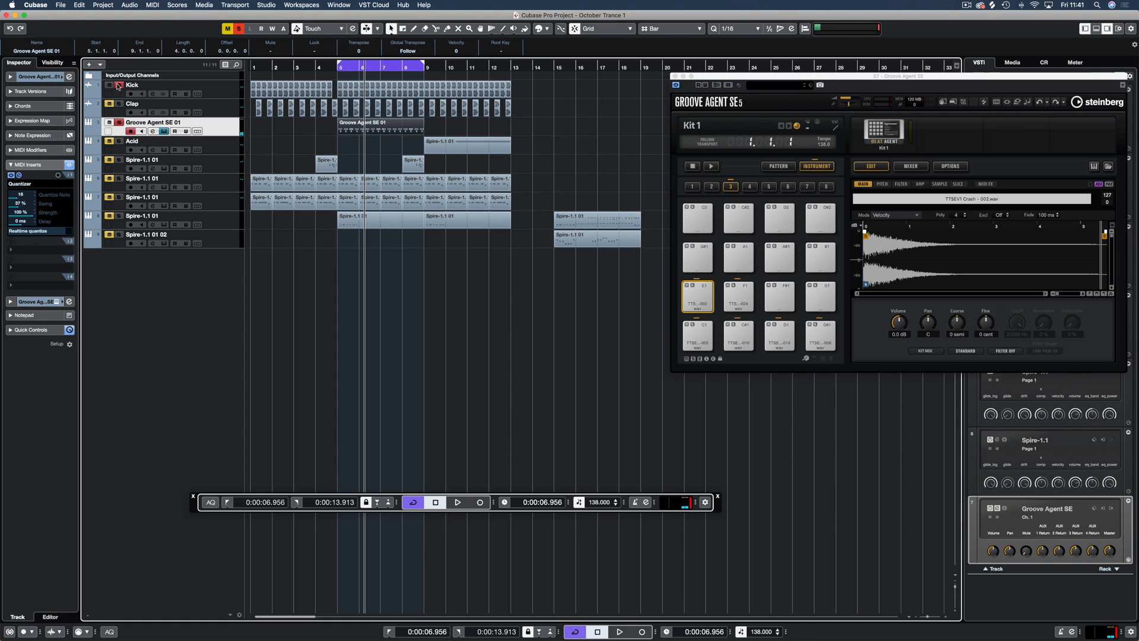
Audition the Groove Agent SE 01 hi-hat pattern together with the soloed Kick and Clap tracks, and save the project
key("space")
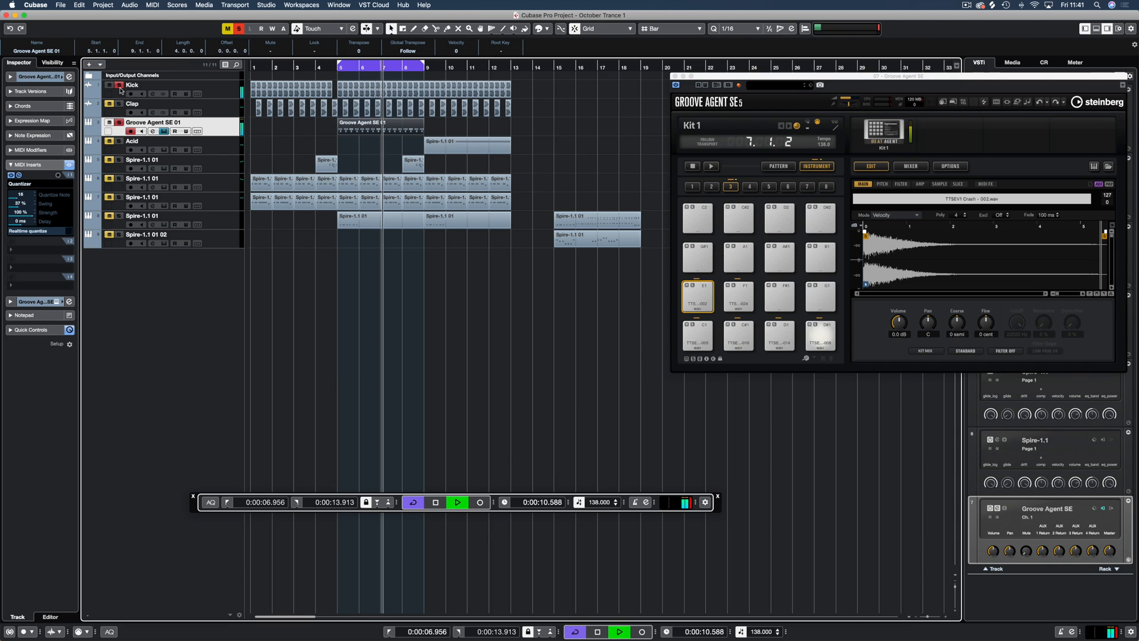
key("space")
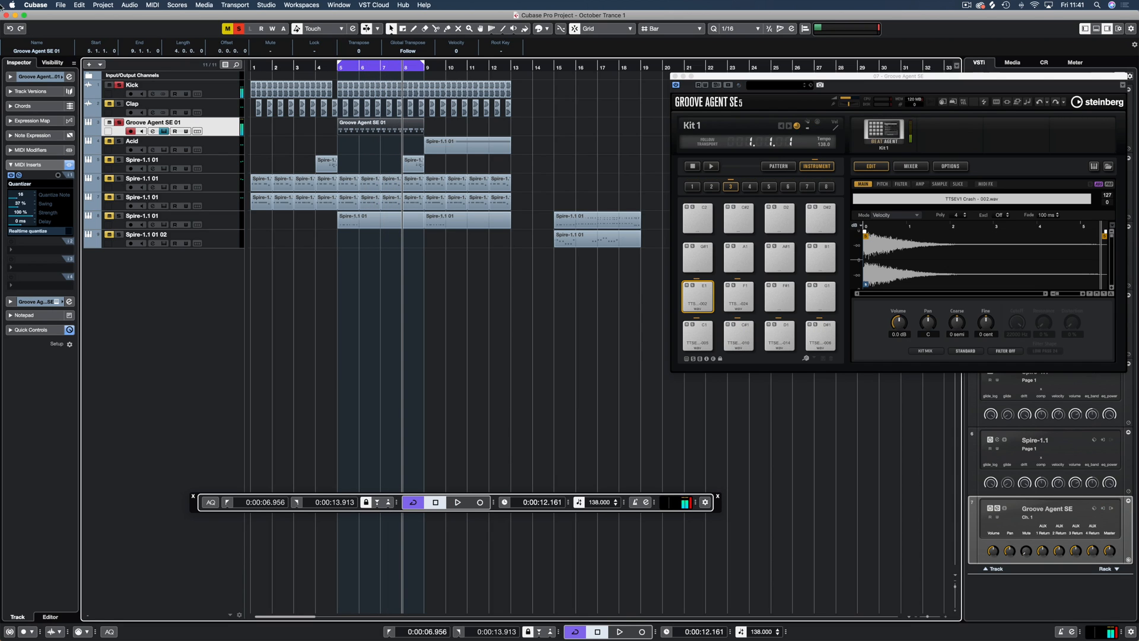
key("space")
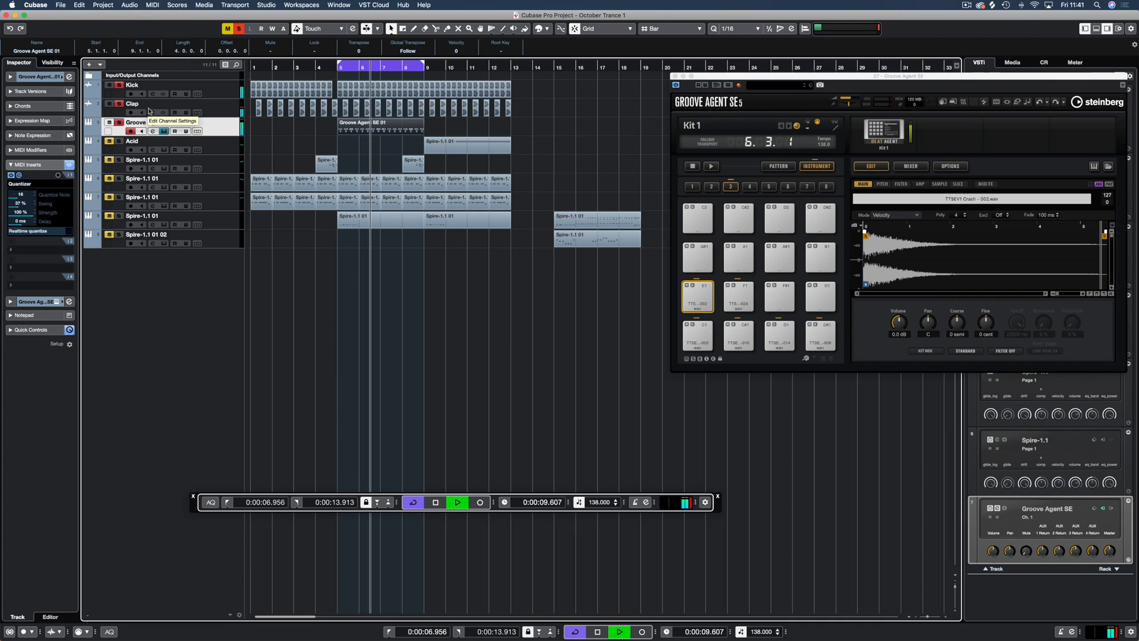
key("space")
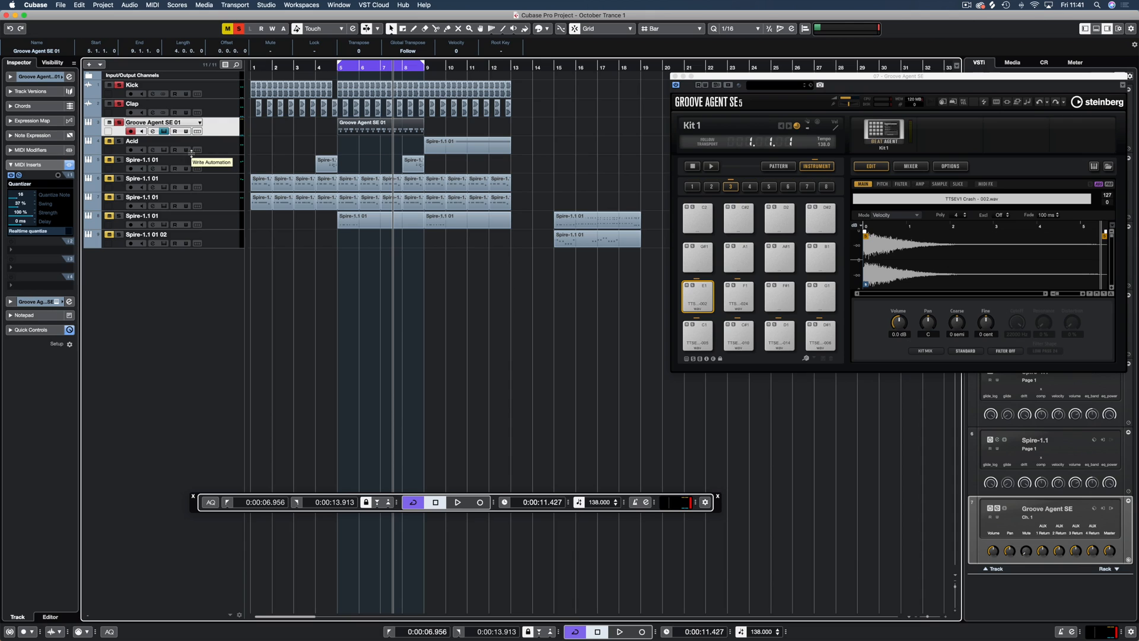
left_click(266, 133)
key("super+s")
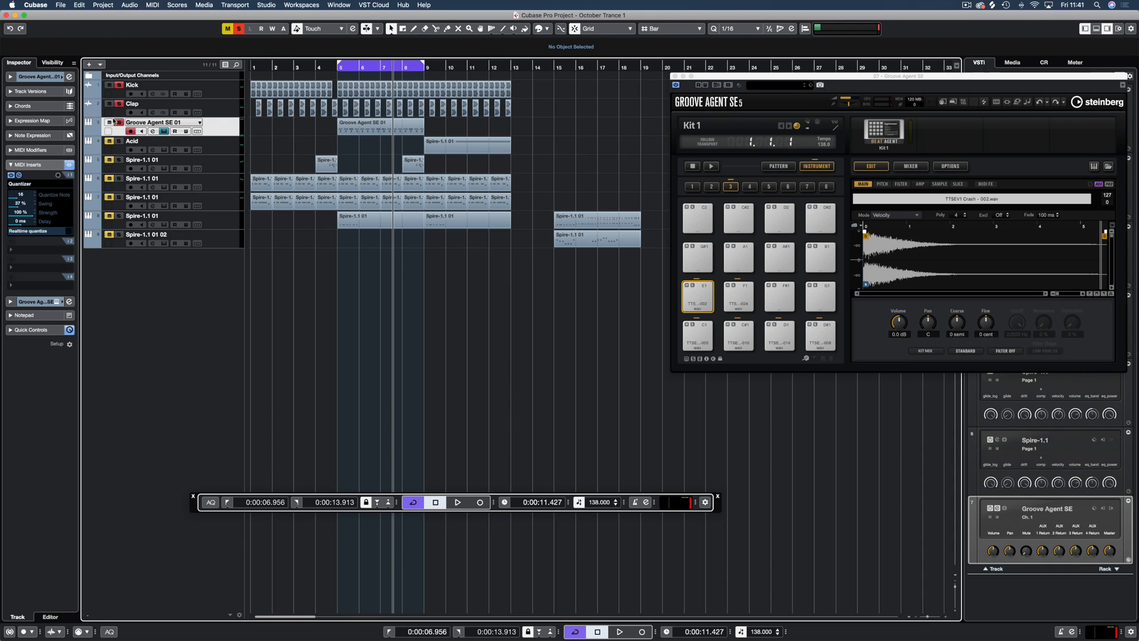
Duplicate the Groove Agent SE 01 part to bar 9 and delete a row of notes across the selected part in the Key Editor
key("space")
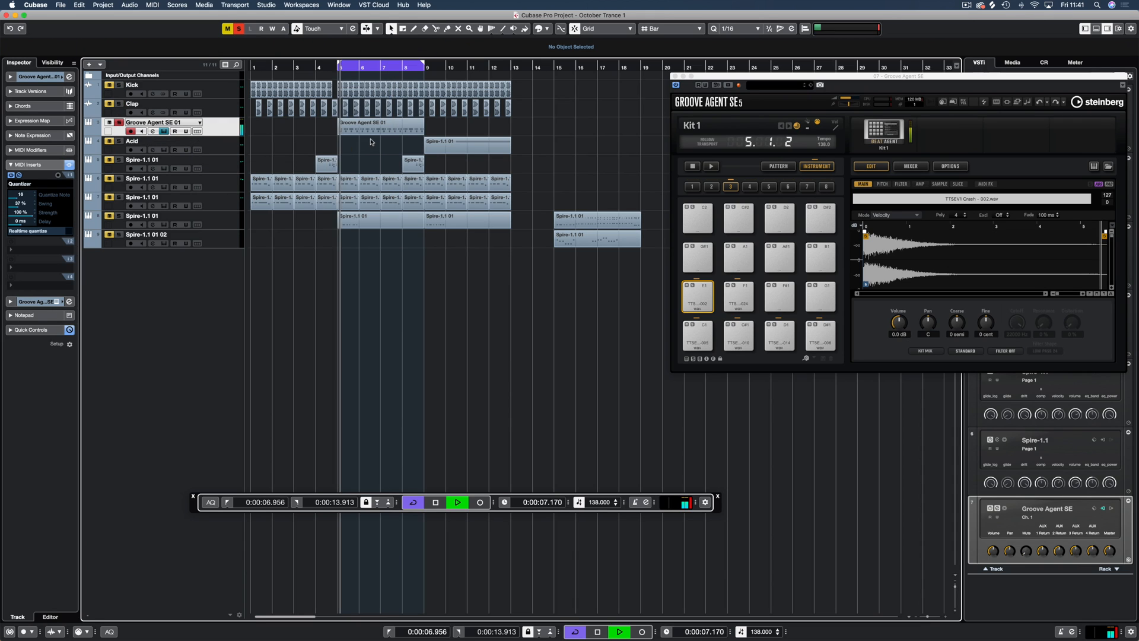
left_click(369, 131)
key("super+d")
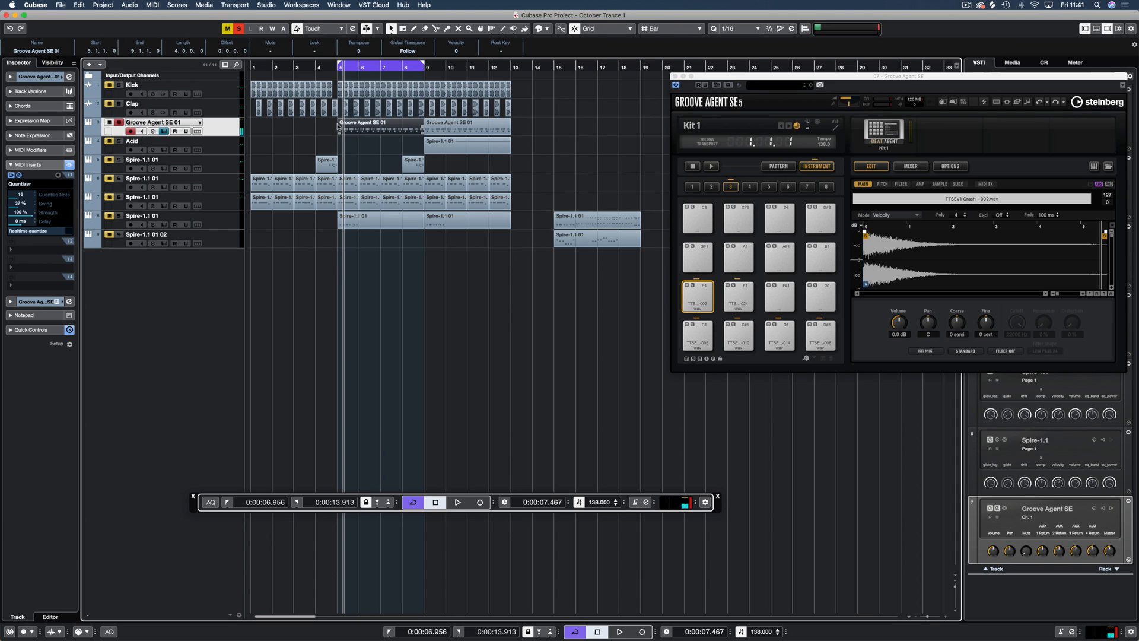
key("super+e")
left_click_drag(110, 365, 961, 382)
key("Delete")
key("super+w")
Keep Groove Agent SE 01 parts at bars 13 and 17, copy the bar 17 part to bar 5 and open it for editing
left_click_drag(369, 132, 630, 132)
double_click(382, 128)
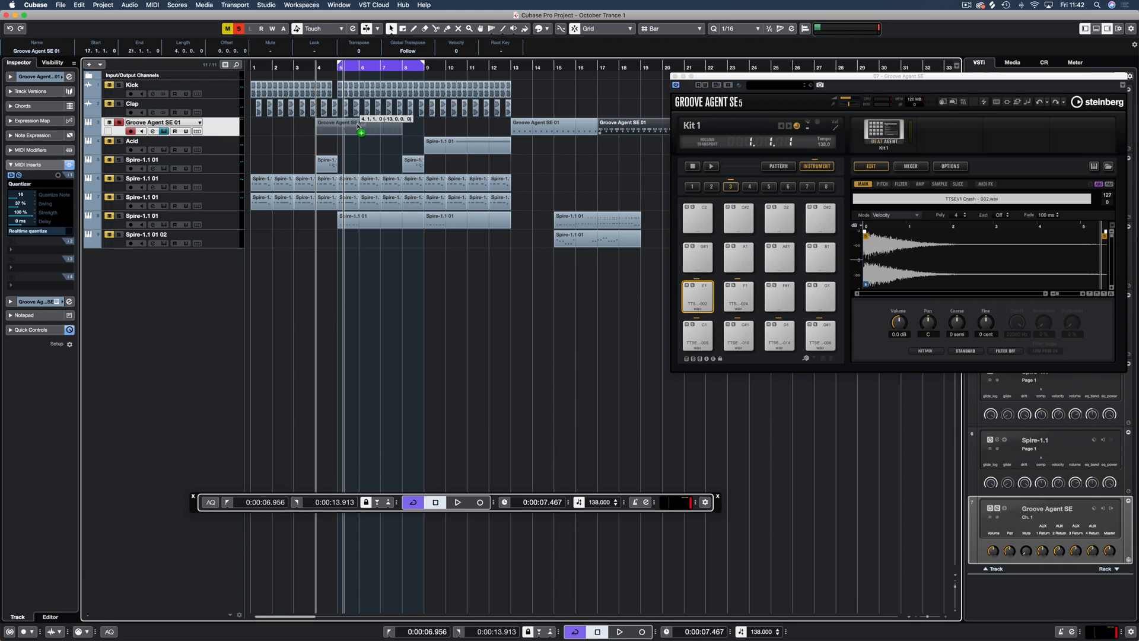
double_click(385, 127)
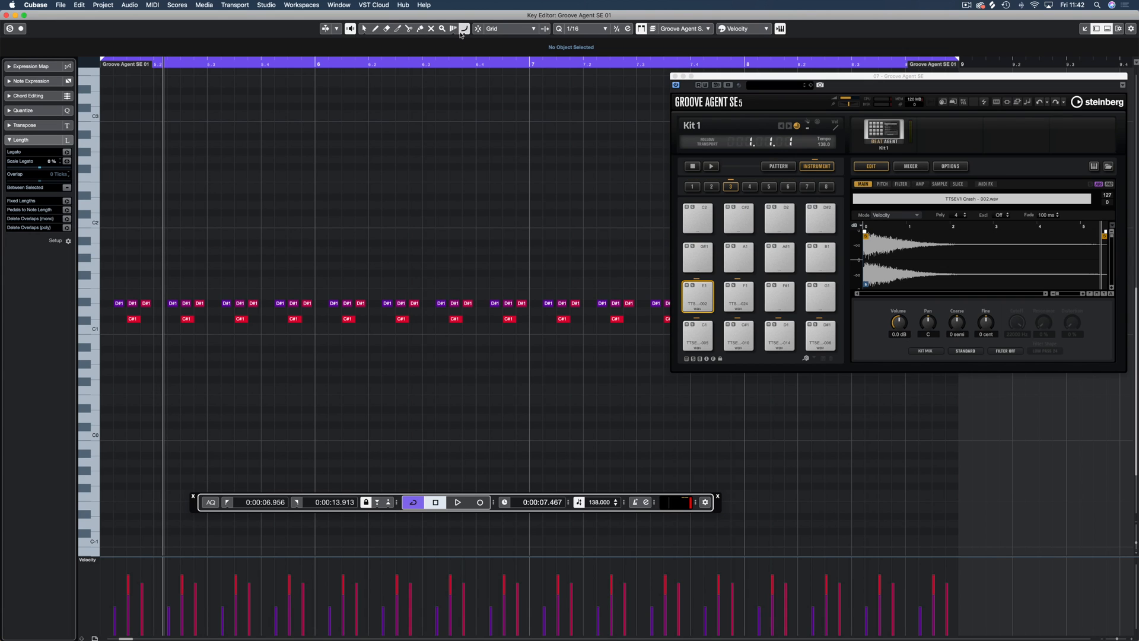
Audition the TTSEV1 Clap pad and add an F1 note on the third sixteenth of beat 3 in bar 8
left_click(84, 275)
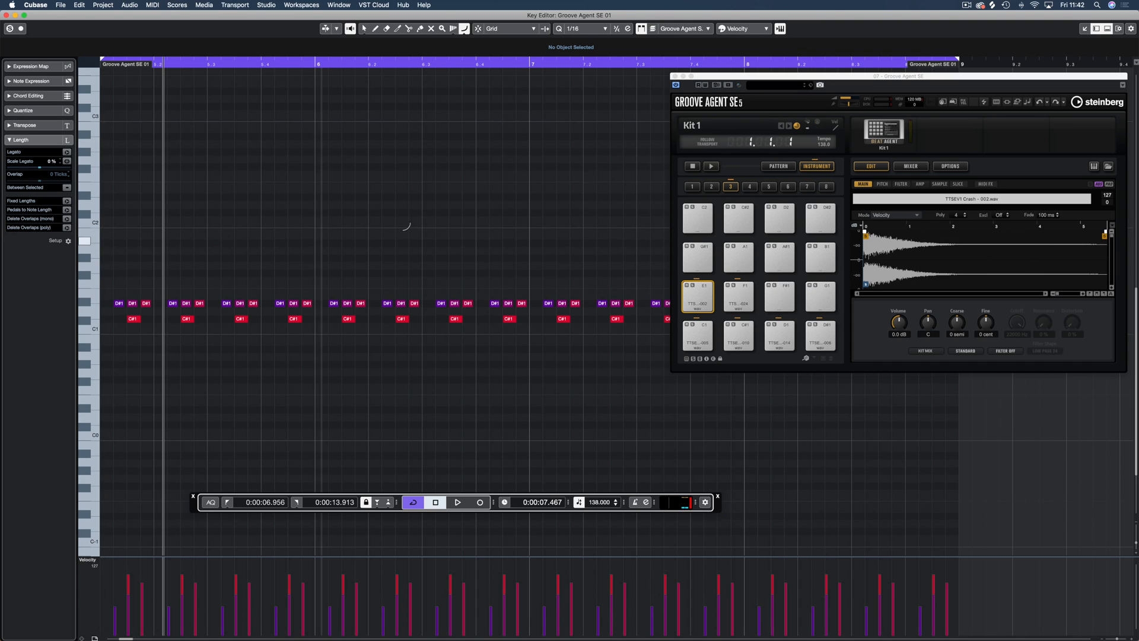
left_click(741, 301)
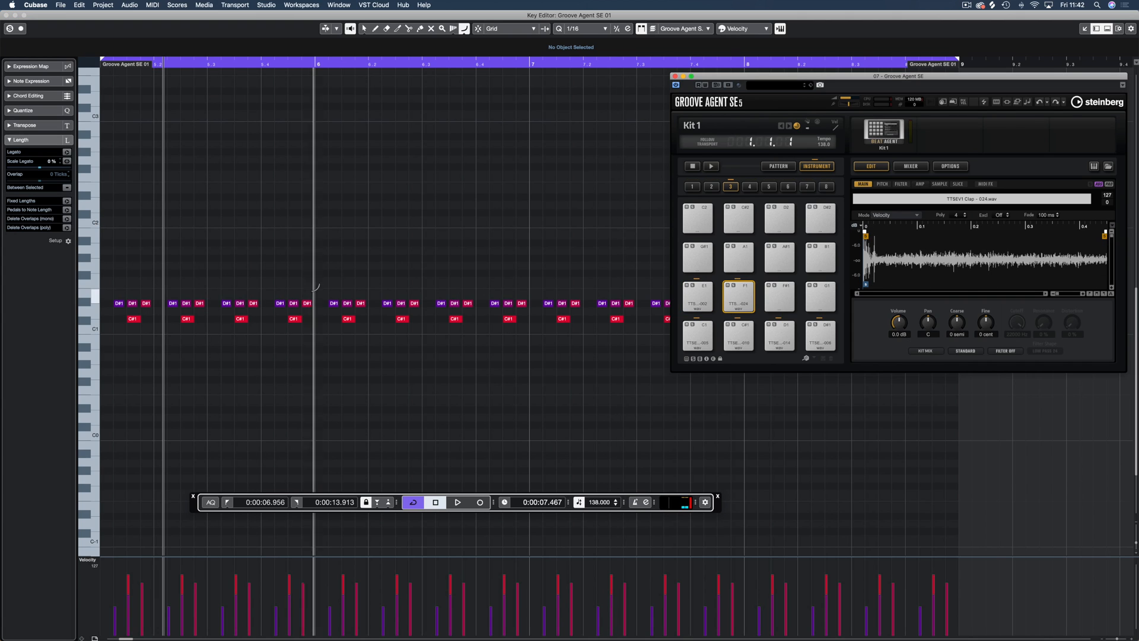
scroll(313, 243, "right", 5)
scroll(313, 244, "right", 3)
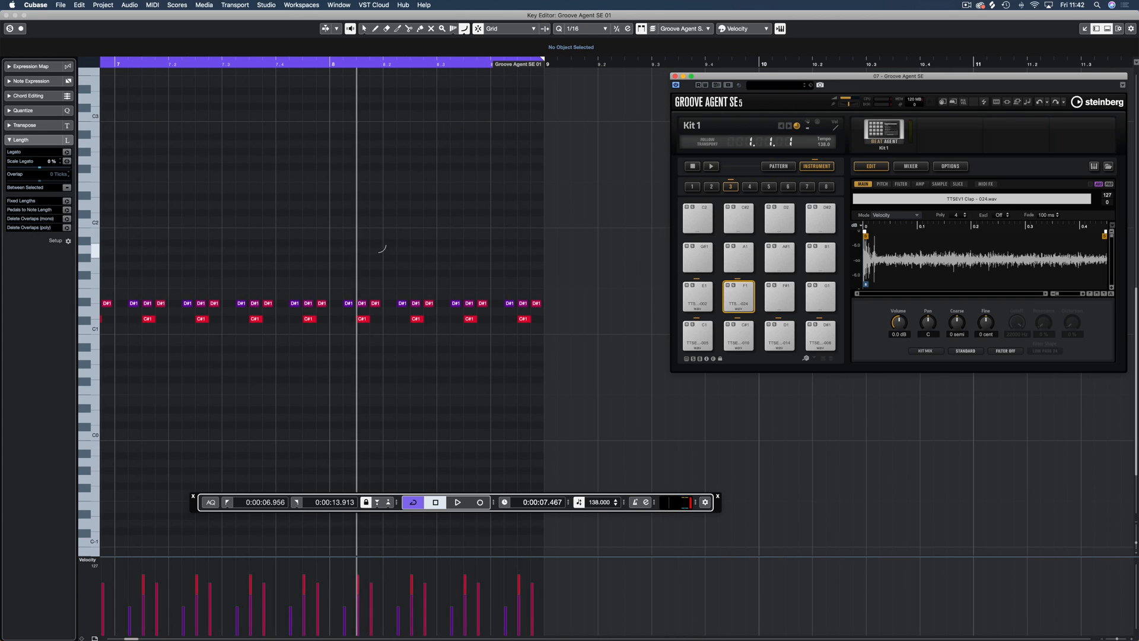
left_click(522, 265)
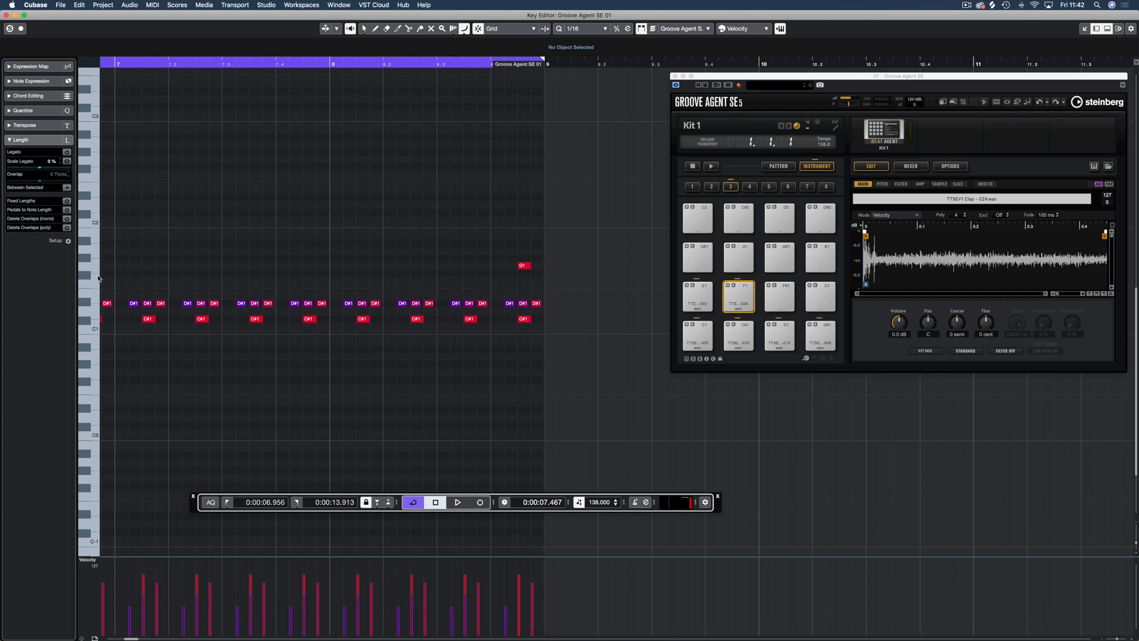
left_click(522, 265)
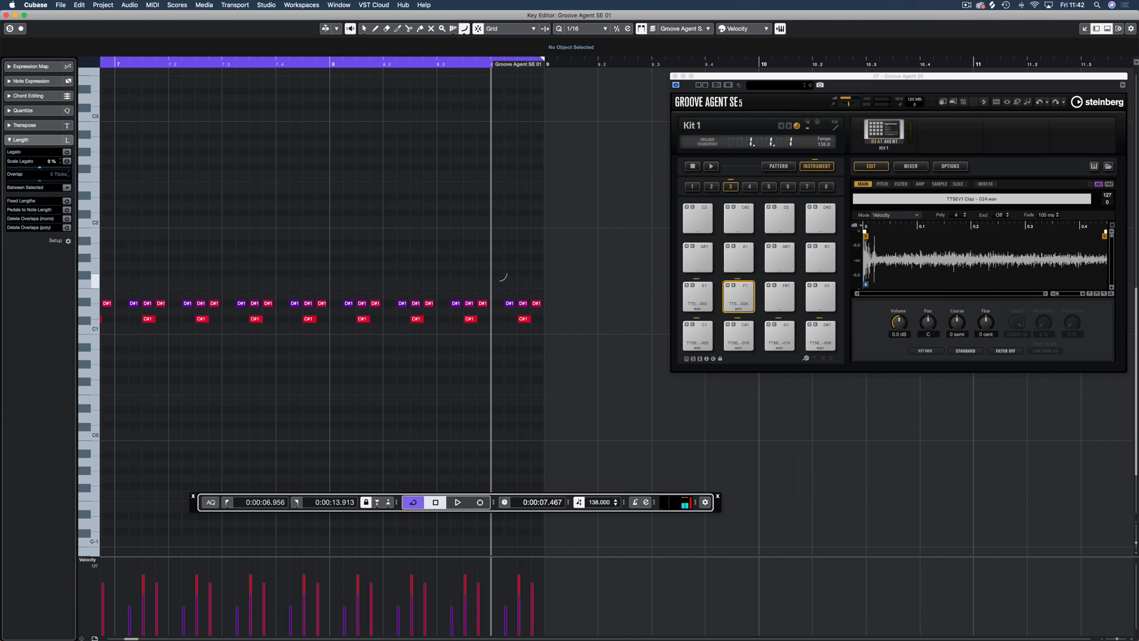
left_click(470, 280)
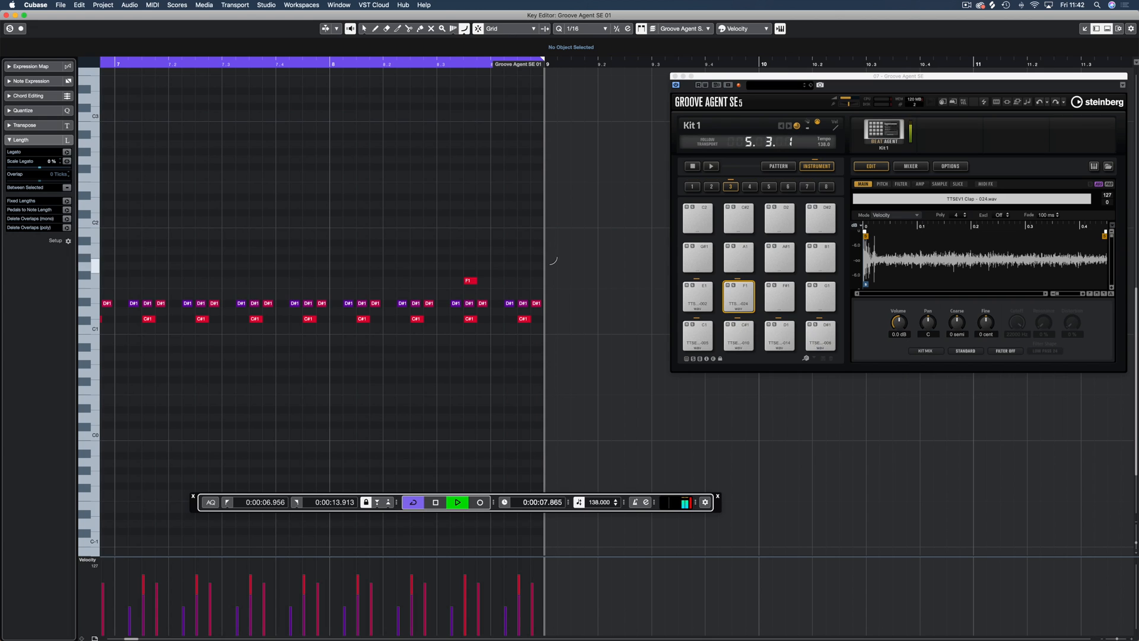
Deactivate all solos, reopen the bar 5 part and move the F1 clap note to beat 4 of bar 8 during playback
key("Return")
left_click(238, 28)
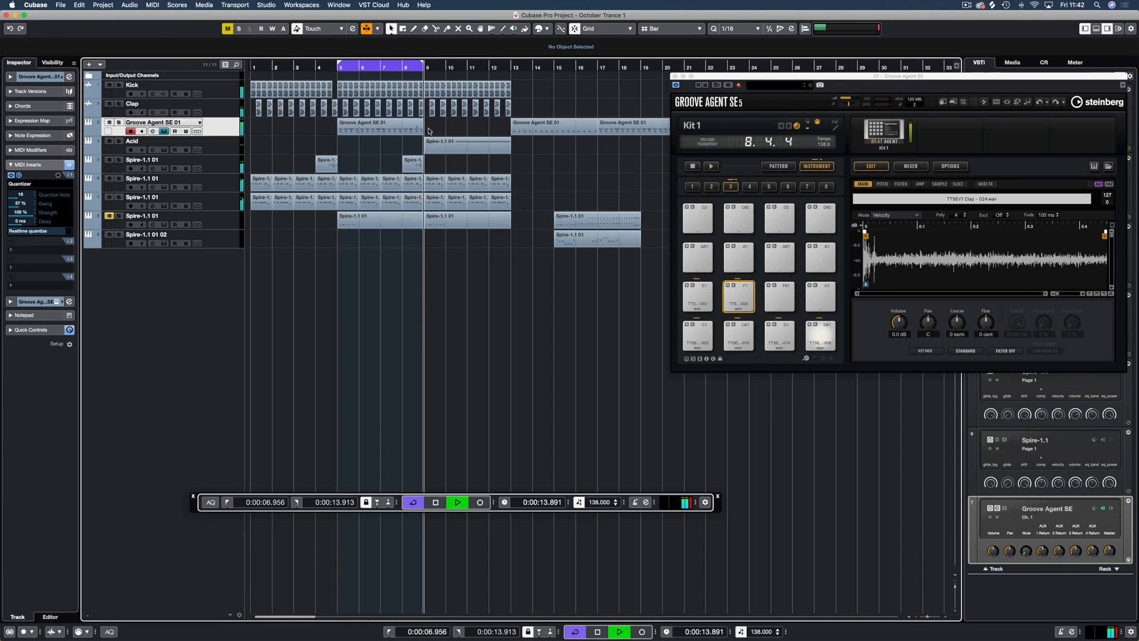
double_click(330, 126)
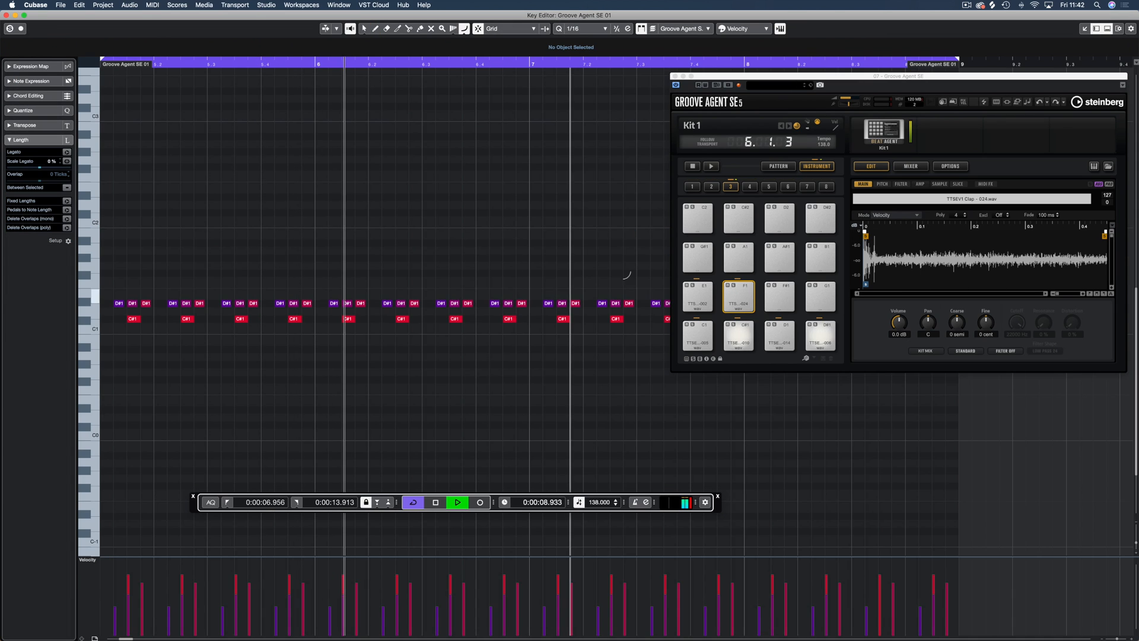
left_click(363, 28)
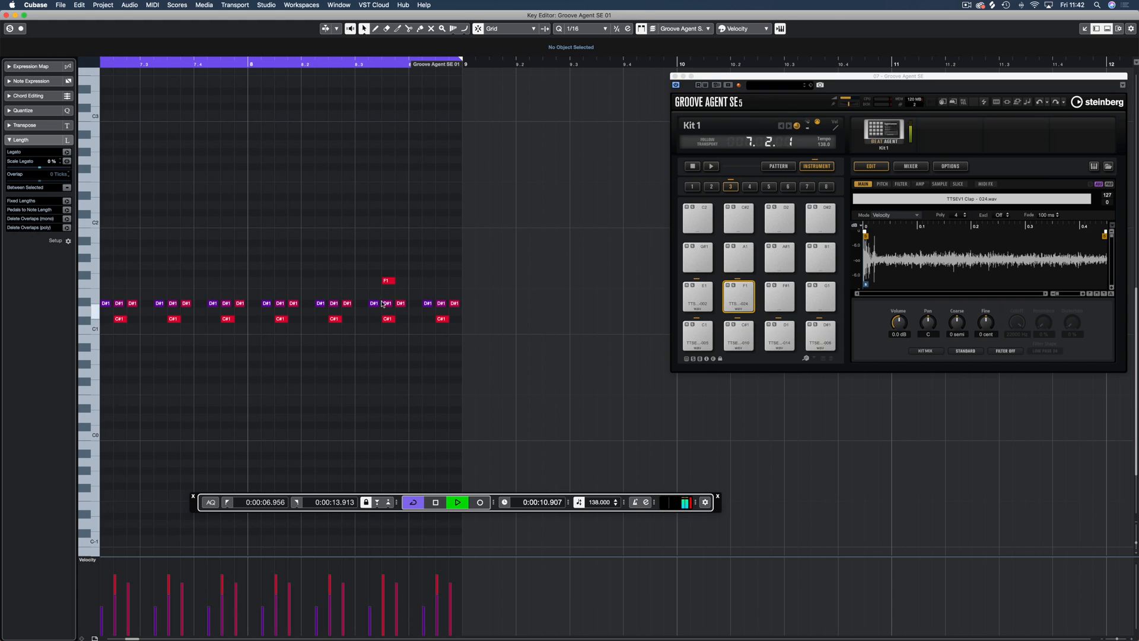
left_click_drag(389, 280, 414, 282)
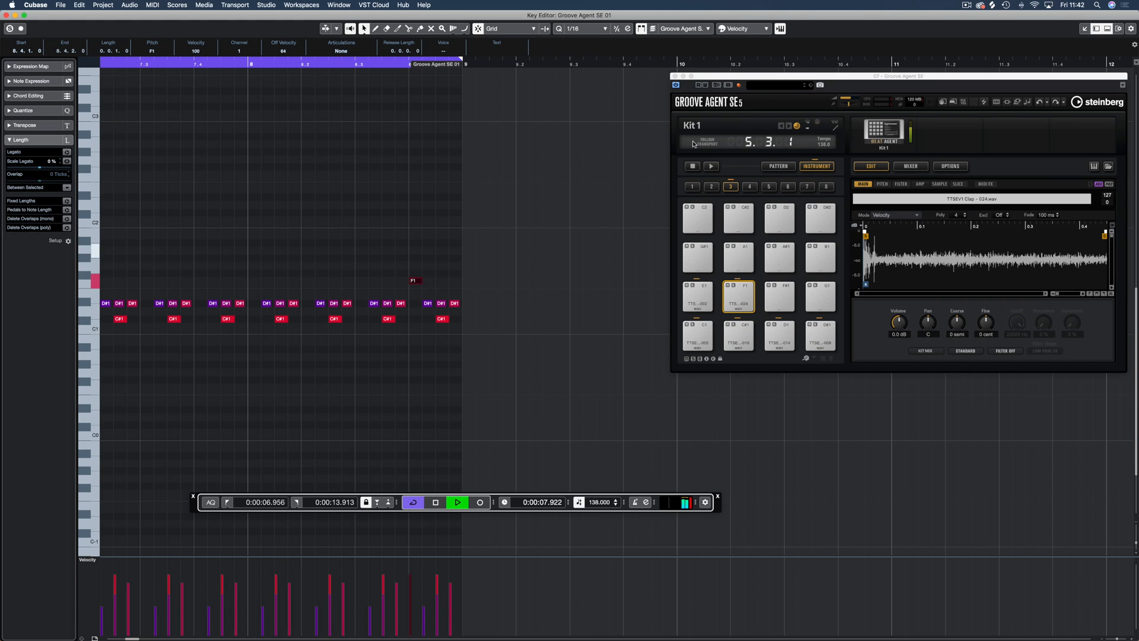
key("space")
Assign the F1 clap pad to Out 2 in Groove Agent SE and close the instrument and the Key Editor
right_click(740, 293)
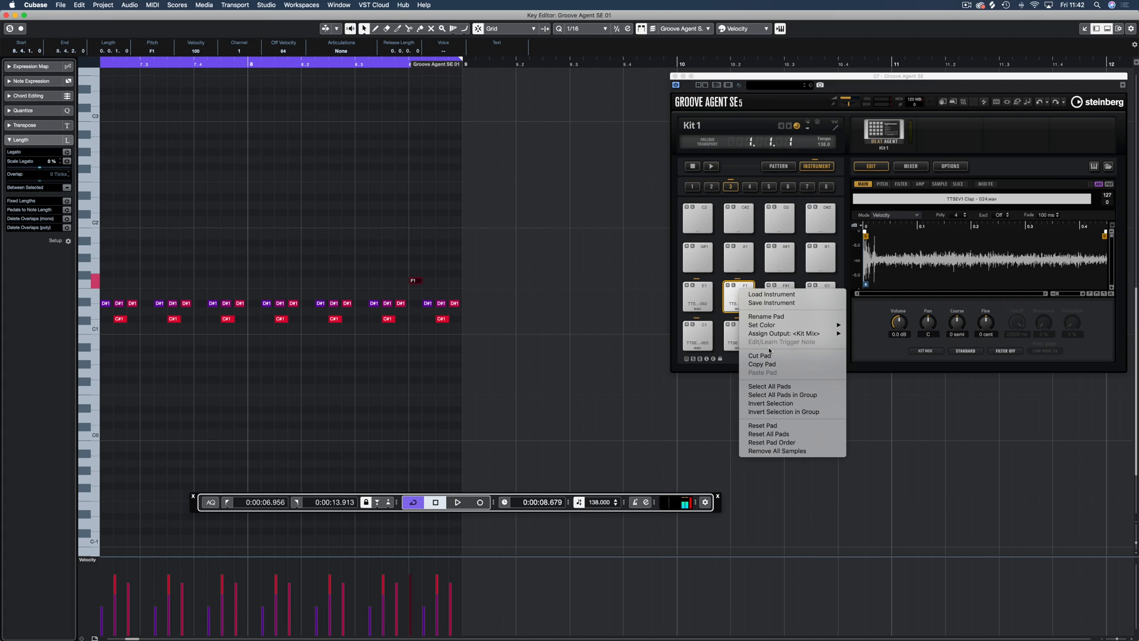
mouse_move(776, 334)
left_click(864, 369)
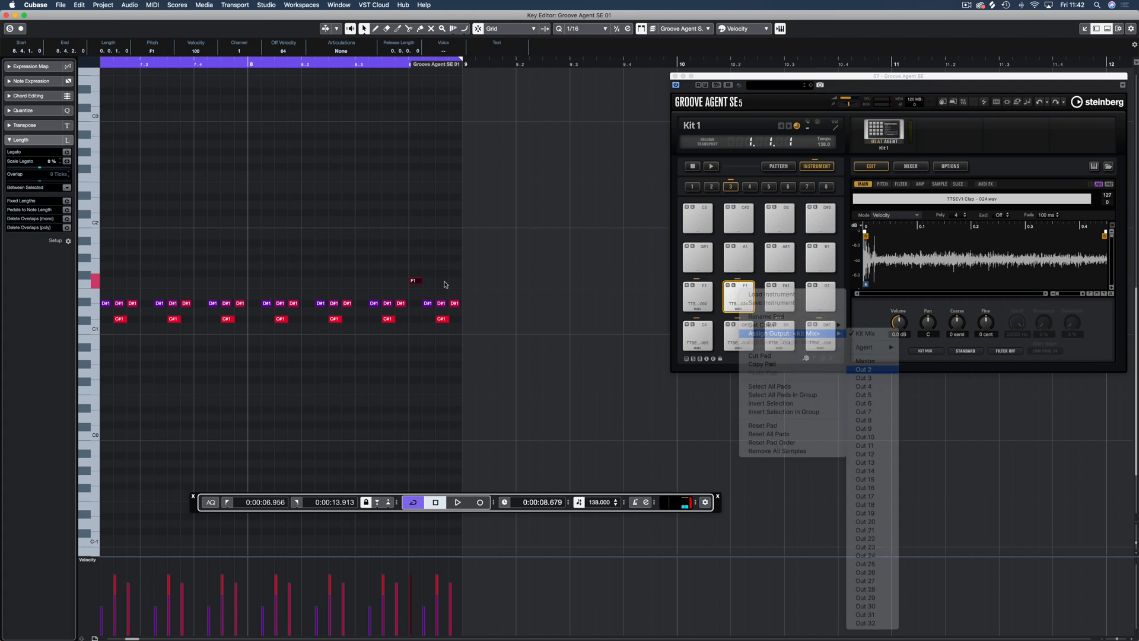
left_click(673, 76)
left_click(6, 16)
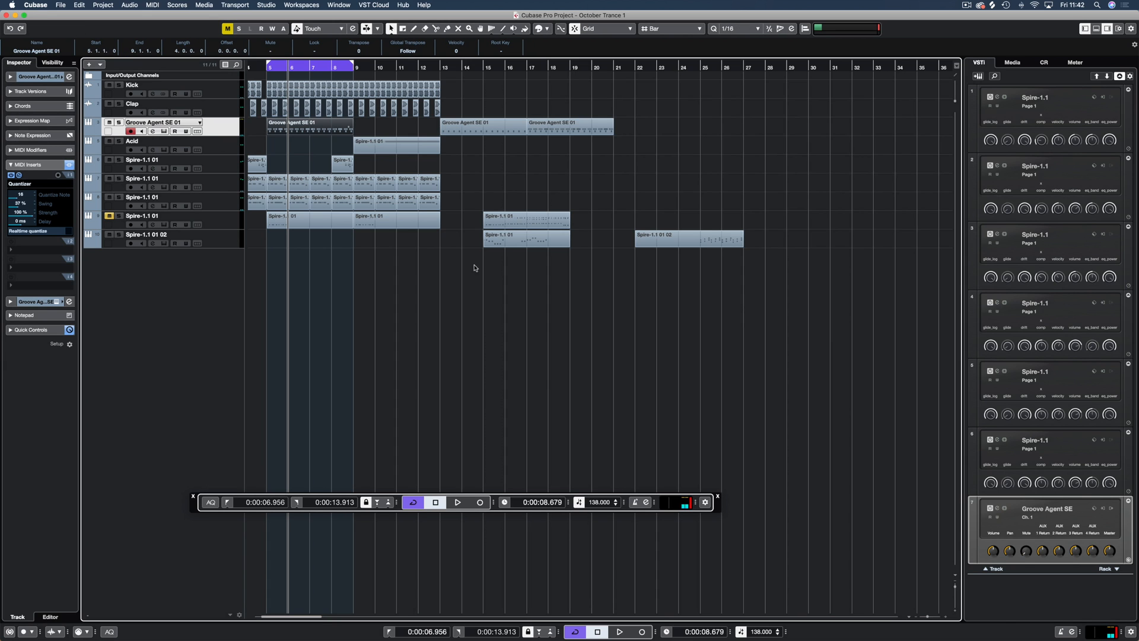
Return playback to the start of the loop and lower the TTSEV1 Clap channel's level to about -6 dB in the MixConsole
left_click(558, 316)
key("KP_1")
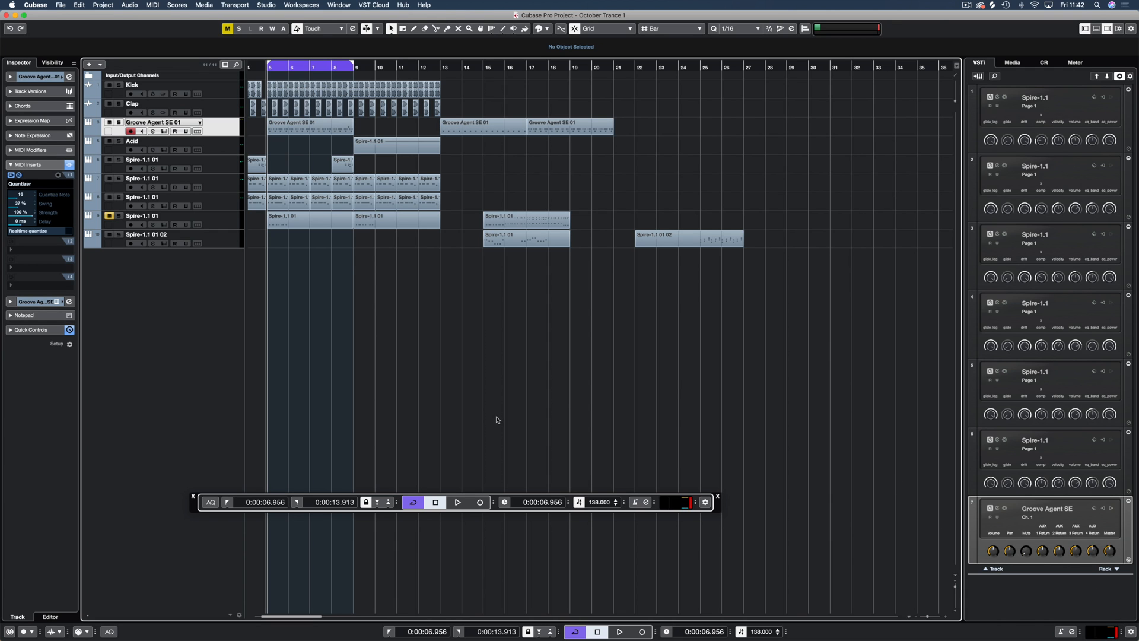
key("F3")
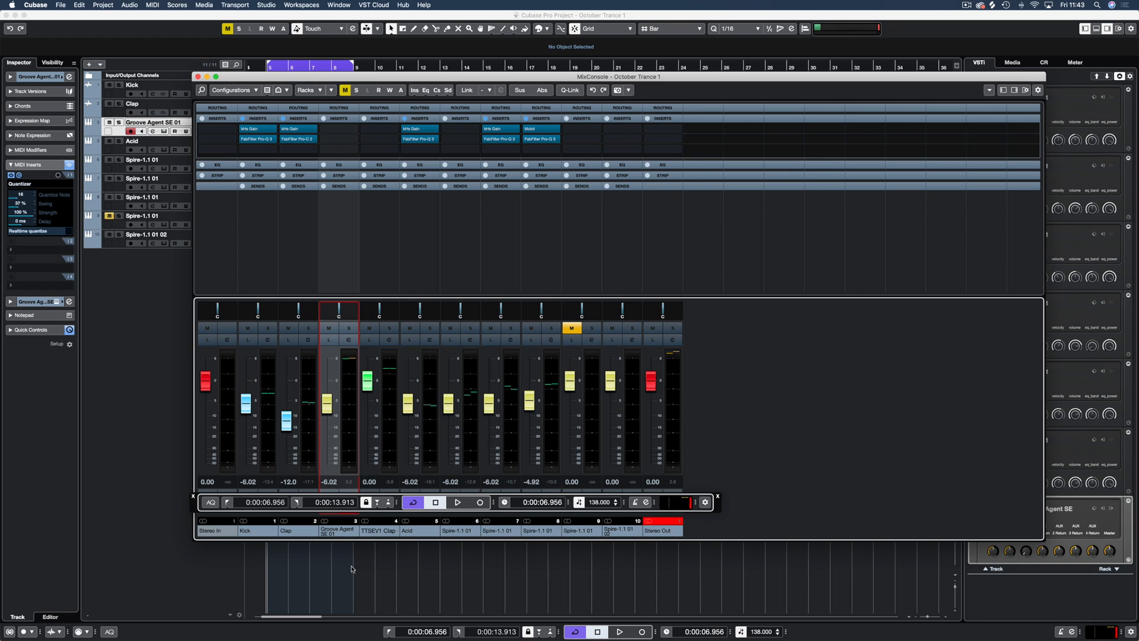
left_click_drag(367, 386, 367, 409)
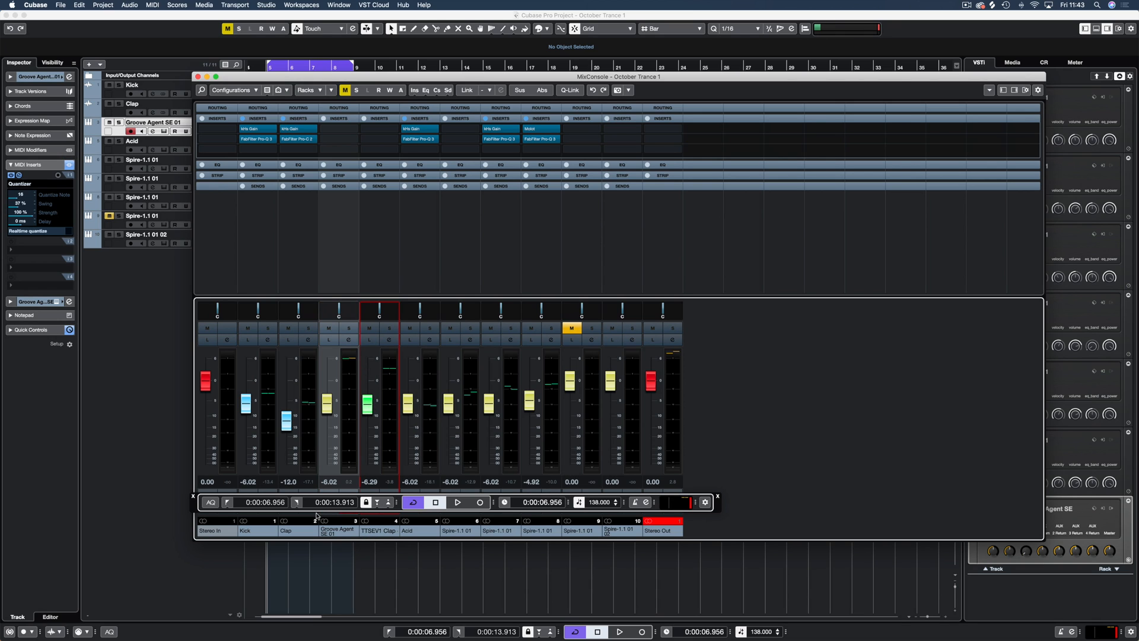
key("F2")
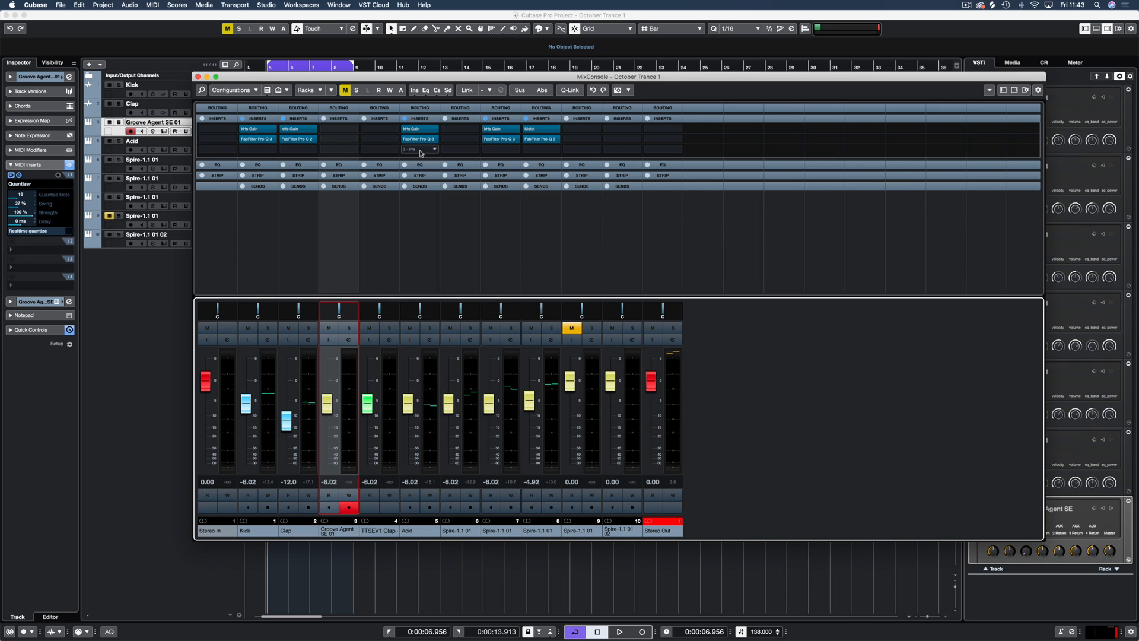
Insert FabFilter Pro-Q 3 on the TTSEV1 Clap channel and play the loop with the EQ window in view
left_click(385, 131)
type("pro")
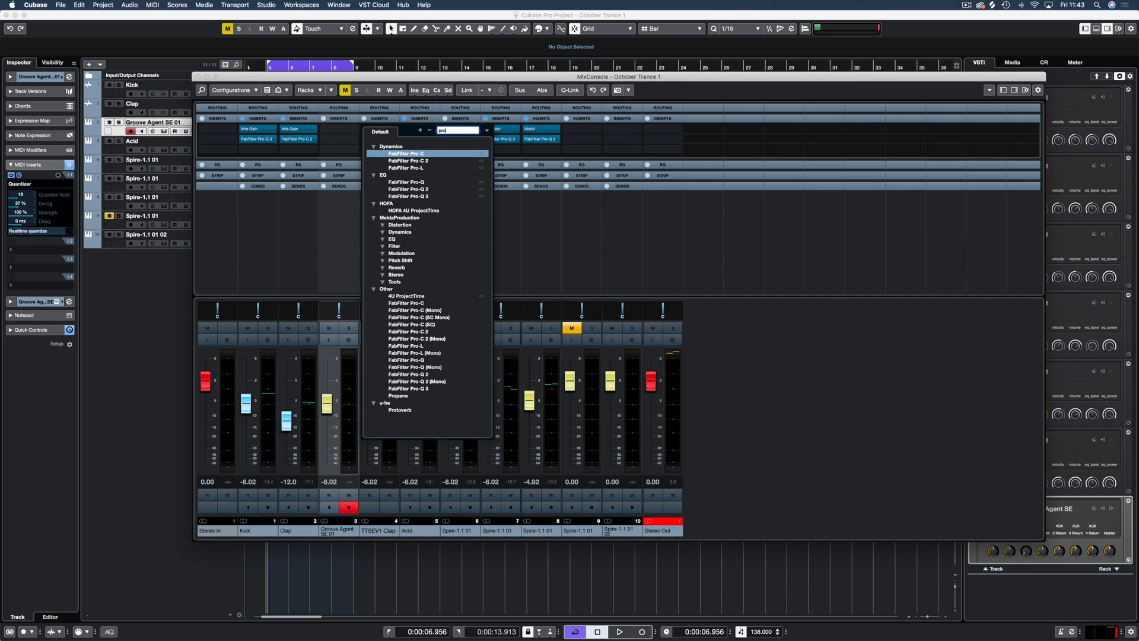
left_click(413, 197)
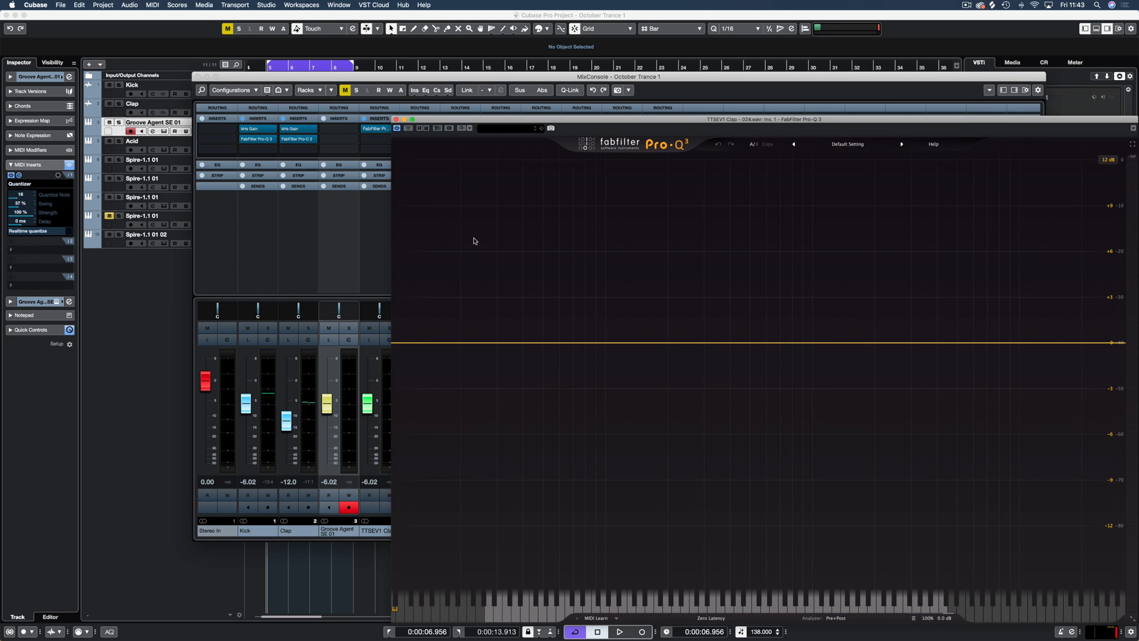
key("space")
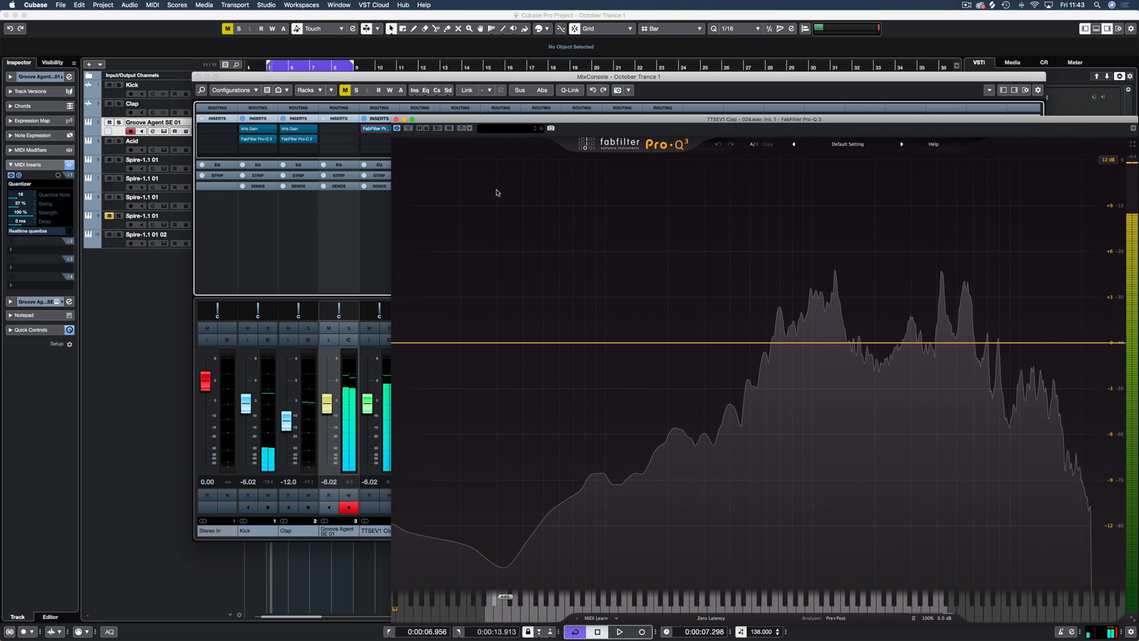
left_click_drag(589, 123, 496, 107)
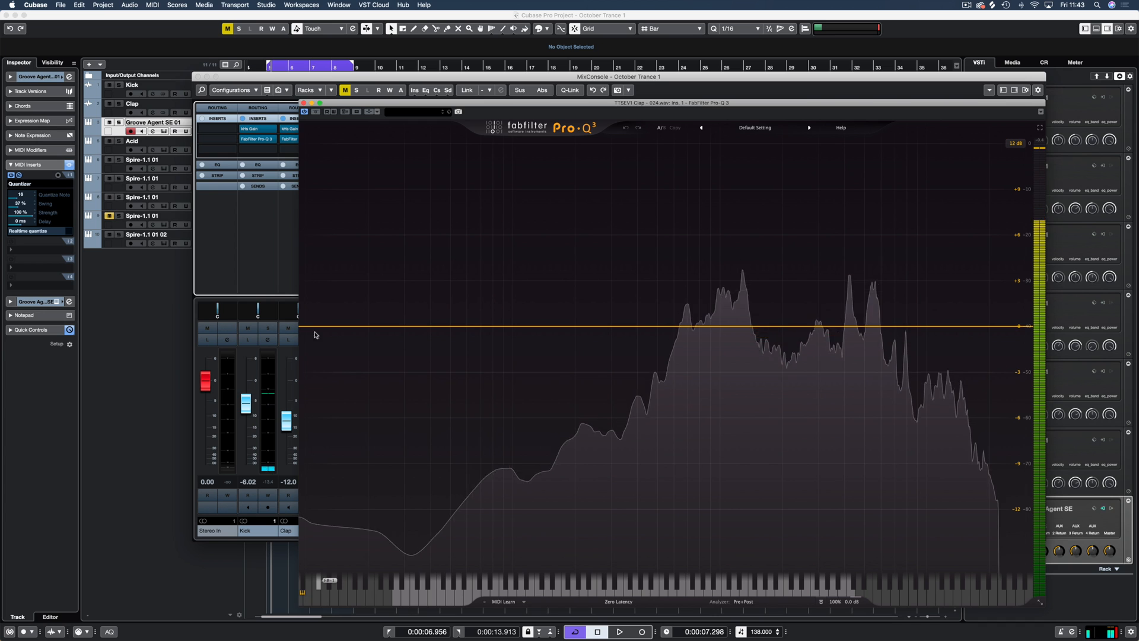
Add a 12 dB/oct low cut at about 613 Hz to the clap in Pro-Q 3 and close the plug-in window
left_click_drag(305, 325, 675, 374)
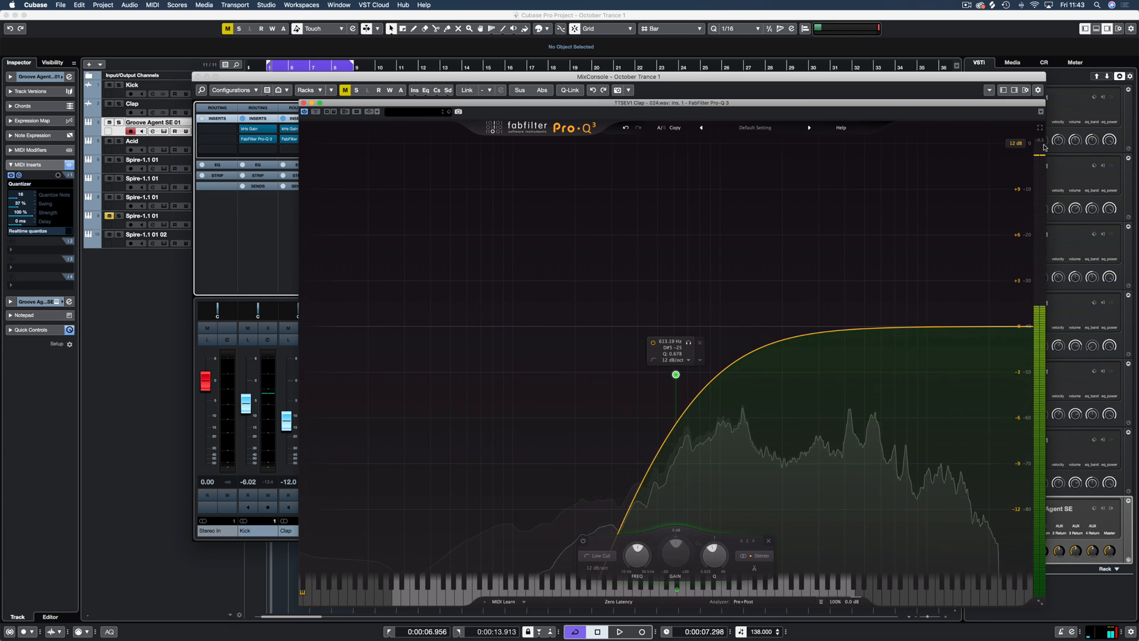
left_click(614, 78)
left_click_drag(614, 78, 544, 31)
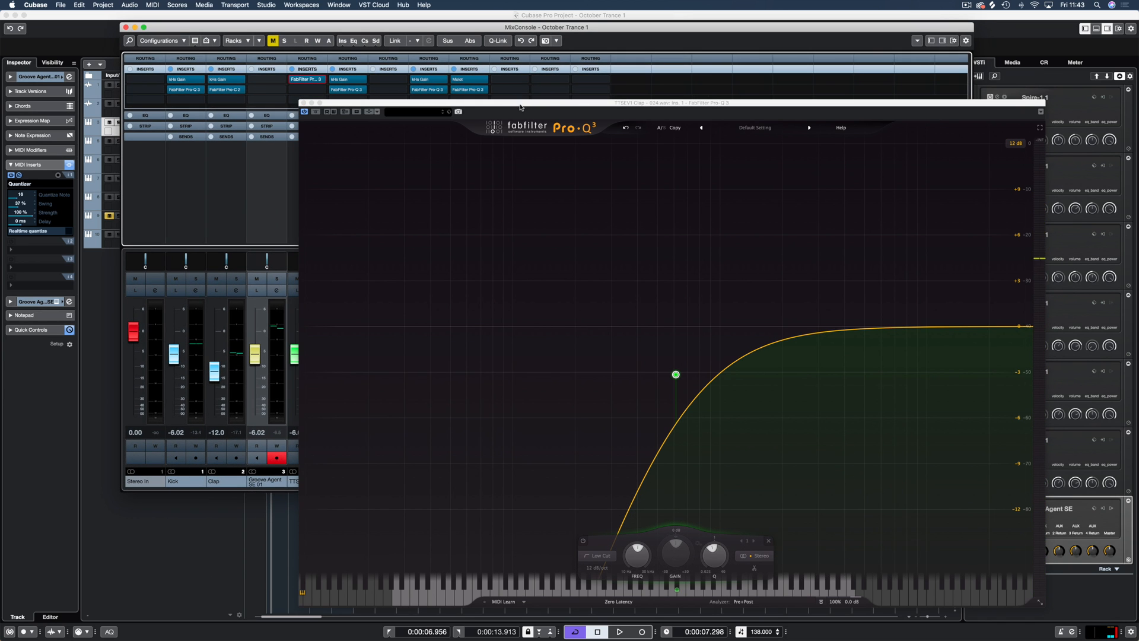
left_click_drag(520, 107, 446, 58)
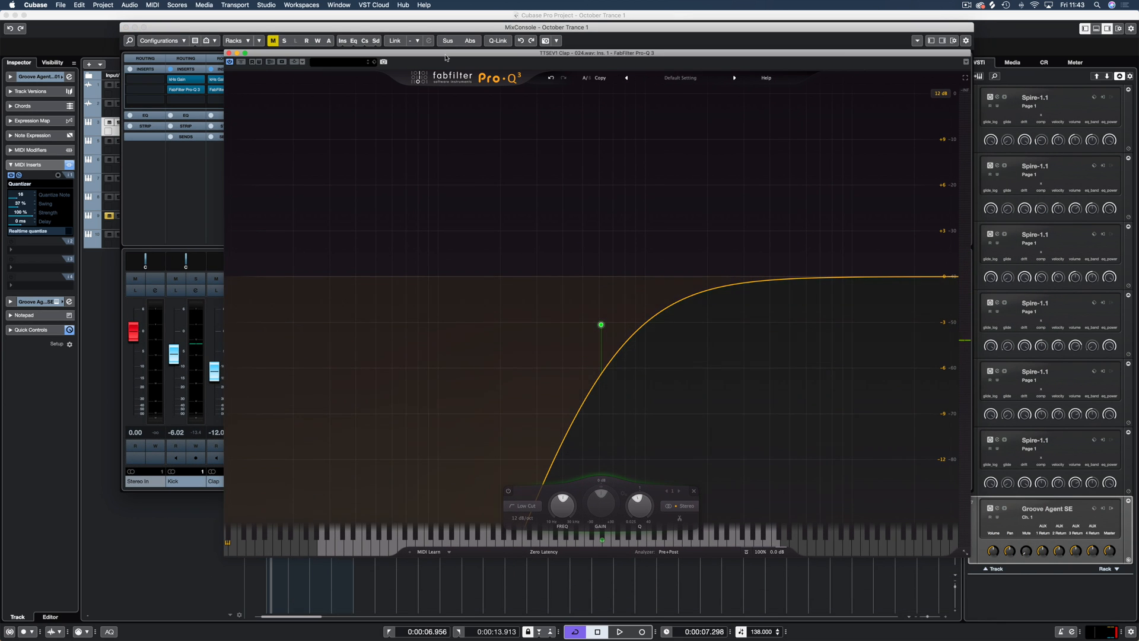
left_click(217, 60)
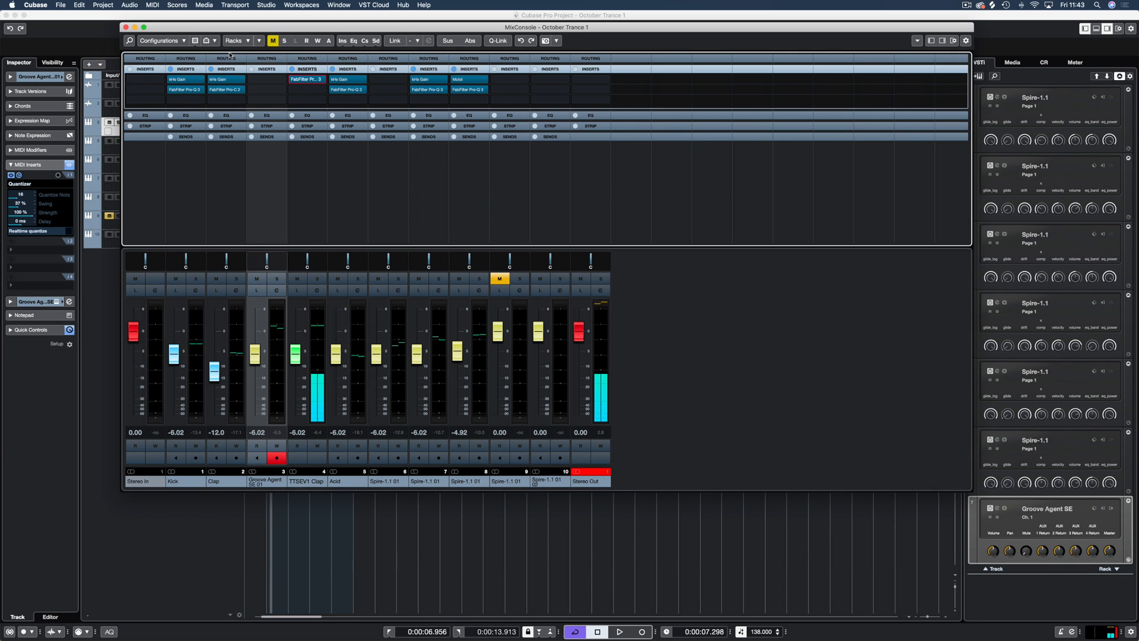
Insert kHs Gain in the first slot of the TTSEV1 Clap channel, ahead of Pro-Q 3
left_click(306, 81)
type("gain")
key("Return")
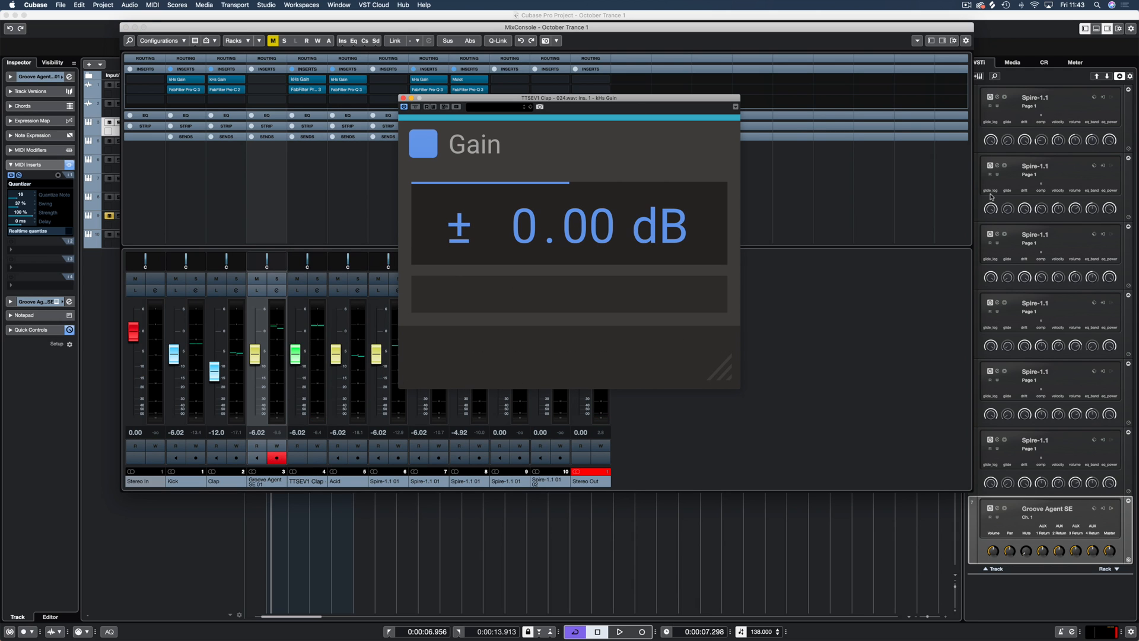
Lower the TTSEV1 Clap - 024 pad's volume to -2.0 dB in Groove Agent SE and close the instrument window
key("F3")
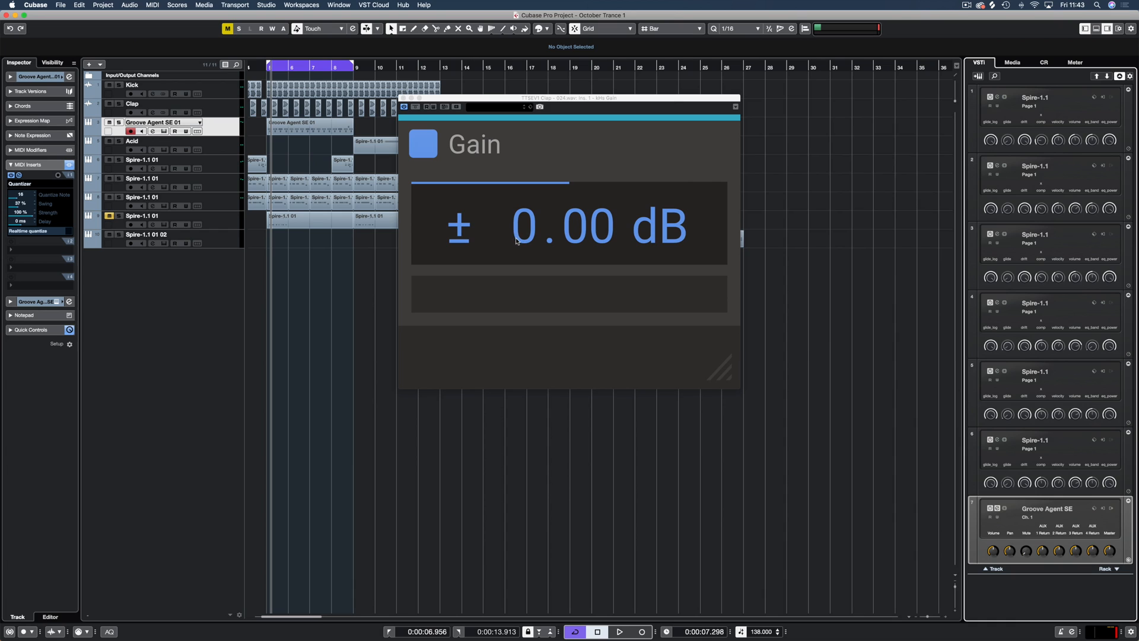
key("e")
left_click(739, 289)
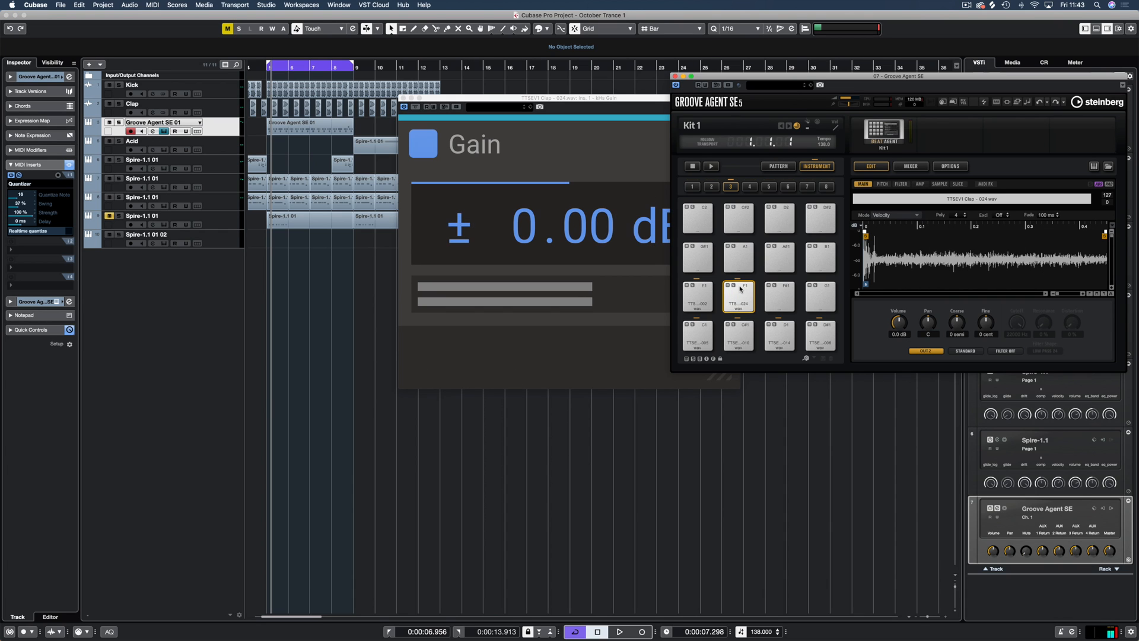
left_click_drag(899, 322, 899, 331)
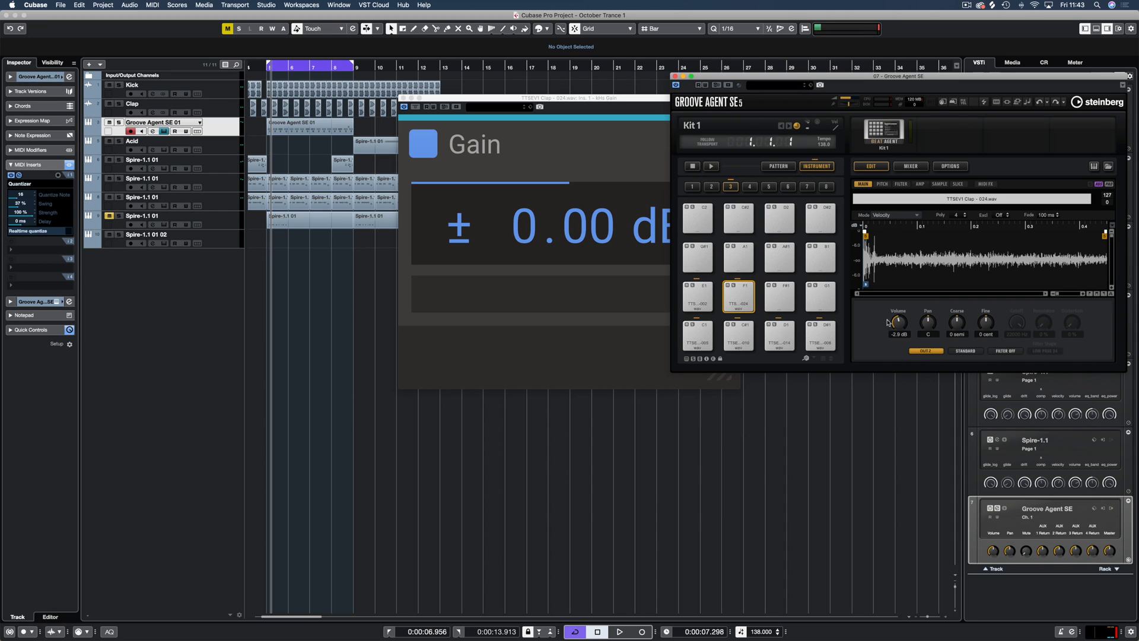
left_click(674, 76)
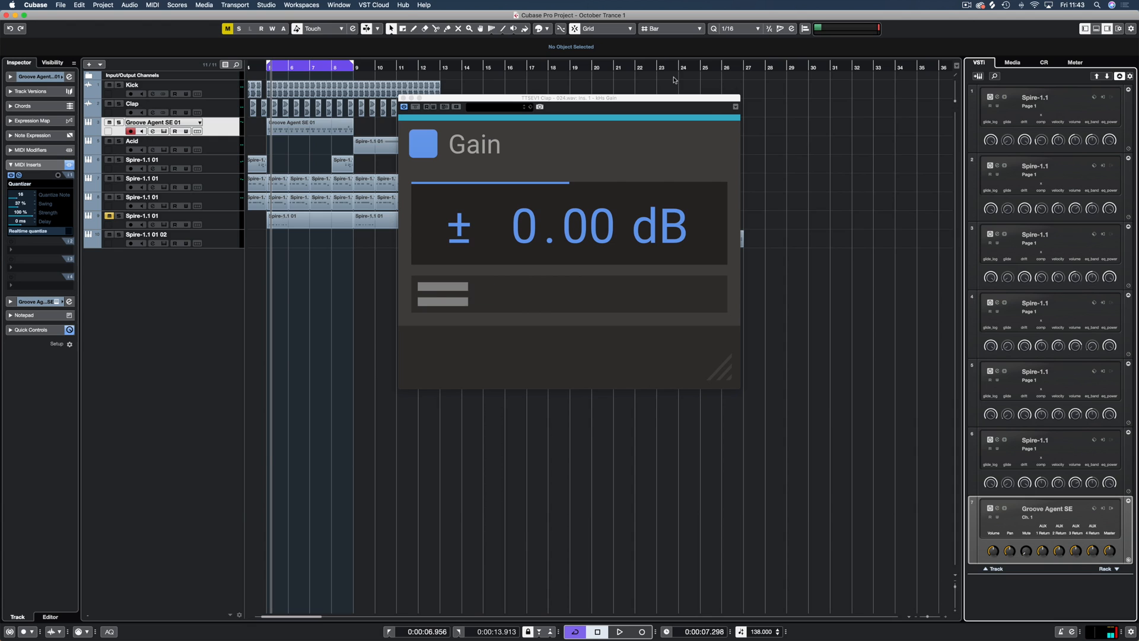
Reset the TTSEV1 Clap channel's peak meter, check the clap's level in Pro-Q 3, and bypass the kHs Gain insert
key("F3")
left_click(319, 436)
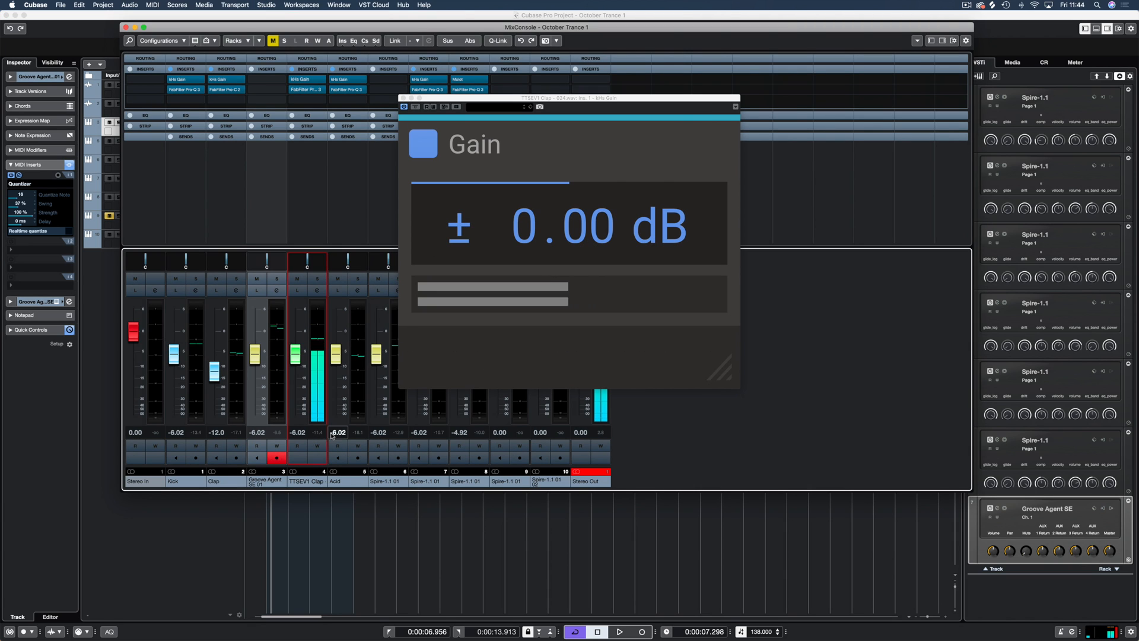
left_click(302, 90)
left_click(302, 90)
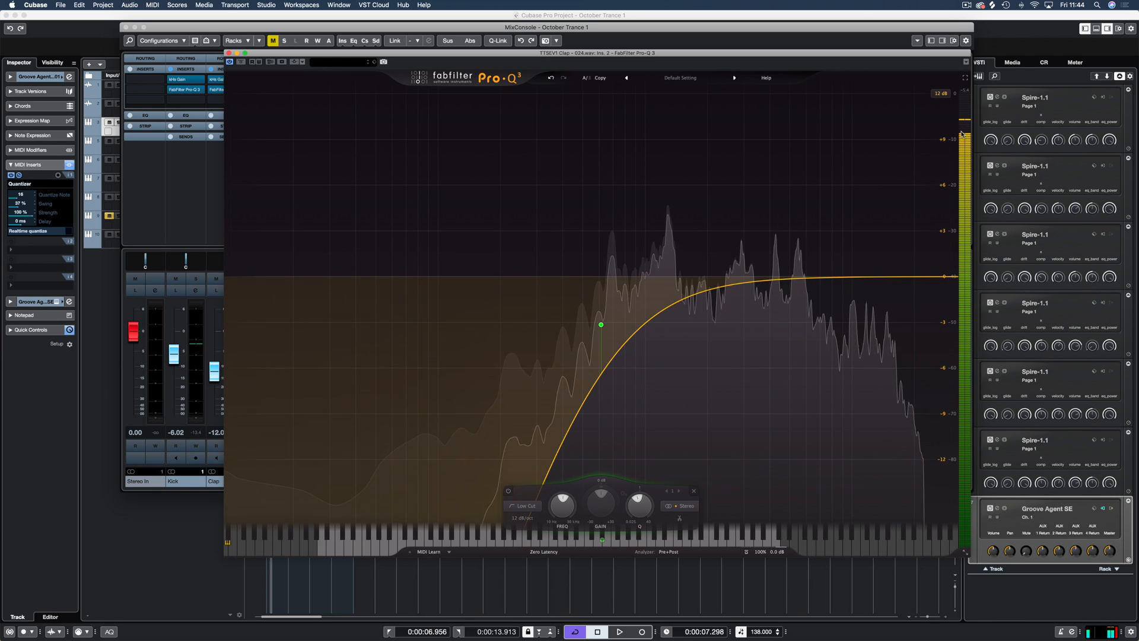
left_click(229, 52)
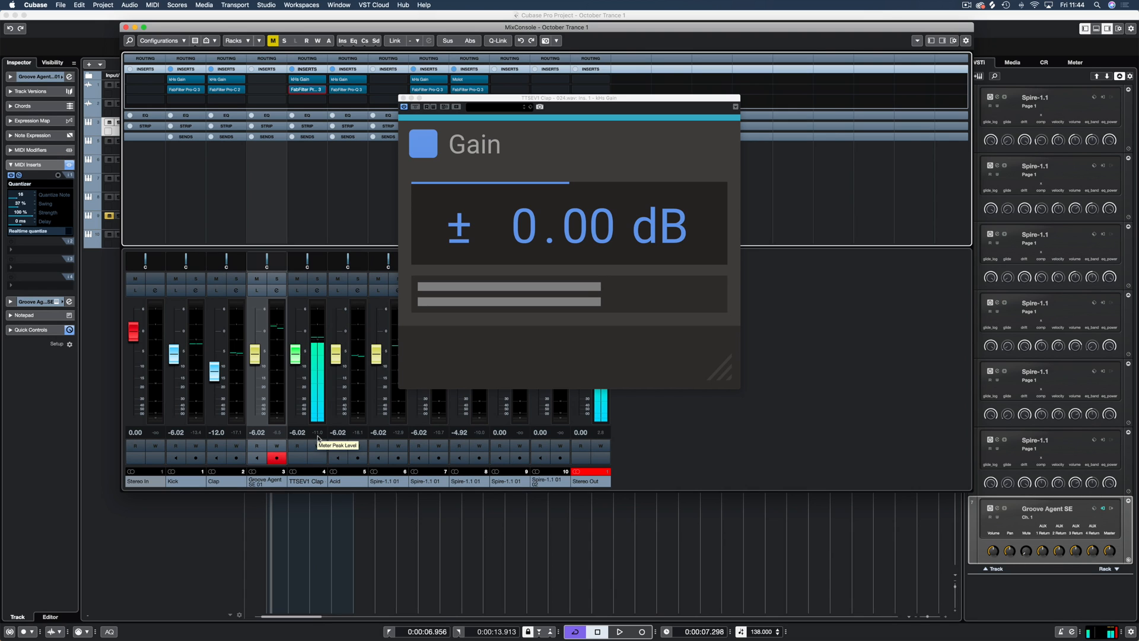
left_click(404, 107)
left_click(403, 97)
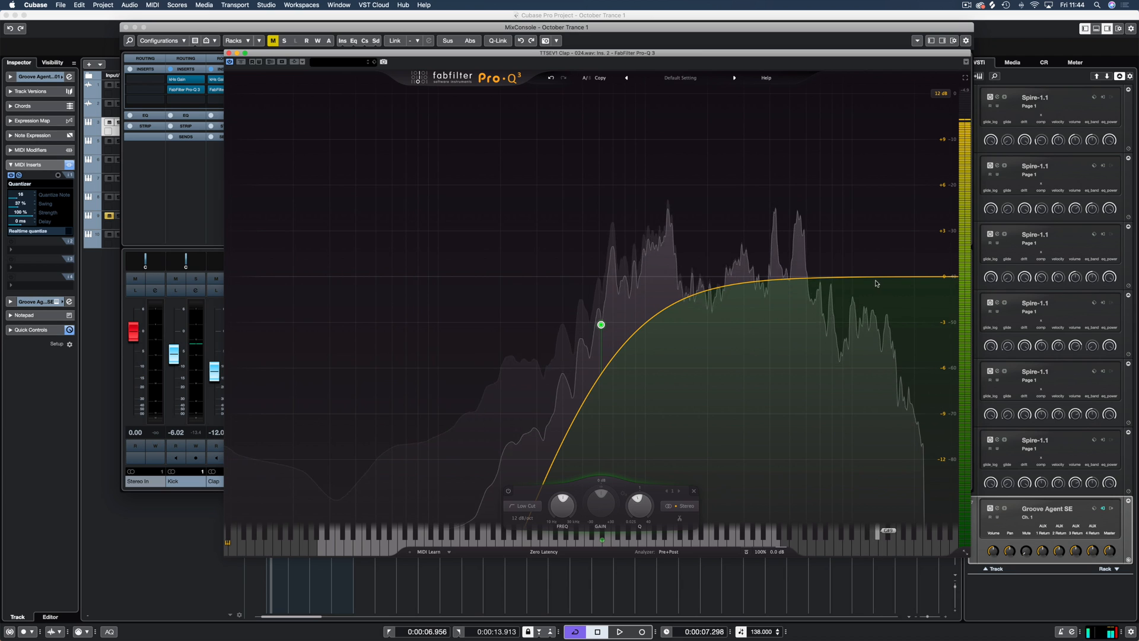
Add a 12 dB/oct high-shelf boost to the clap in Pro-Q 3 and raise the plug-in's output level to +0.3 dB
left_click_drag(905, 277, 807, 262)
scroll(808, 266, "up", 1)
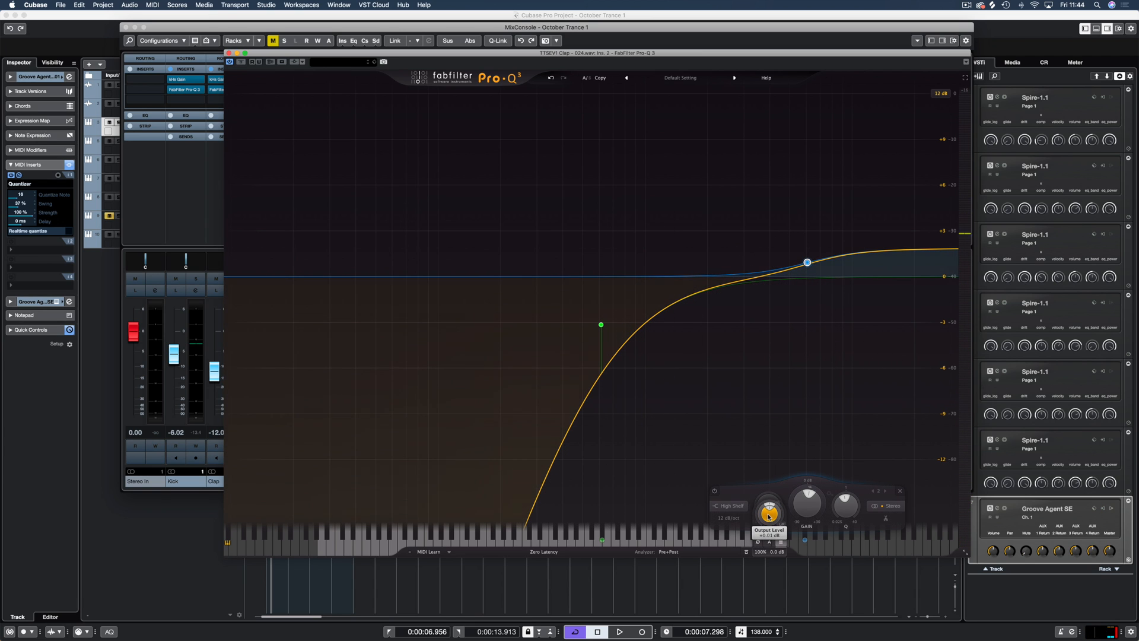
scroll(769, 515, "up", 1)
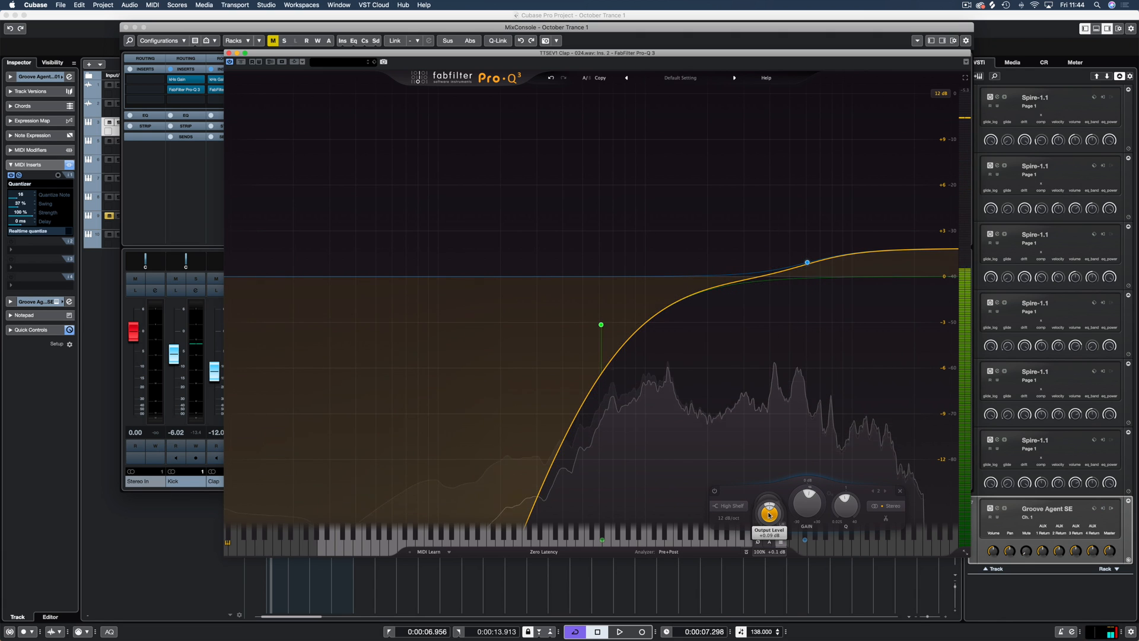
scroll(768, 515, "down", 6)
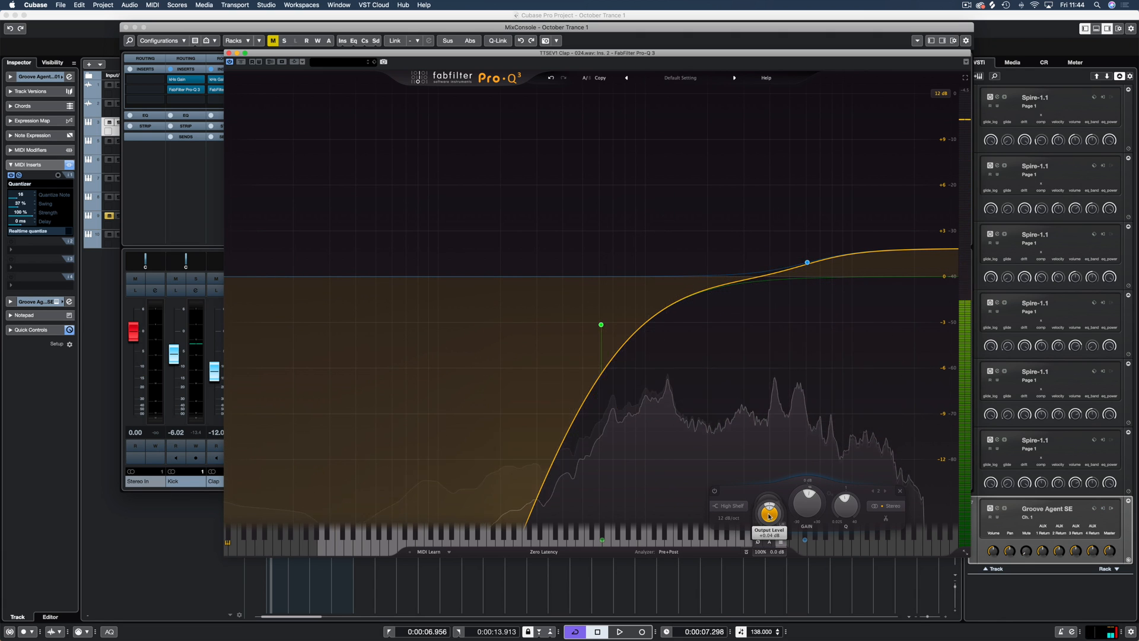
scroll(769, 515, "up", 5)
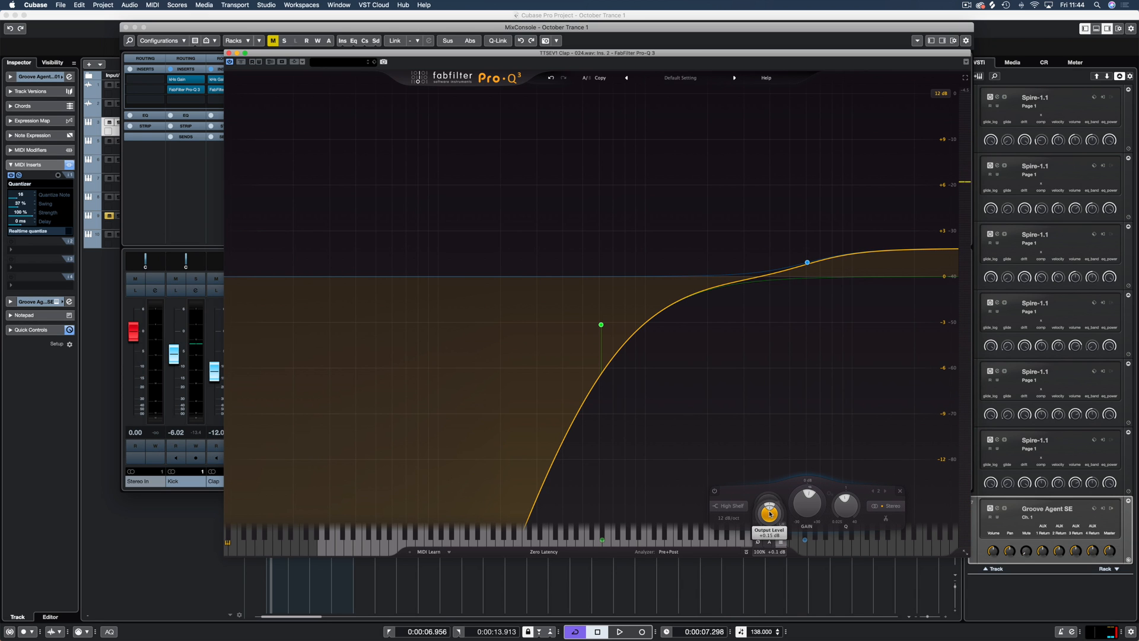
scroll(769, 514, "up", 10)
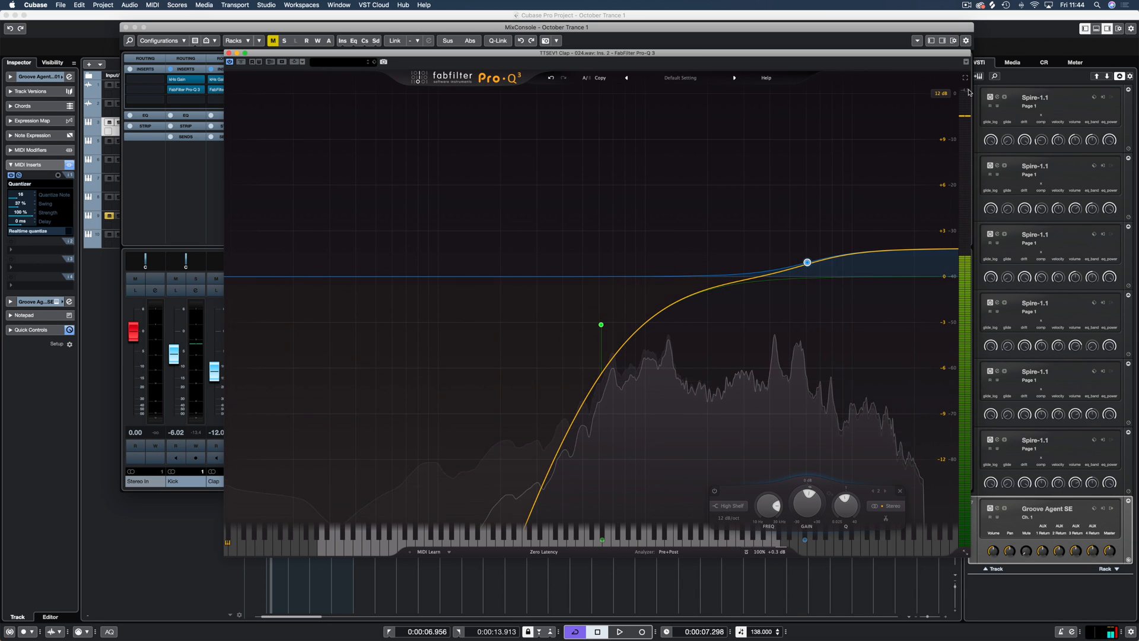
left_click(968, 91)
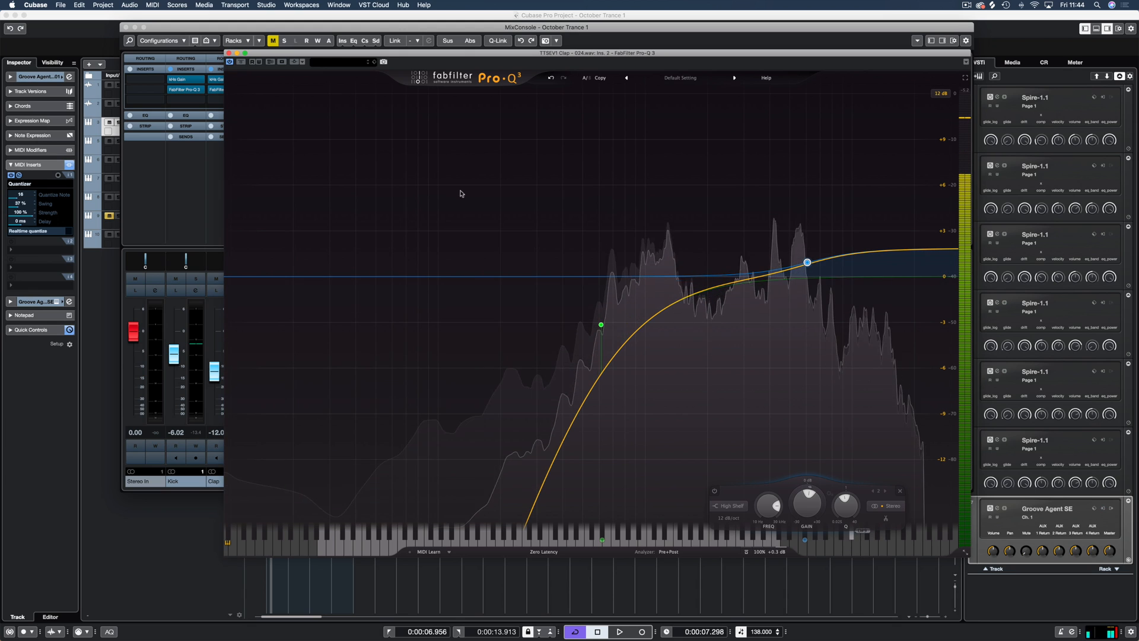
left_click(229, 53)
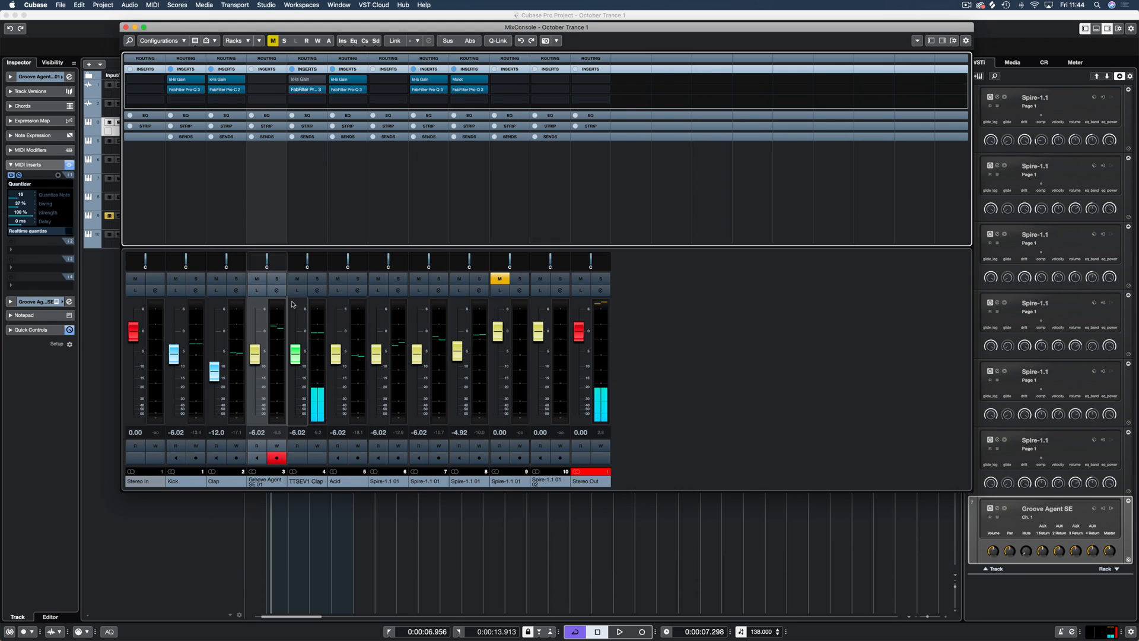
Audition the loop and insert OrilRiver in the third slot of the TTSEV1 Clap channel
key("space")
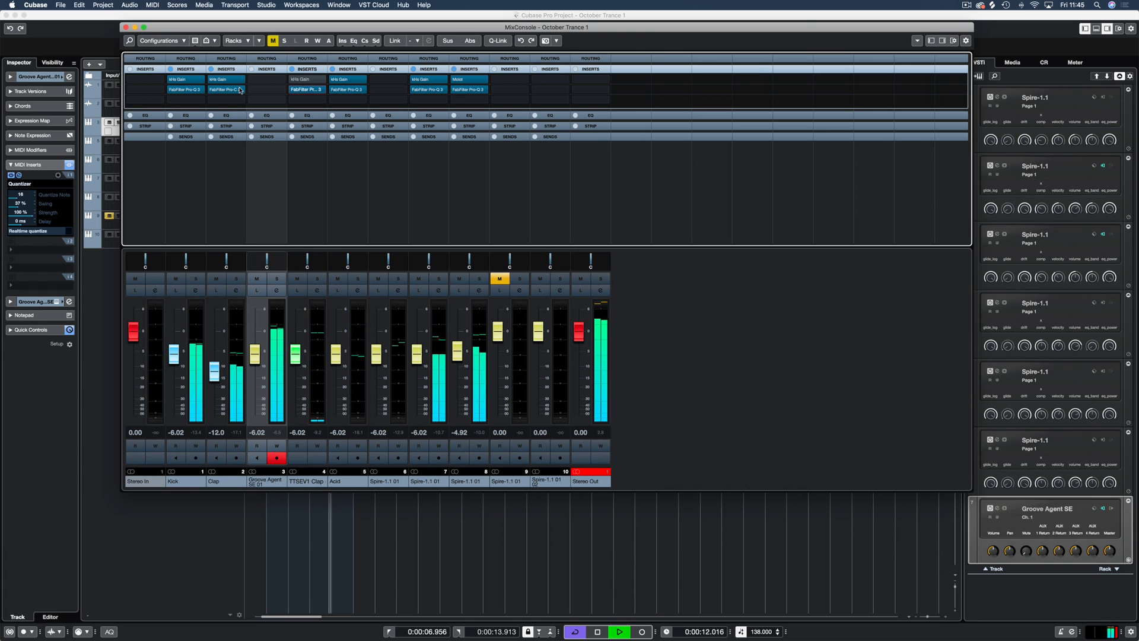
key("space")
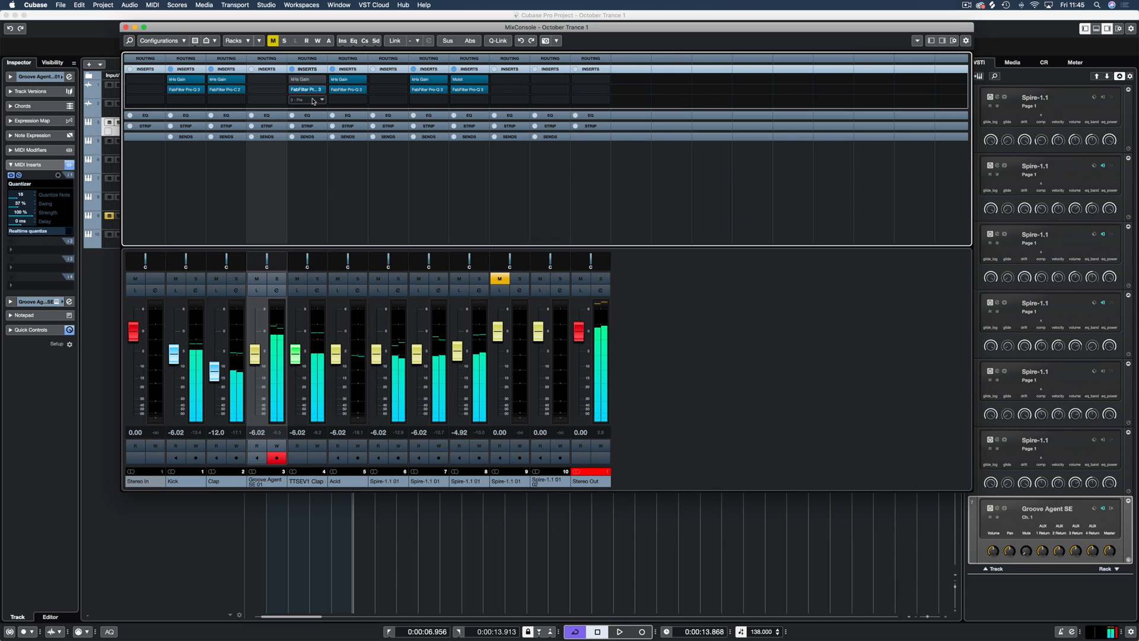
left_click(314, 101)
type("soril")
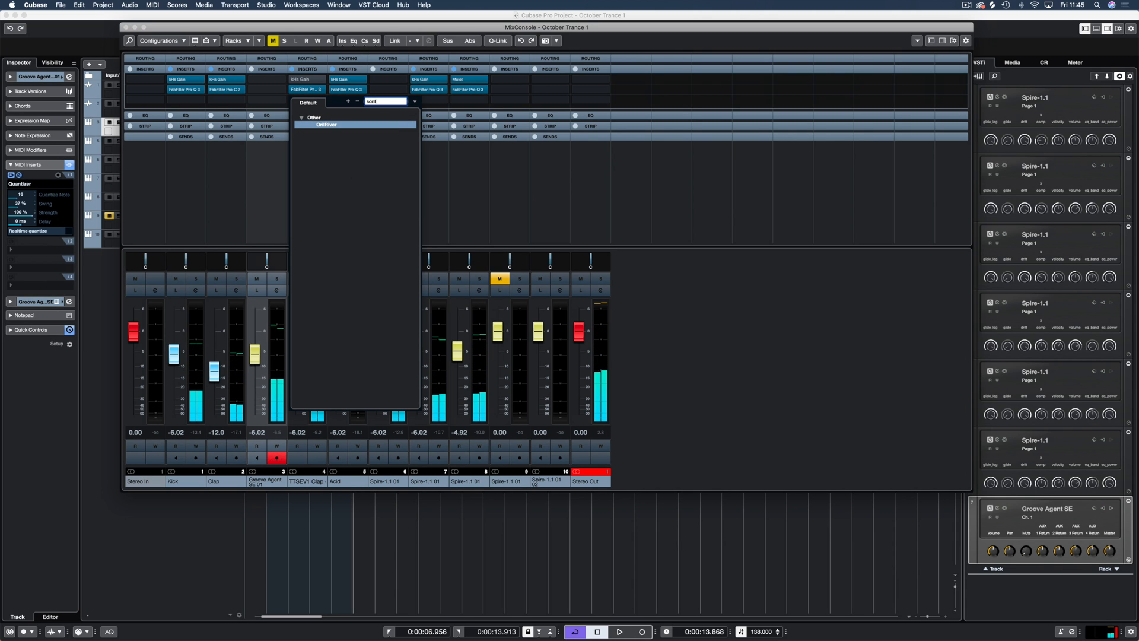
left_click(323, 126)
left_click_drag(583, 248, 476, 154)
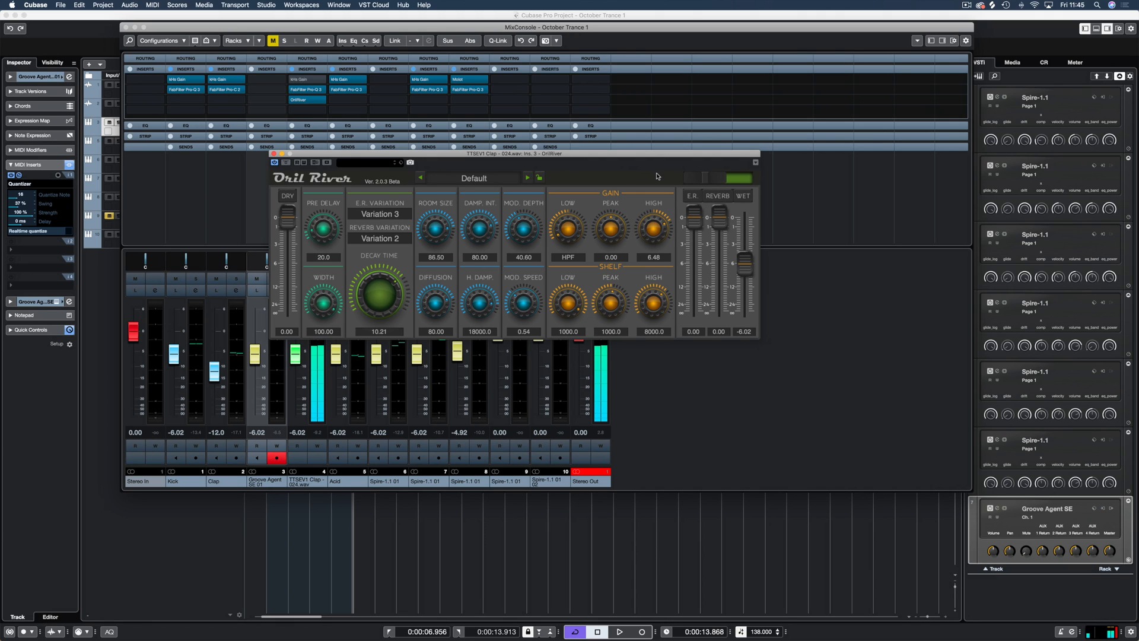
Set OrilRiver's high shelf to 22000, wet level to -1.89 and decay time to 14.21, and play the loop
left_click_drag(661, 292, 664, 273)
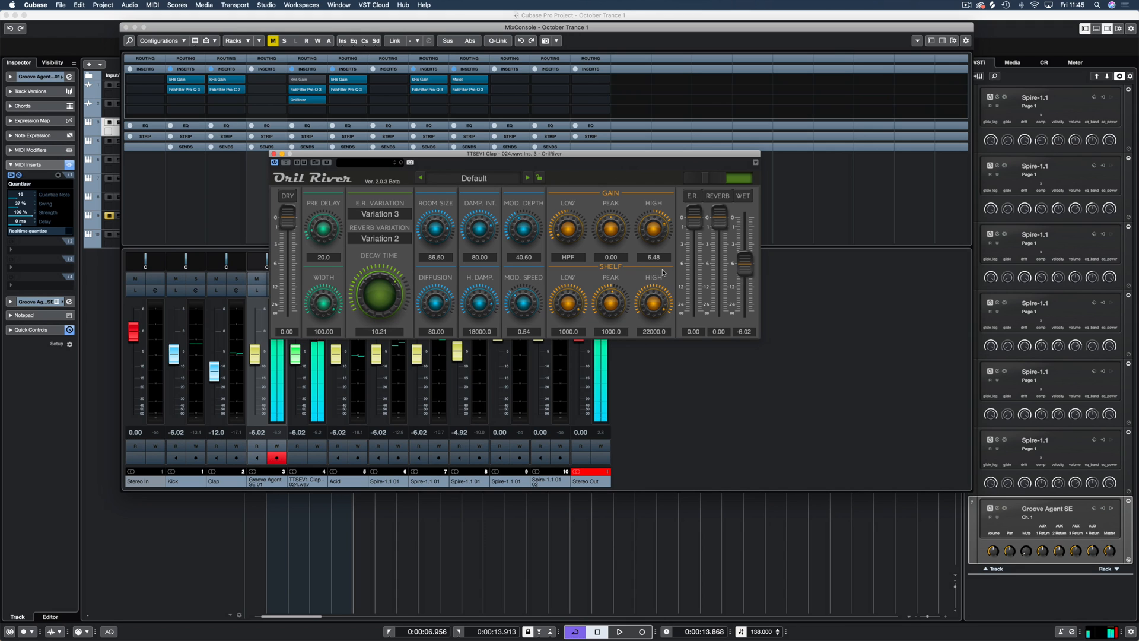
left_click_drag(750, 265, 751, 240)
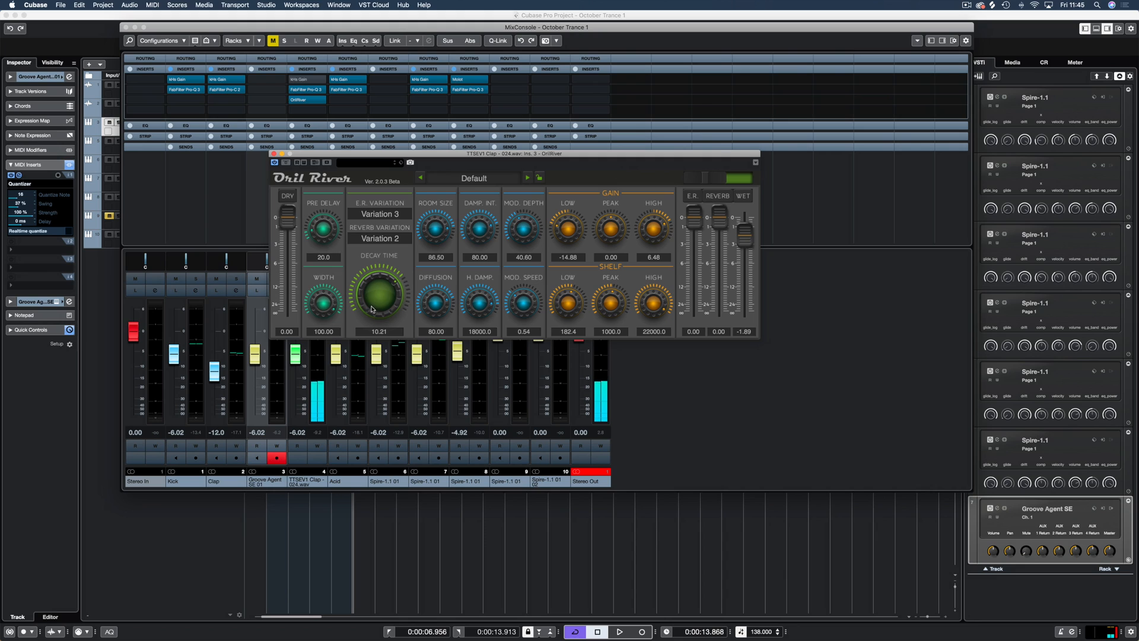
left_click_drag(385, 283, 385, 281)
left_click(380, 217)
left_click(387, 201)
key("space")
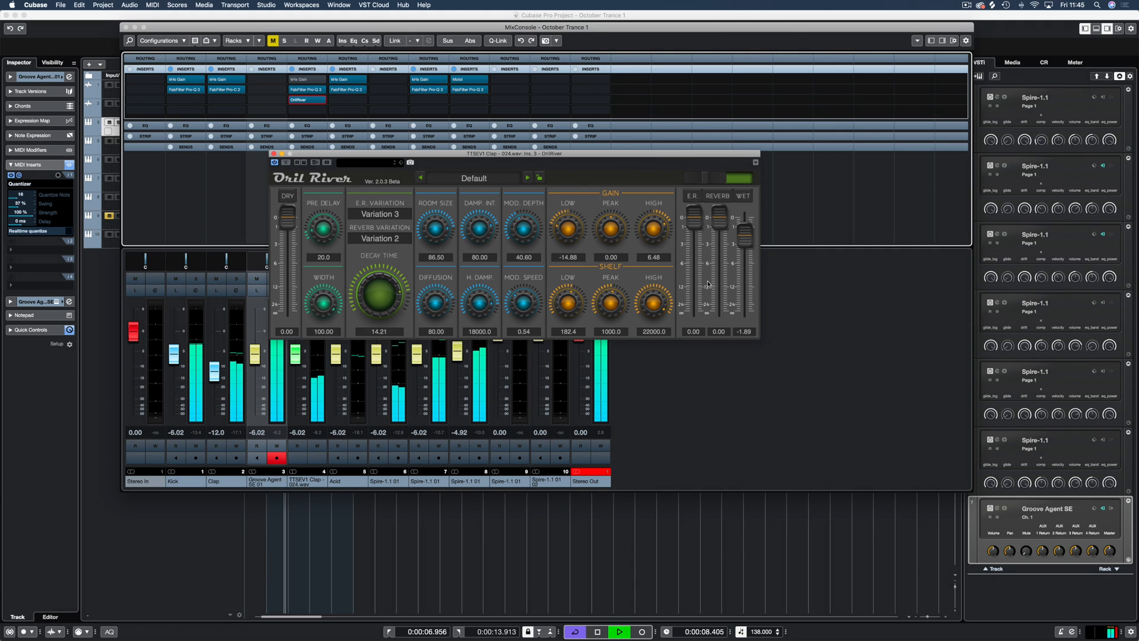
Set OrilRiver's low band to HPF at 398.8, peak gain -7.44, high gain 9.36, wet level -0.87 and modulation speed 0.19
left_click_drag(571, 303, 574, 292)
left_click_drag(567, 230, 615, 235)
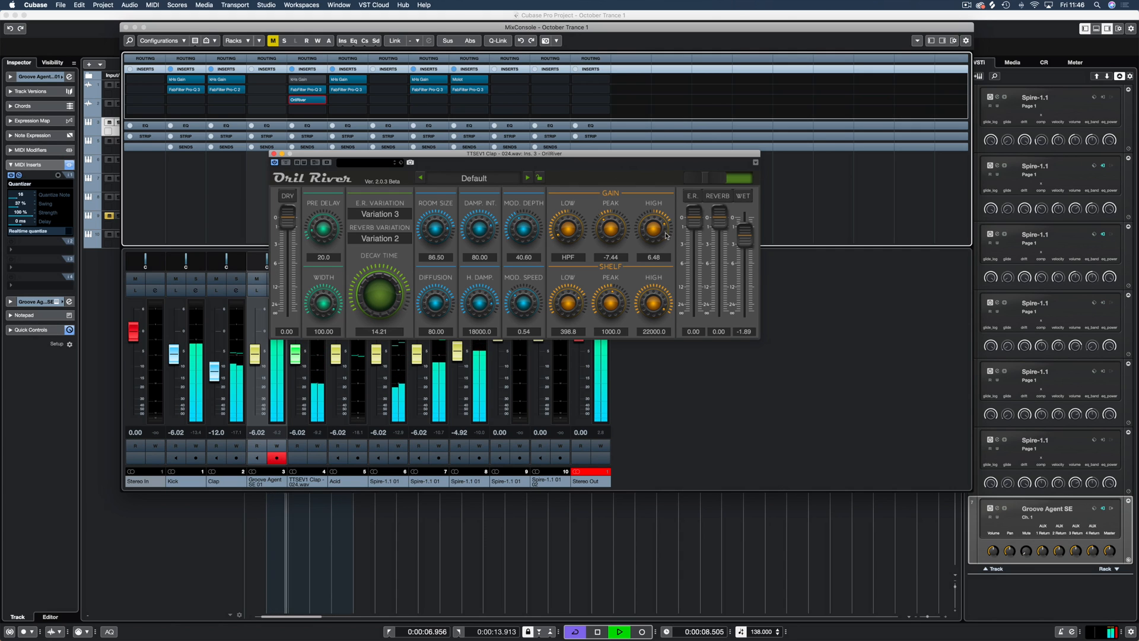
left_click_drag(658, 232, 659, 227)
left_click_drag(743, 235, 746, 229)
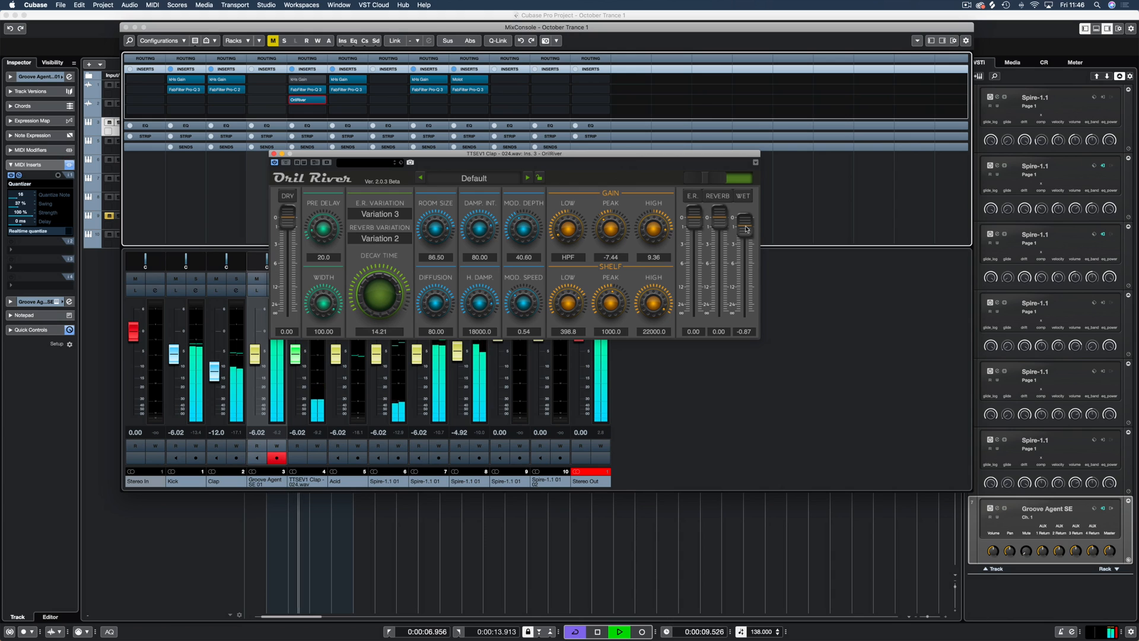
left_click_drag(524, 302, 514, 310)
key("space")
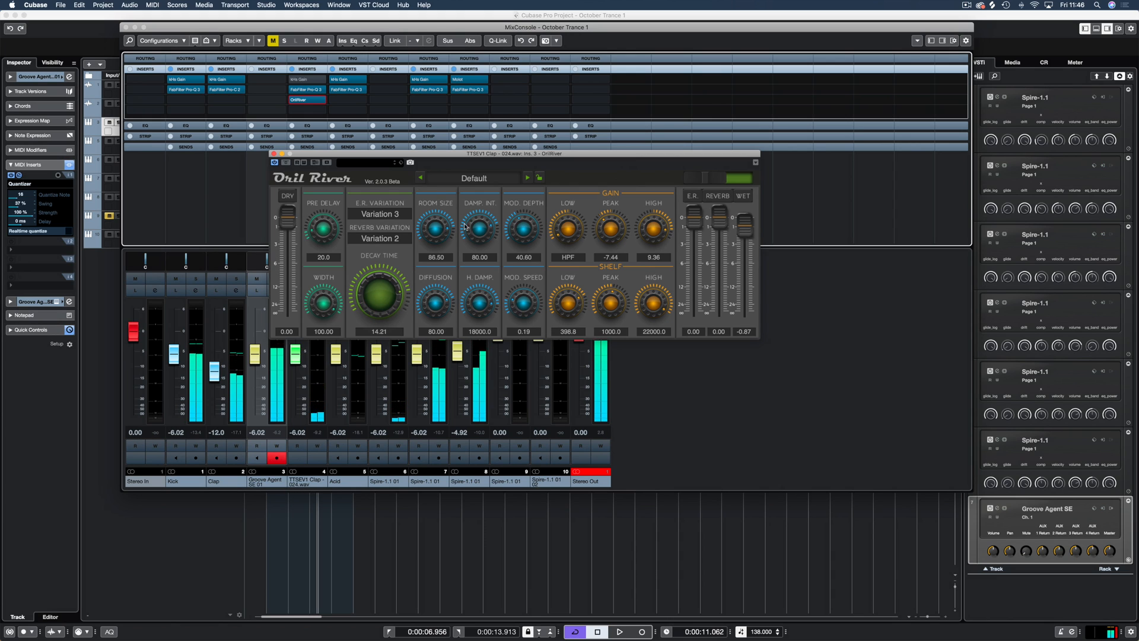
left_click(274, 154)
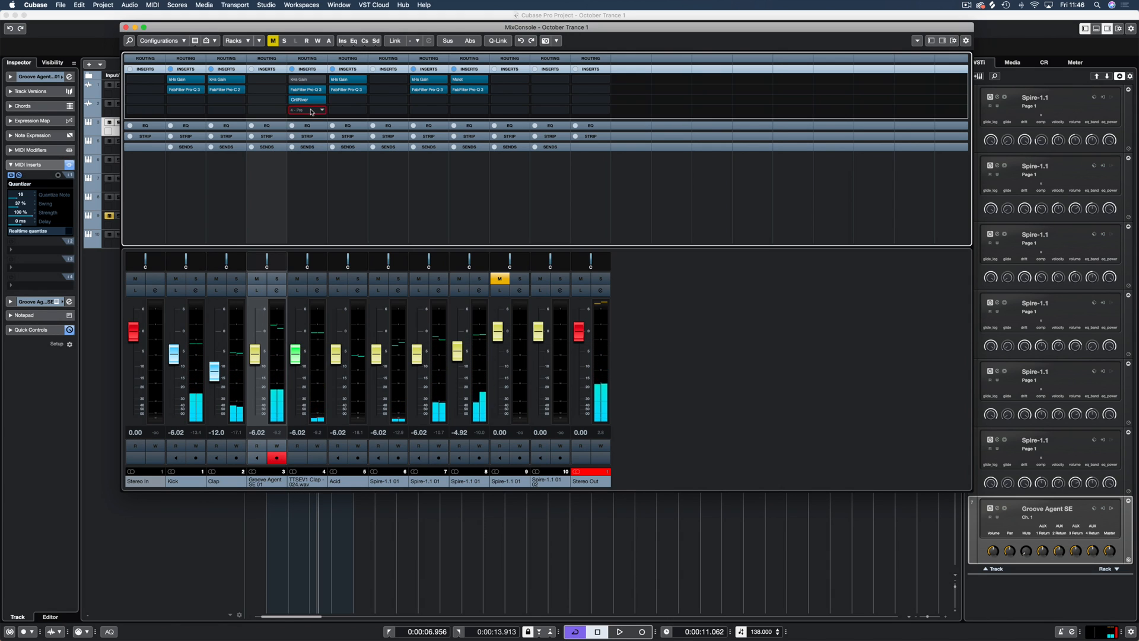
Insert RoomWorks in the fourth slot of the TTSEV1 Clap channel and bypass OrilRiver
left_click(310, 111)
type("reverb")
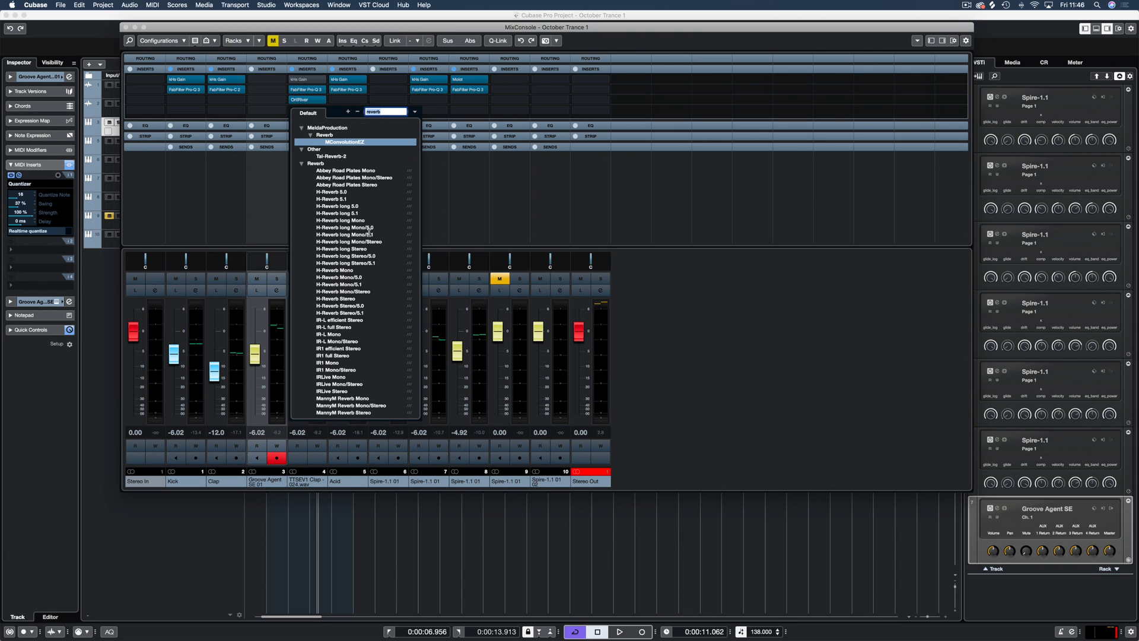
scroll(368, 229, "down", 5)
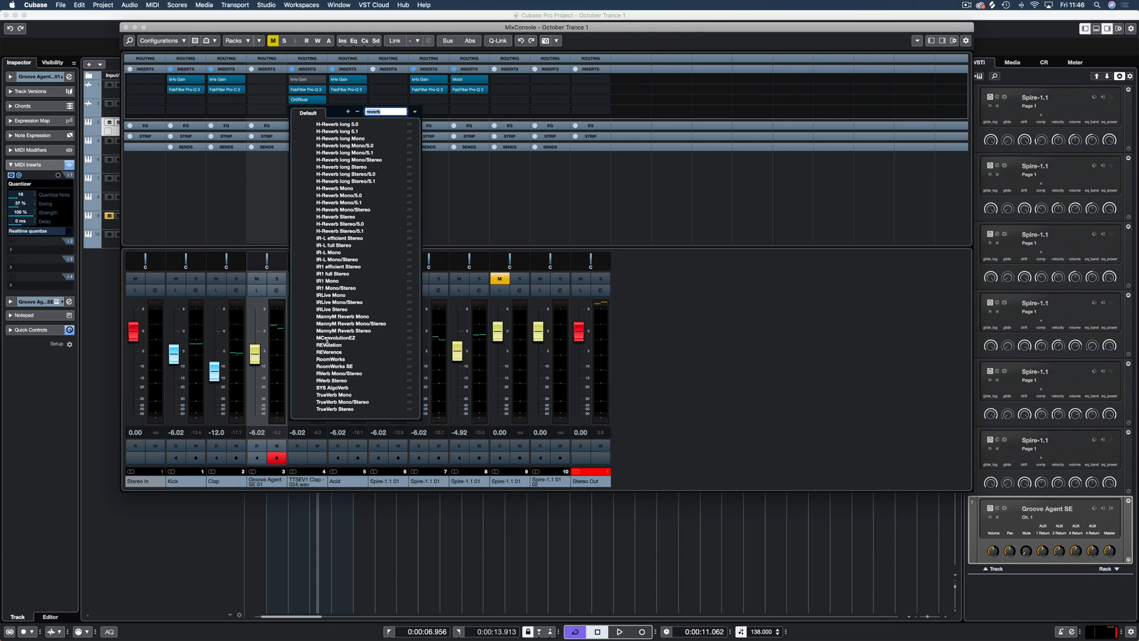
scroll(351, 232, "up", 4)
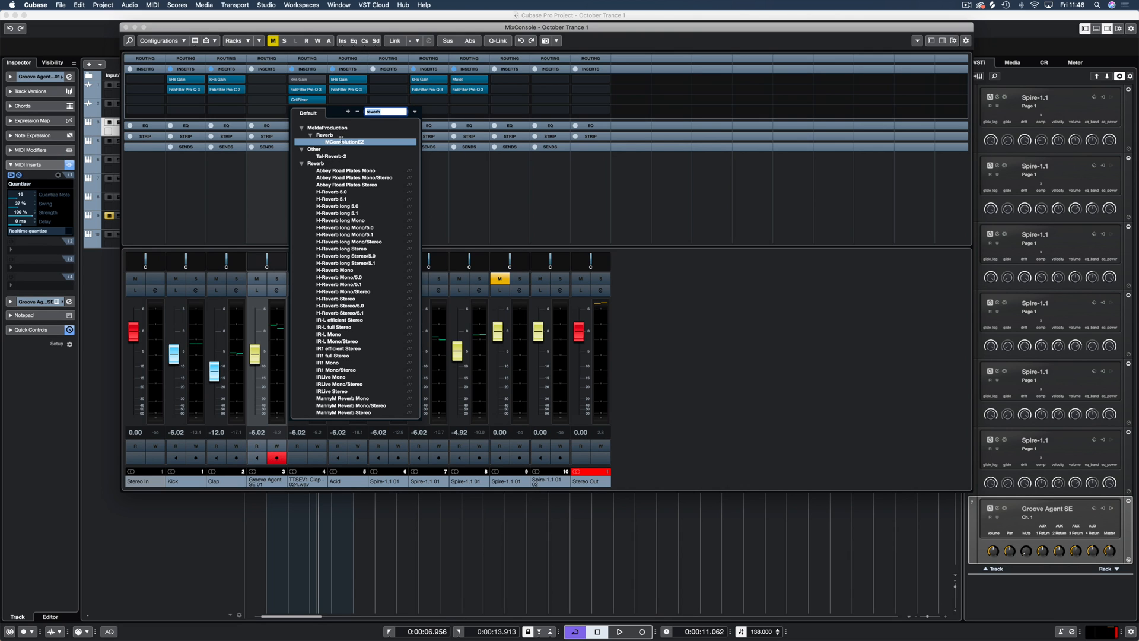
scroll(345, 257, "down", 4)
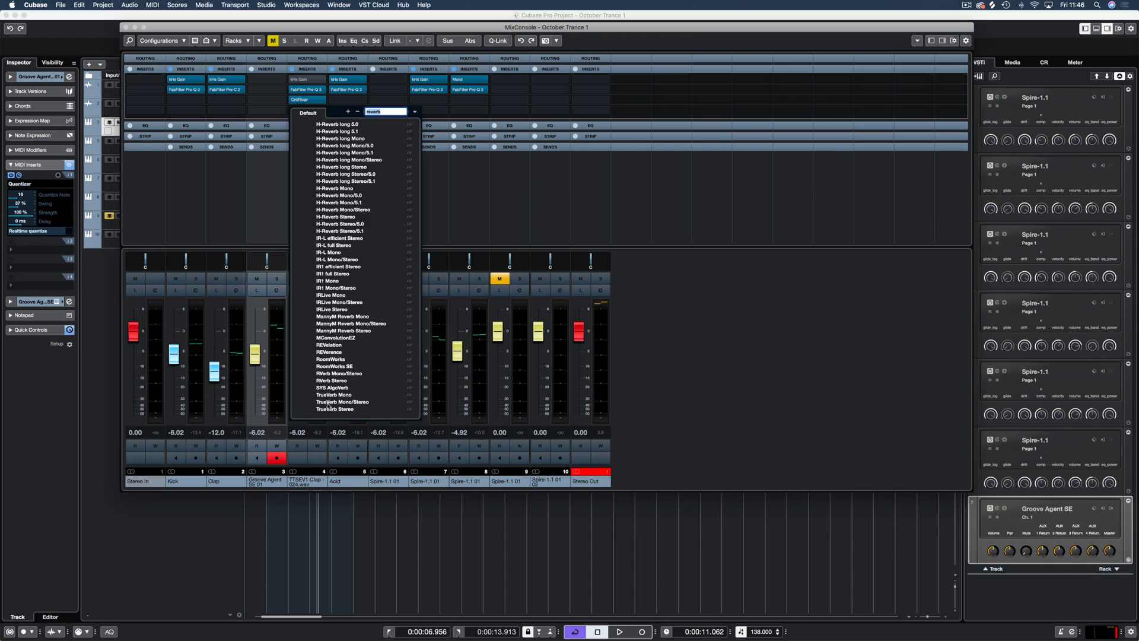
left_click(331, 359)
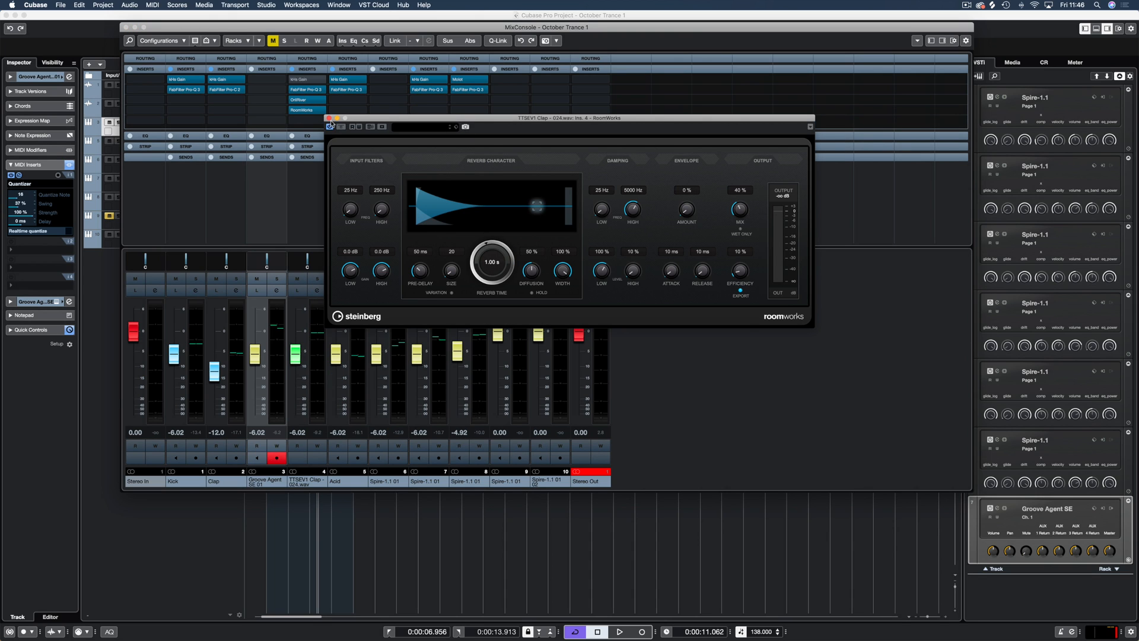
left_click(293, 102)
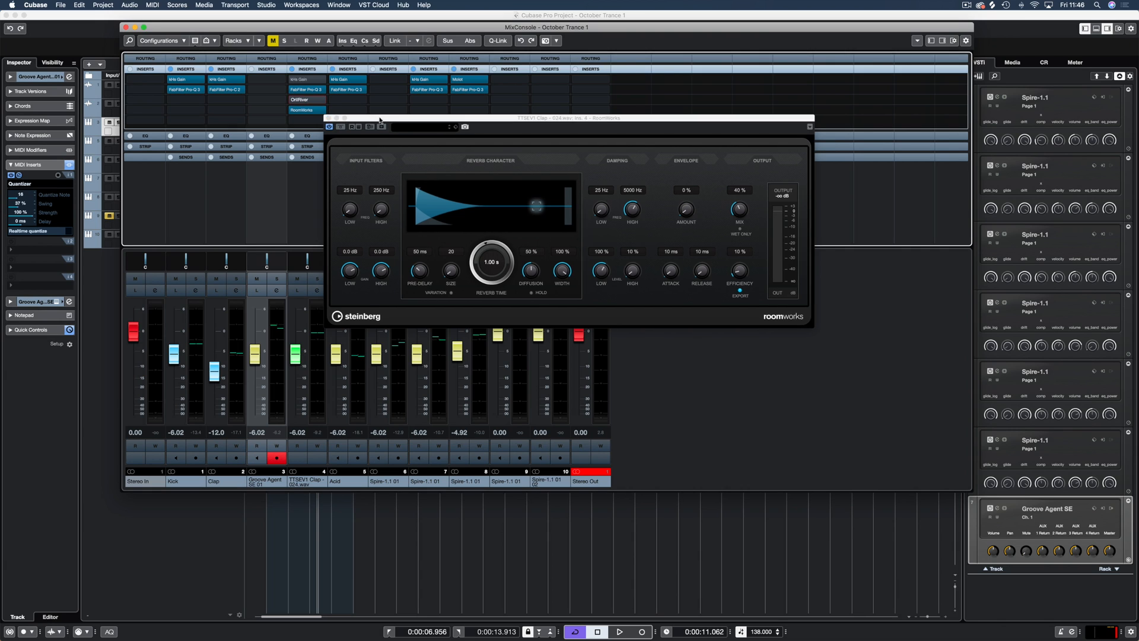
left_click_drag(380, 118, 344, 103)
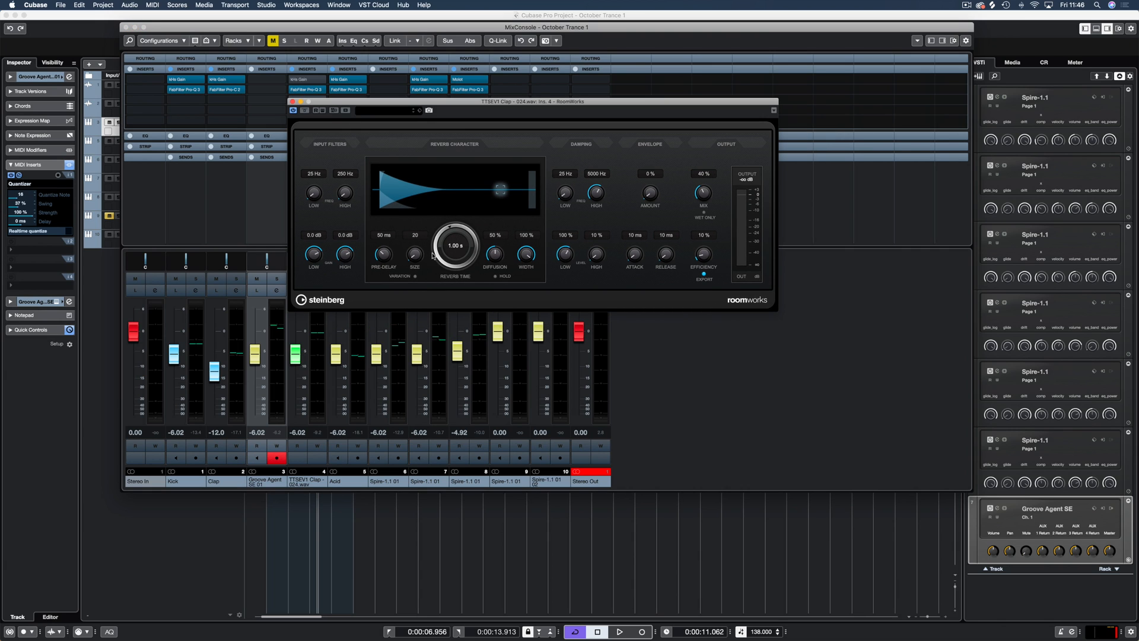
Set RoomWorks' reverb time to 10.29 s, pre-delay 4 ms, size 229, low damping level 10%, attack 219 ms, release 1217 ms and mix 62%
left_click_drag(439, 249, 441, 212)
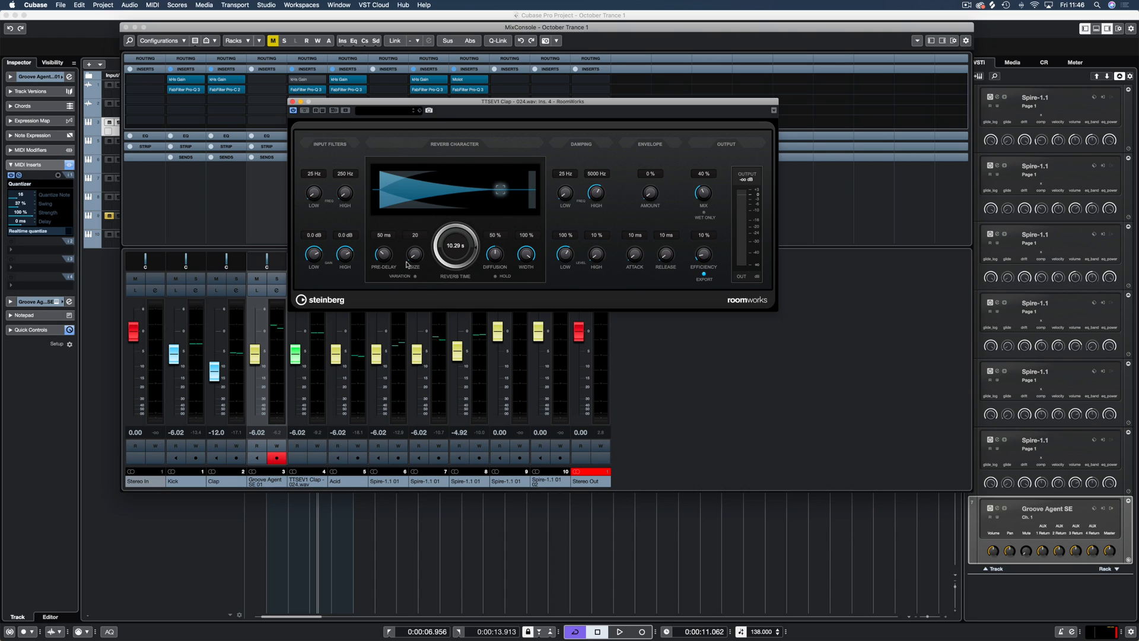
left_click_drag(382, 255, 383, 275)
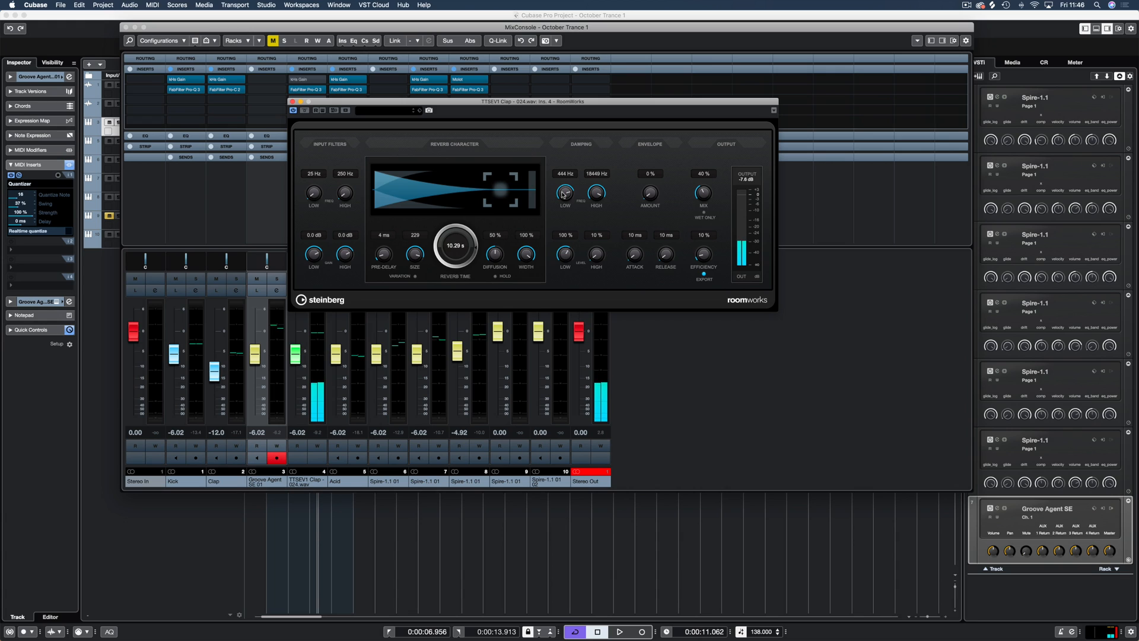
left_click_drag(561, 243, 564, 332)
left_click_drag(598, 256, 634, 244)
left_click_drag(665, 254, 666, 192)
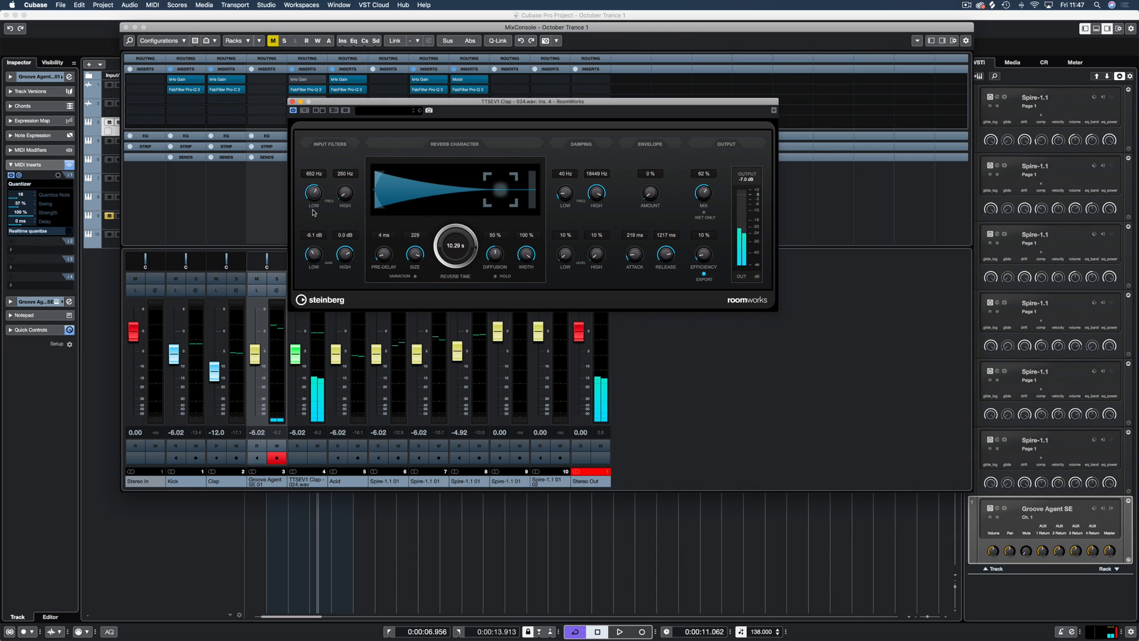
Set RoomWorks' low input filter to about 1070 Hz and -11.8 dB and its high gain to 2.3 dB, play the loop and close the plug-in
left_click_drag(314, 226, 315, 218)
mouse_move(345, 254)
left_mouse_down()
mouse_move(349, 235)
mouse_move(316, 263)
mouse_move(342, 263)
left_mouse_up()
key("space")
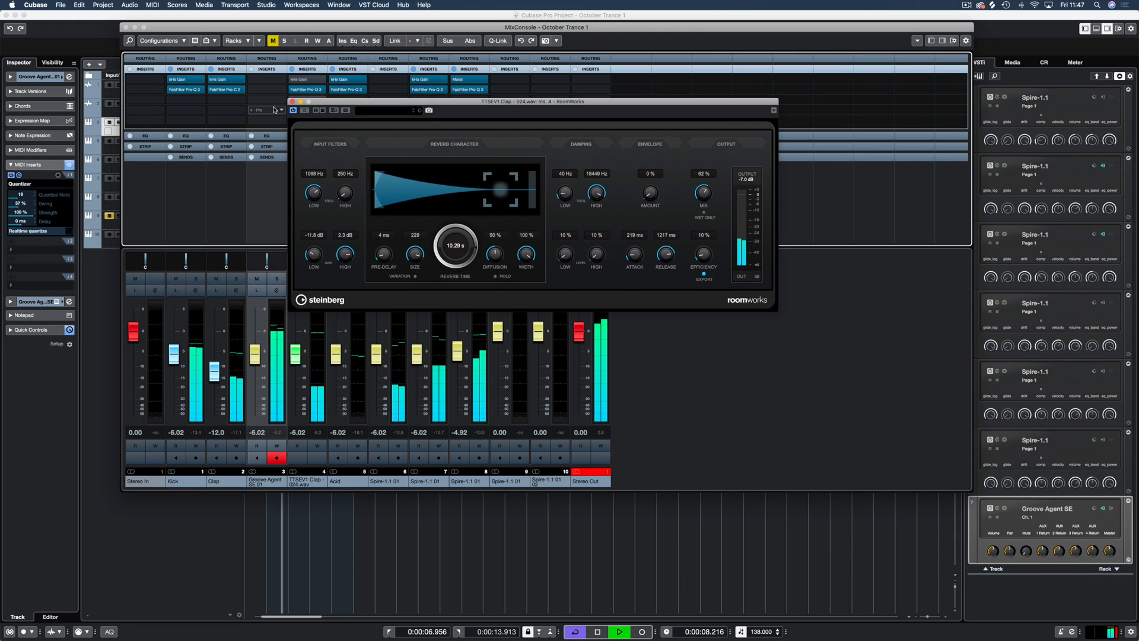
left_click(293, 101)
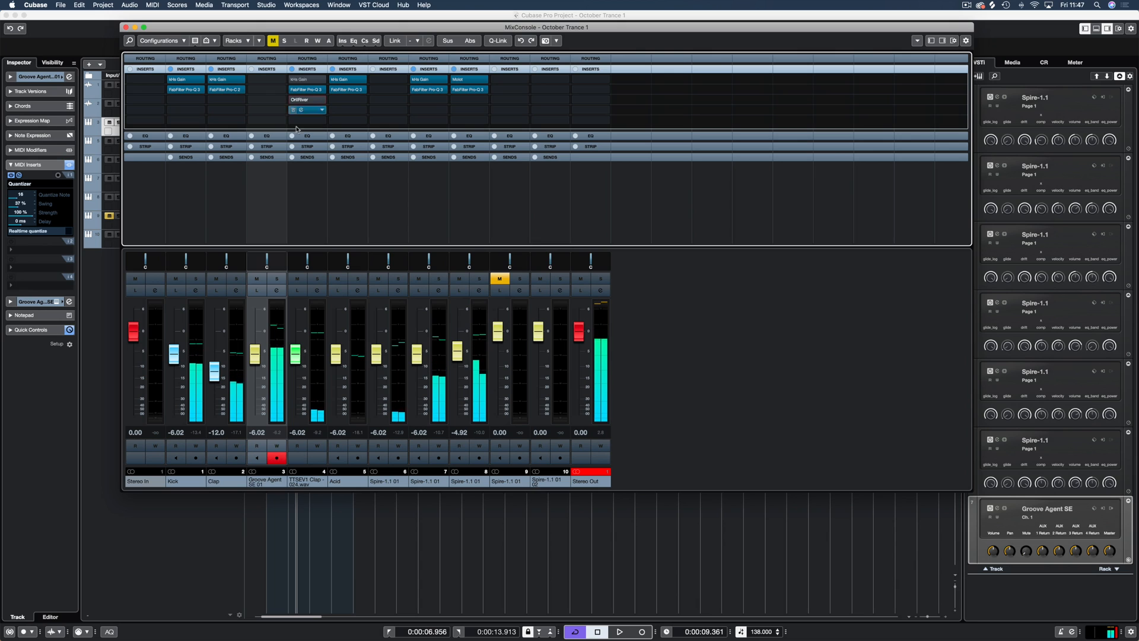
Solo the Groove Agent SE 01 channel and insert FabFilter Pro-Q 3 in its first slot, placing the plug-in window fully in view
left_click(272, 279)
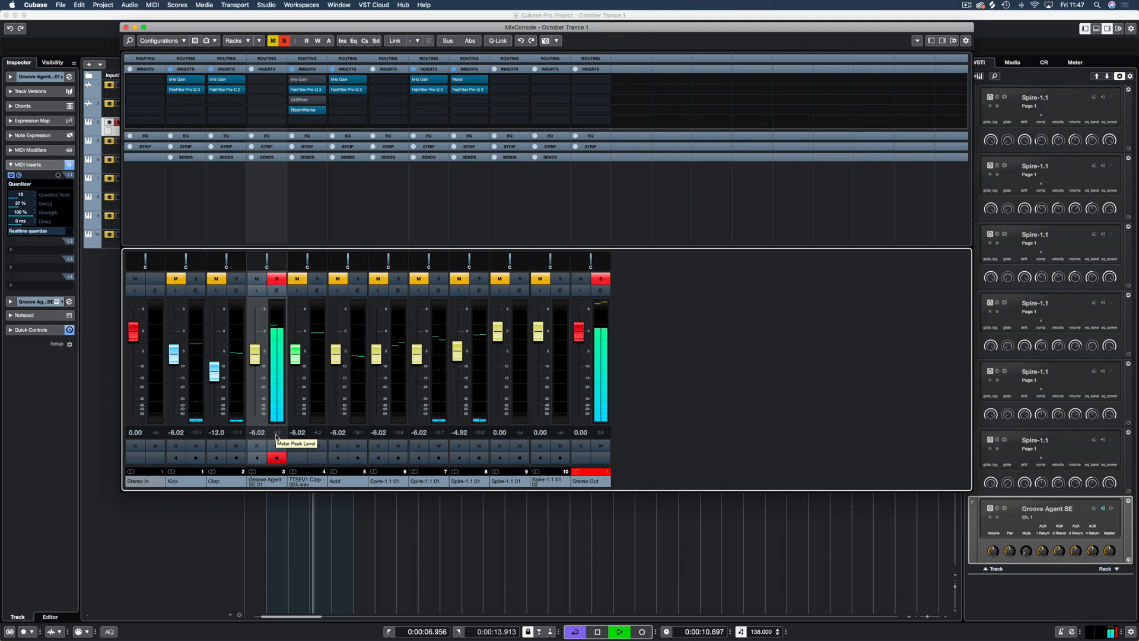
left_click(276, 81)
type("pro")
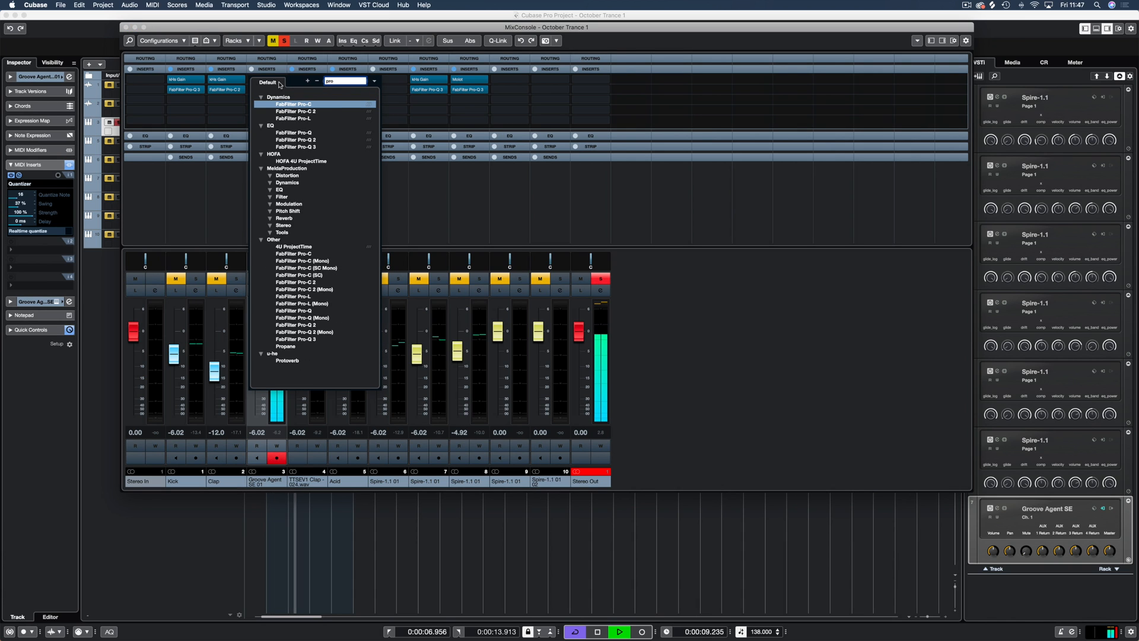
left_click(300, 146)
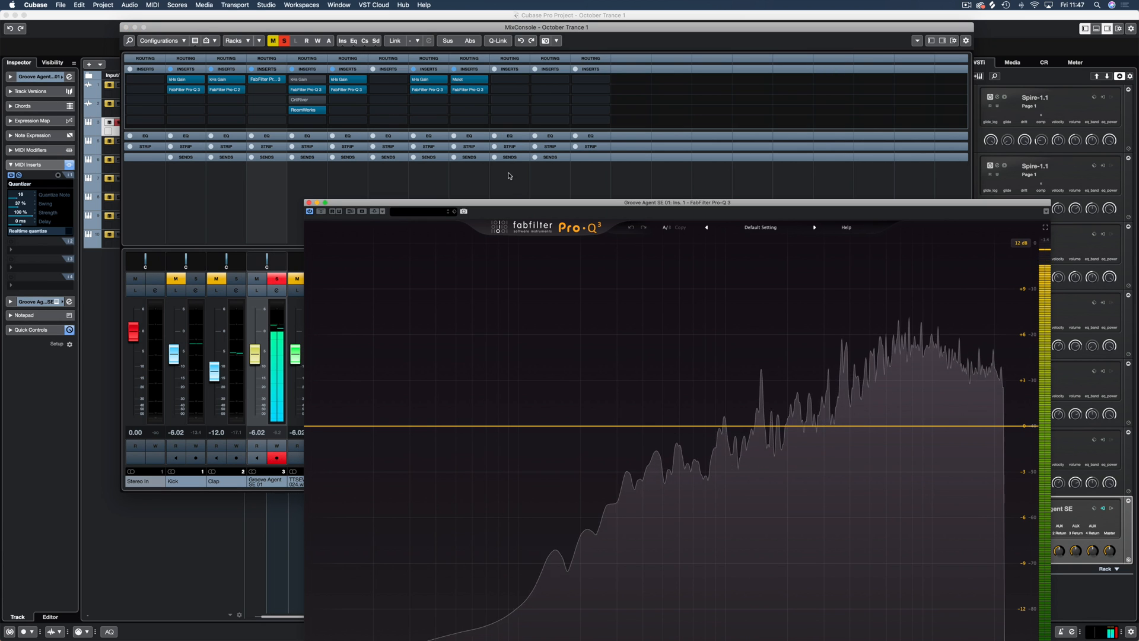
left_click_drag(513, 202, 394, 49)
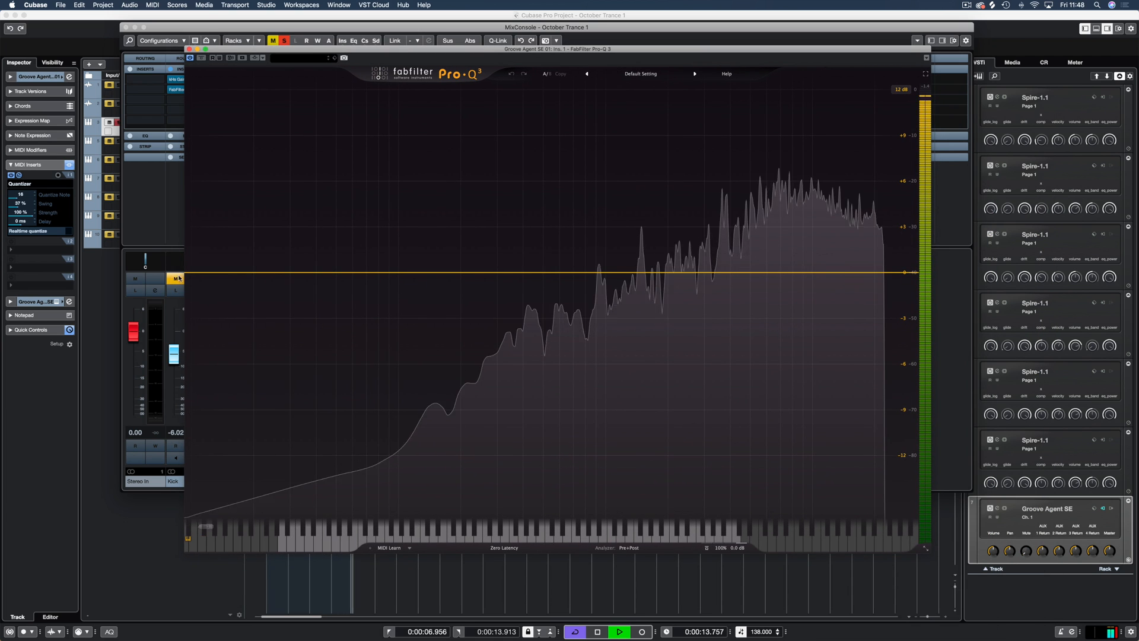
Add a 6 dB/oct low cut at about 1372 Hz in Groove Agent SE 01's Pro-Q 3 and close the plug-in
left_click_drag(197, 272, 561, 275)
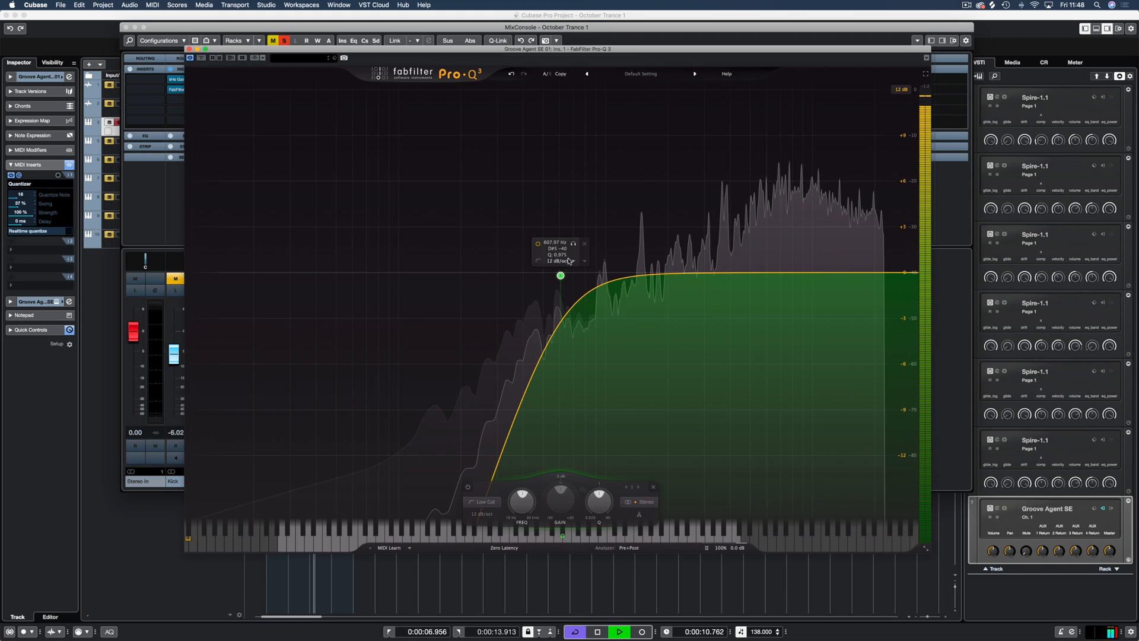
left_click(568, 270)
left_click_drag(561, 273, 634, 273)
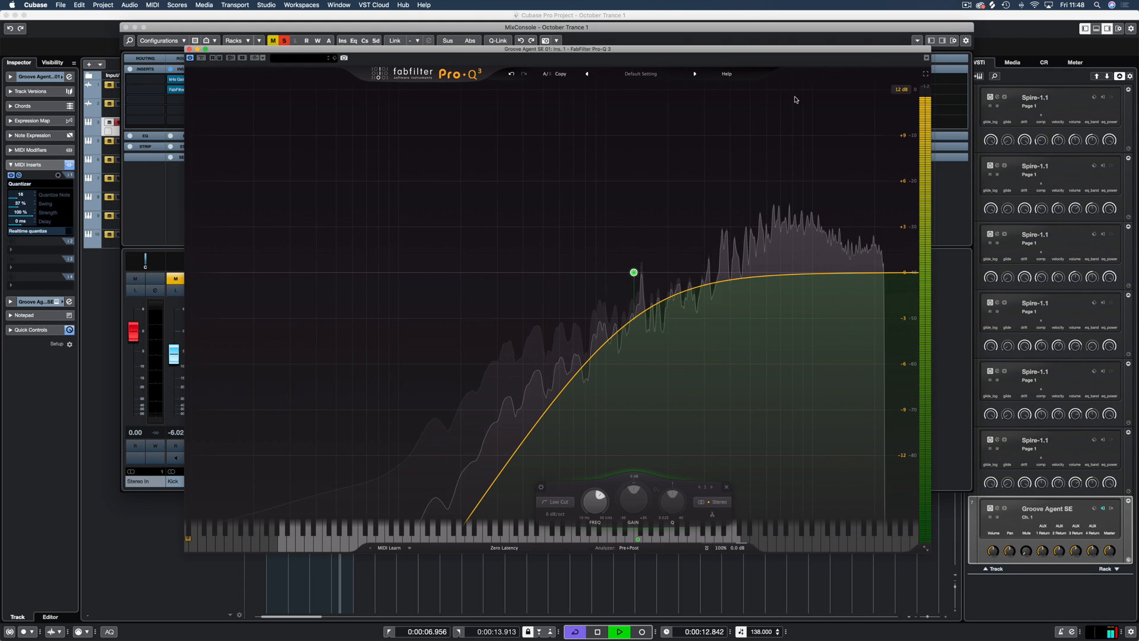
left_click(188, 48)
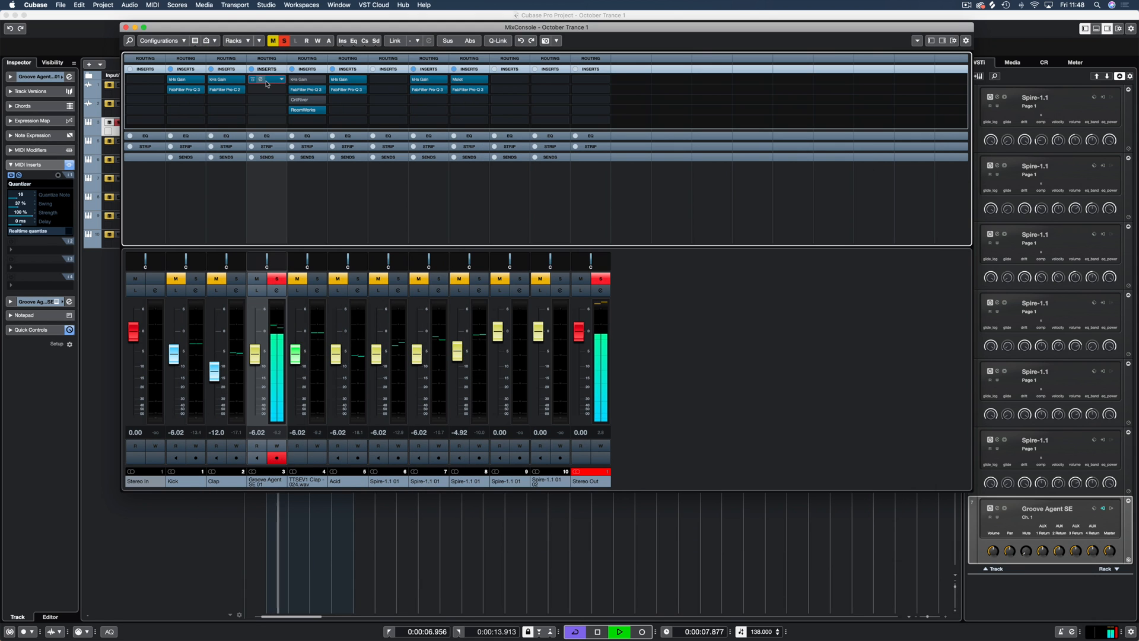
Insert kHs Gain in the first slot of Groove Agent SE 01, ahead of Pro-Q 3
left_click(269, 83)
type("gain")
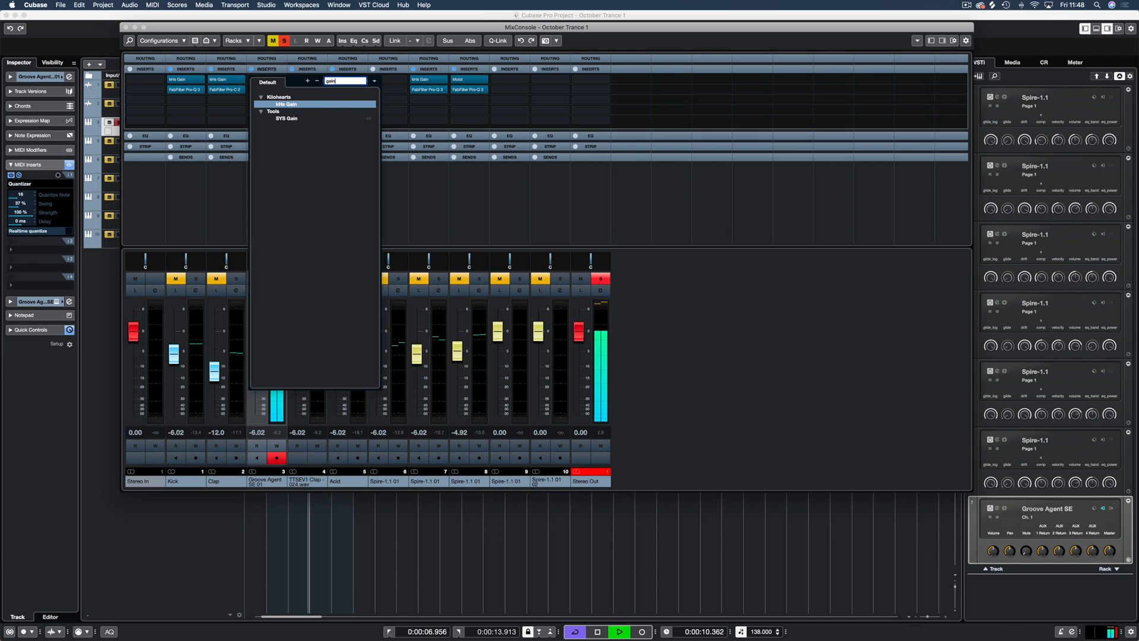
key("Return")
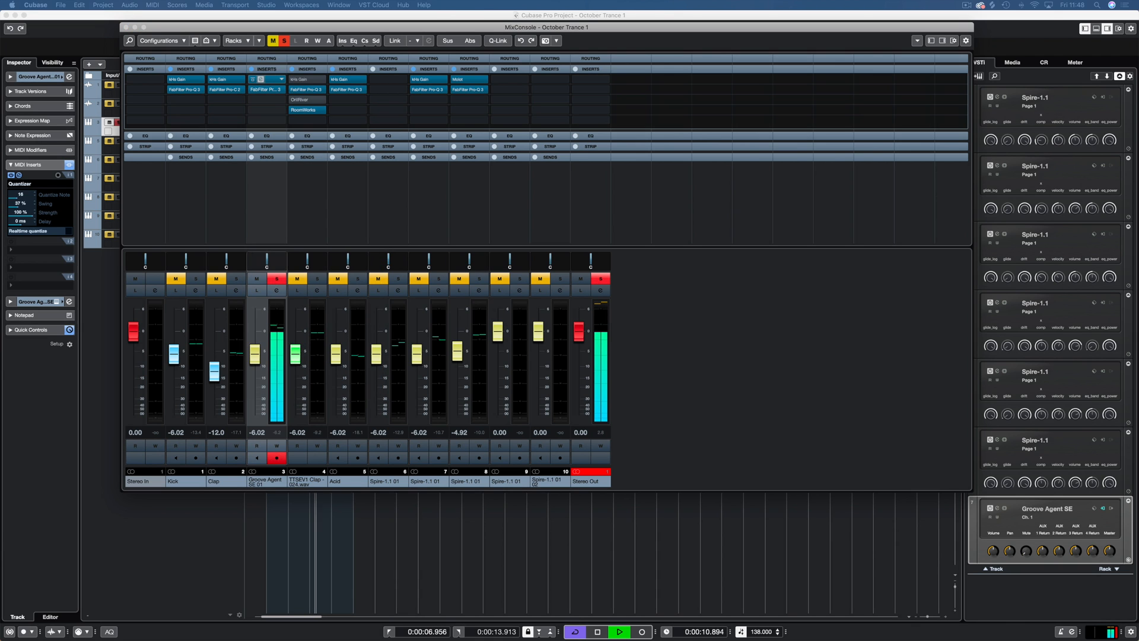
Reopen Groove Agent SE 01's Pro-Q 3, compare the sound with the plug-in bypassed and disable its low-cut band
left_click(260, 91)
left_click(259, 90)
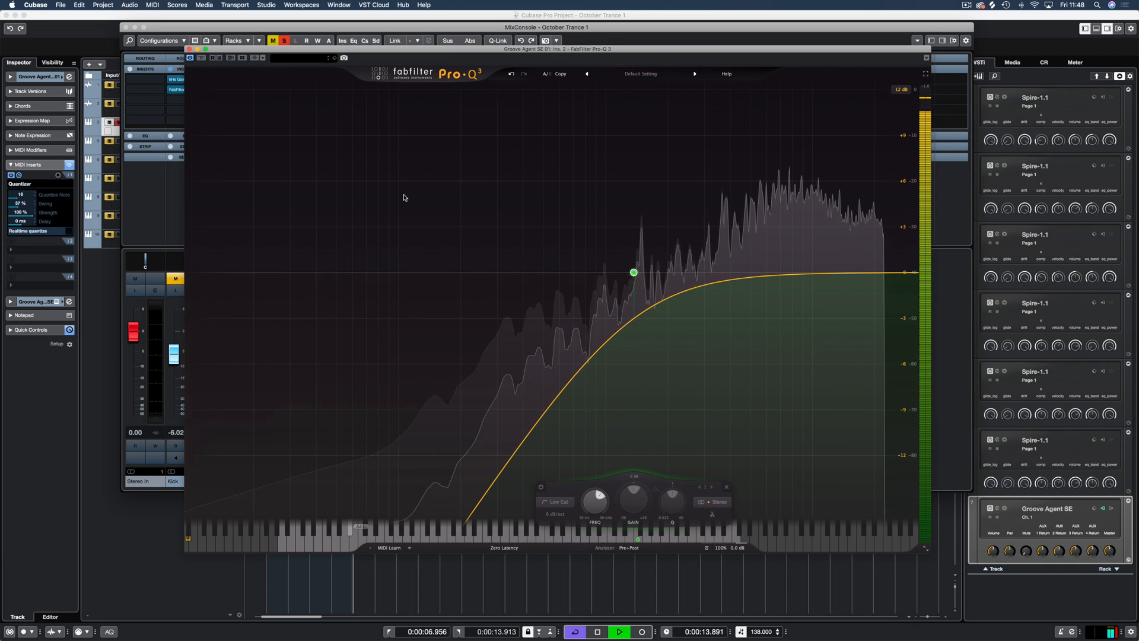
left_click(203, 59)
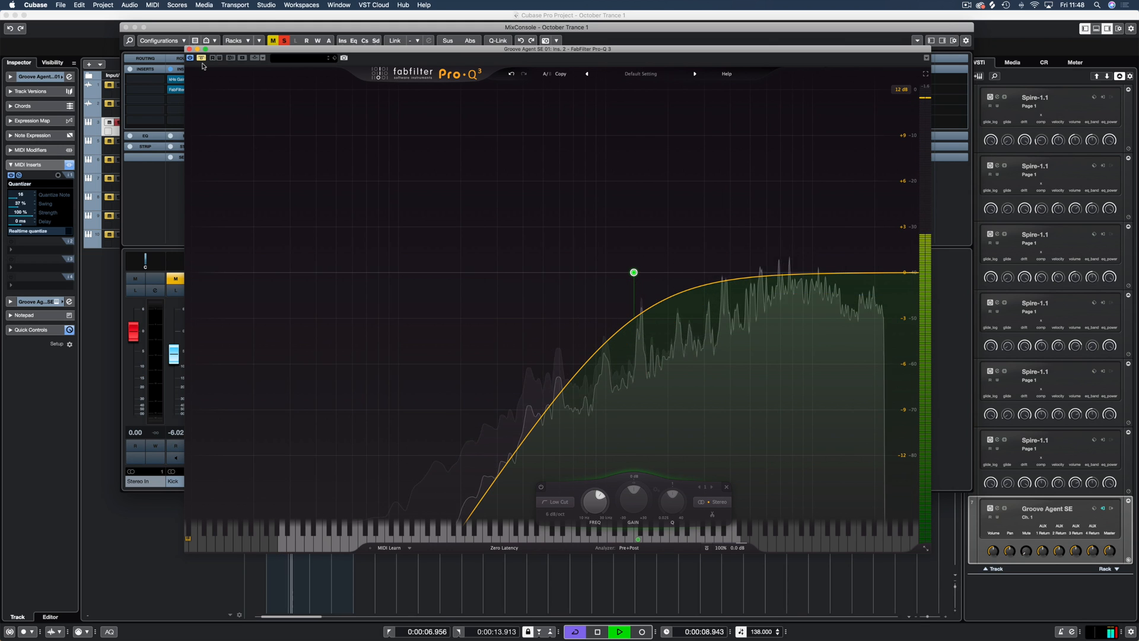
left_click(202, 59)
mouse_move(634, 270)
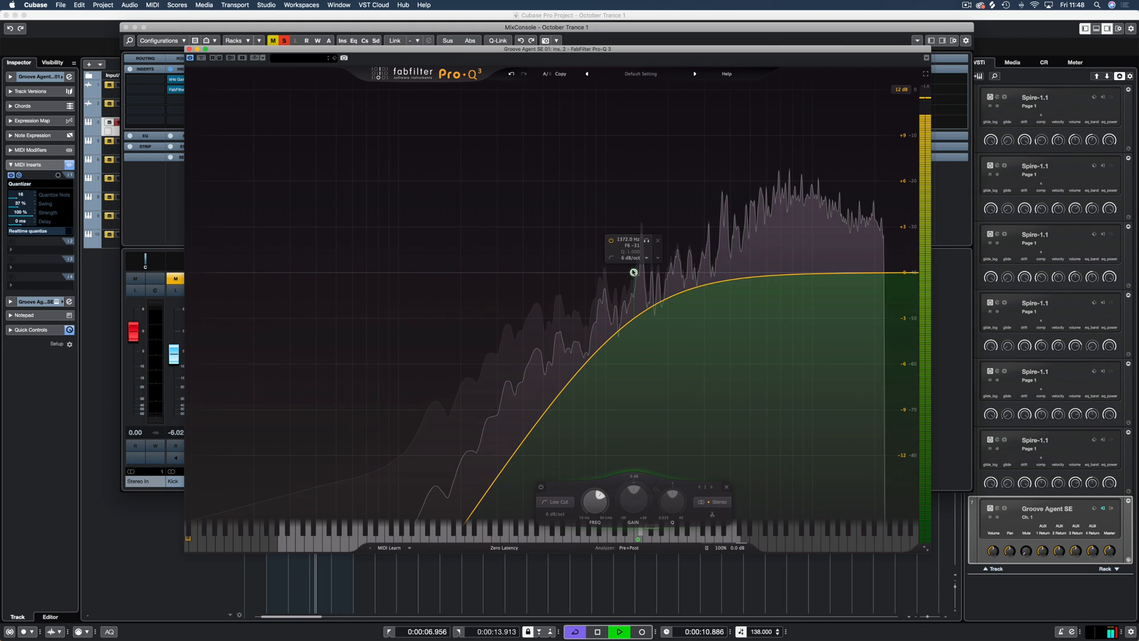
left_click(612, 241)
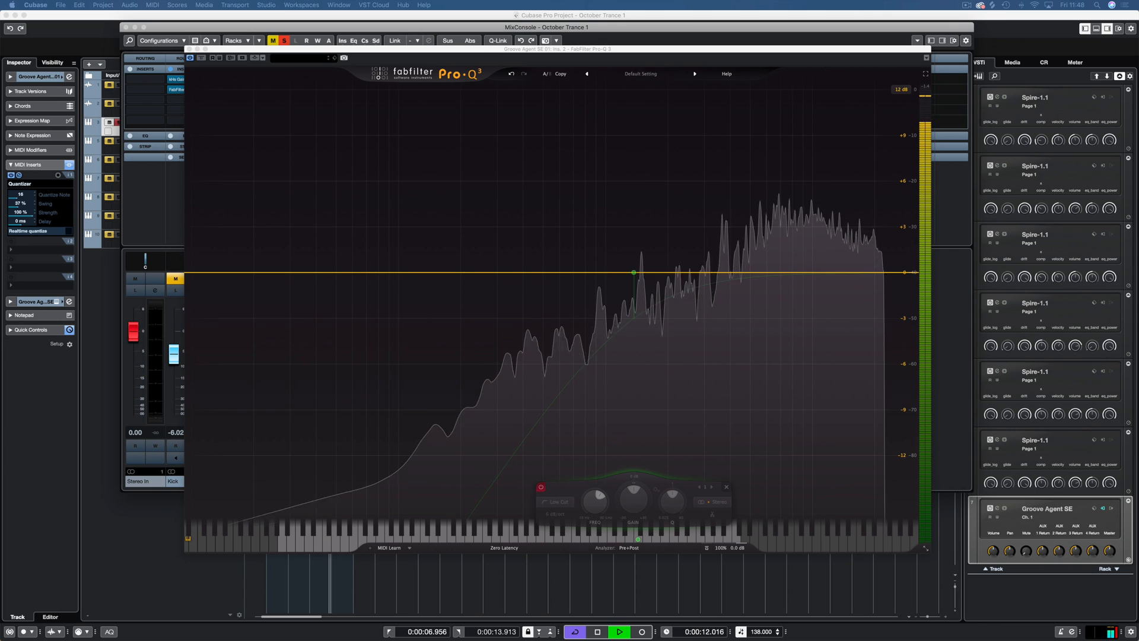
Set kHs Gain on Groove Agent SE 01 to -4.79 dB while checking Pro-Q 3's peak meter, and close both plug-ins
left_click(936, 87)
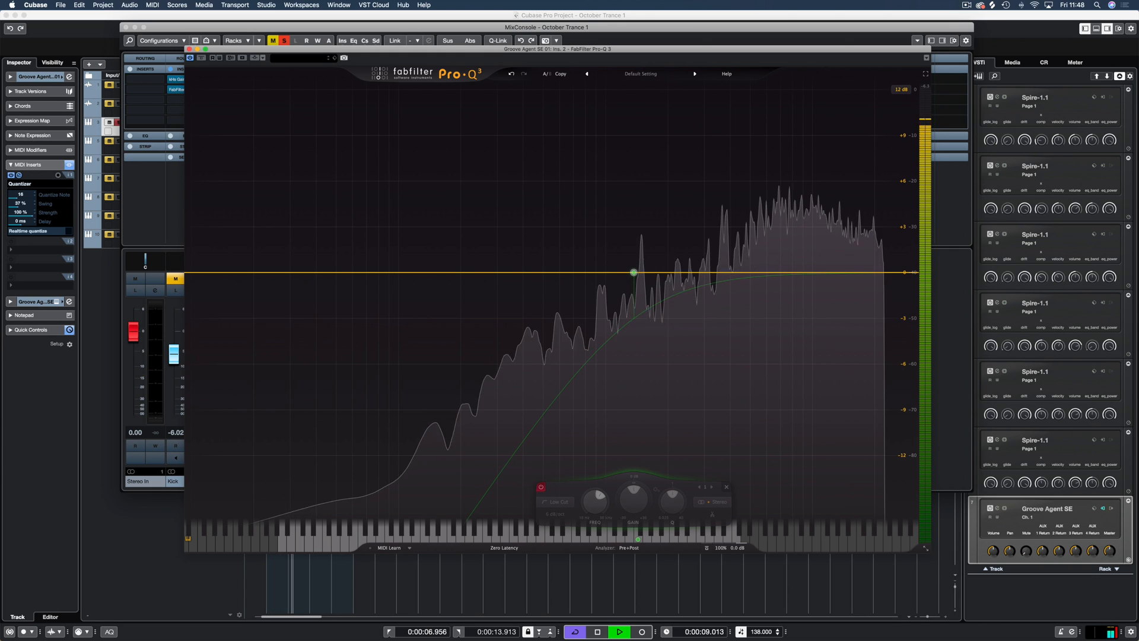
left_click_drag(790, 120, 590, 144)
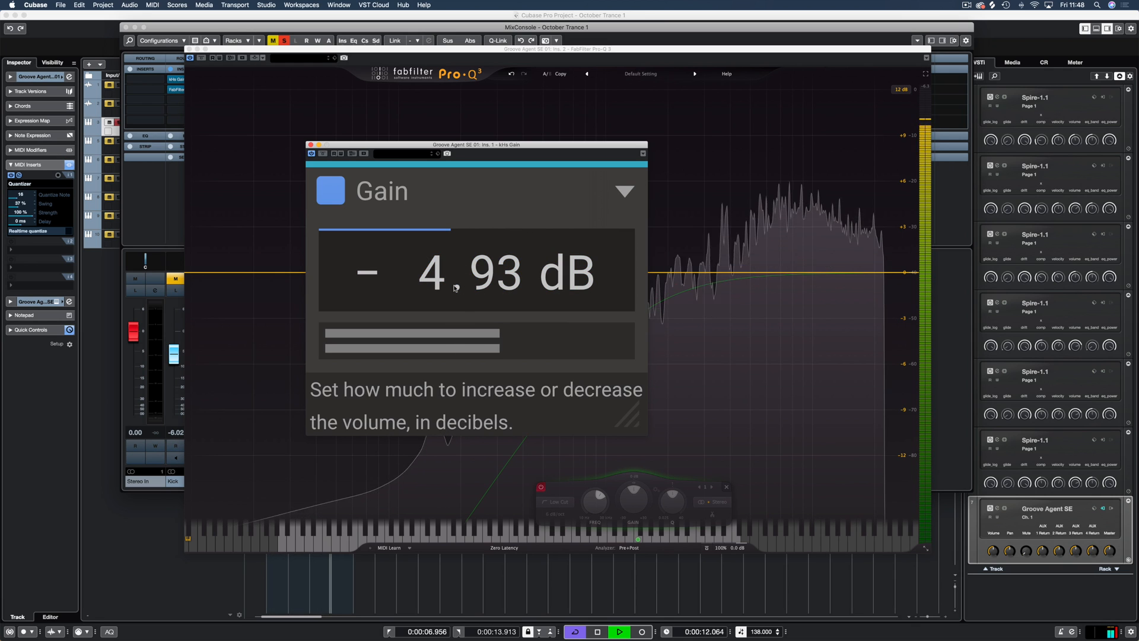
left_click_drag(452, 287, 453, 283)
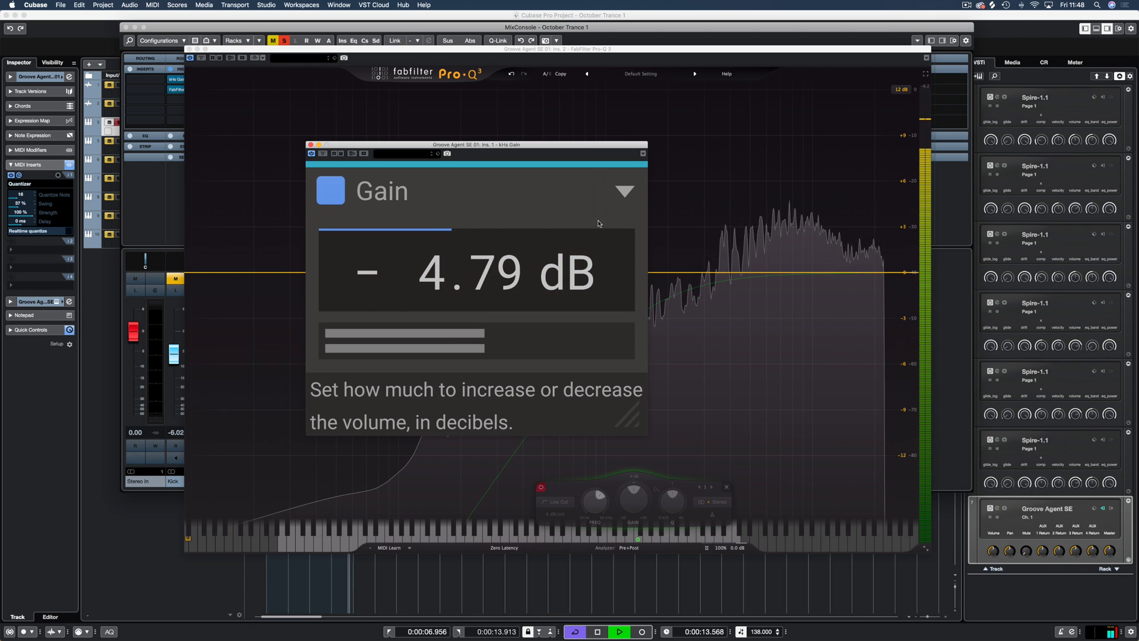
left_click(926, 93)
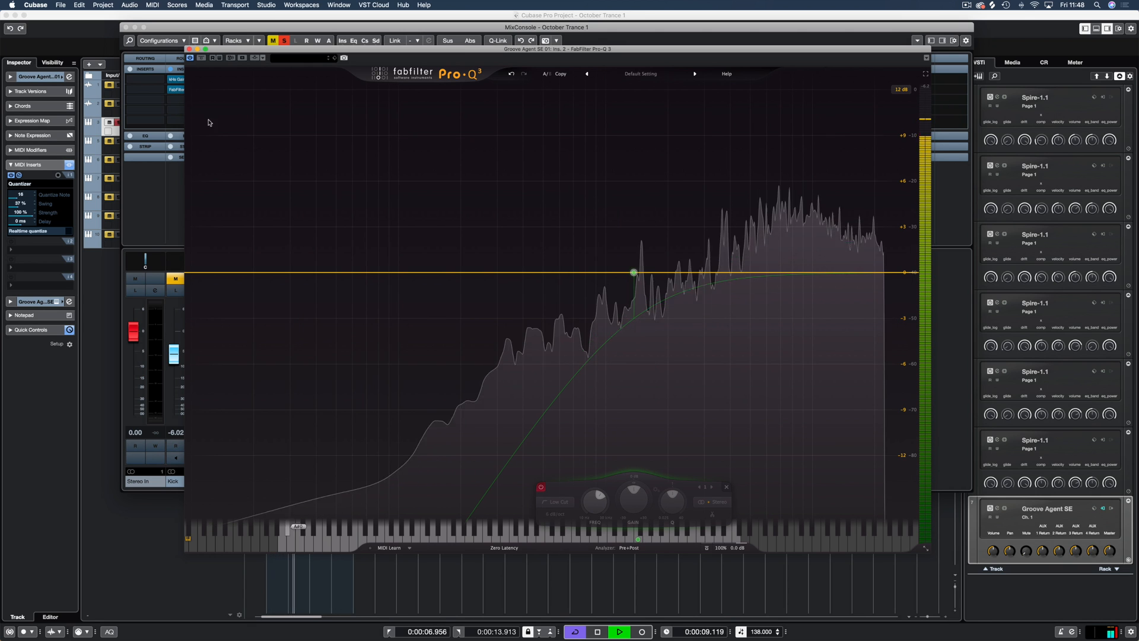
left_click(189, 49)
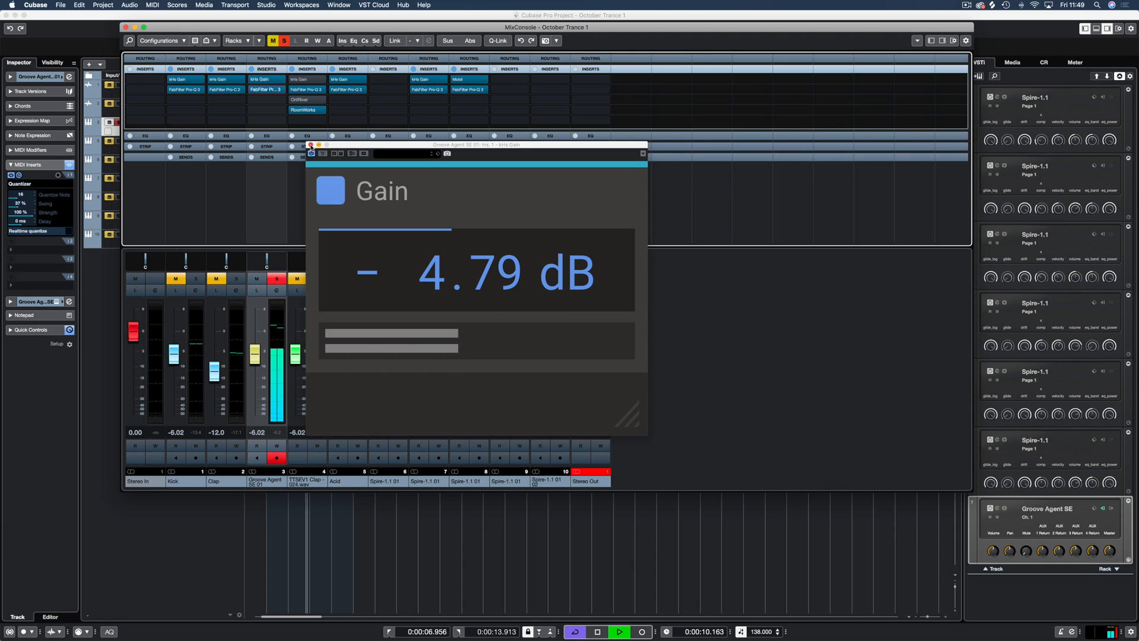
left_click(311, 144)
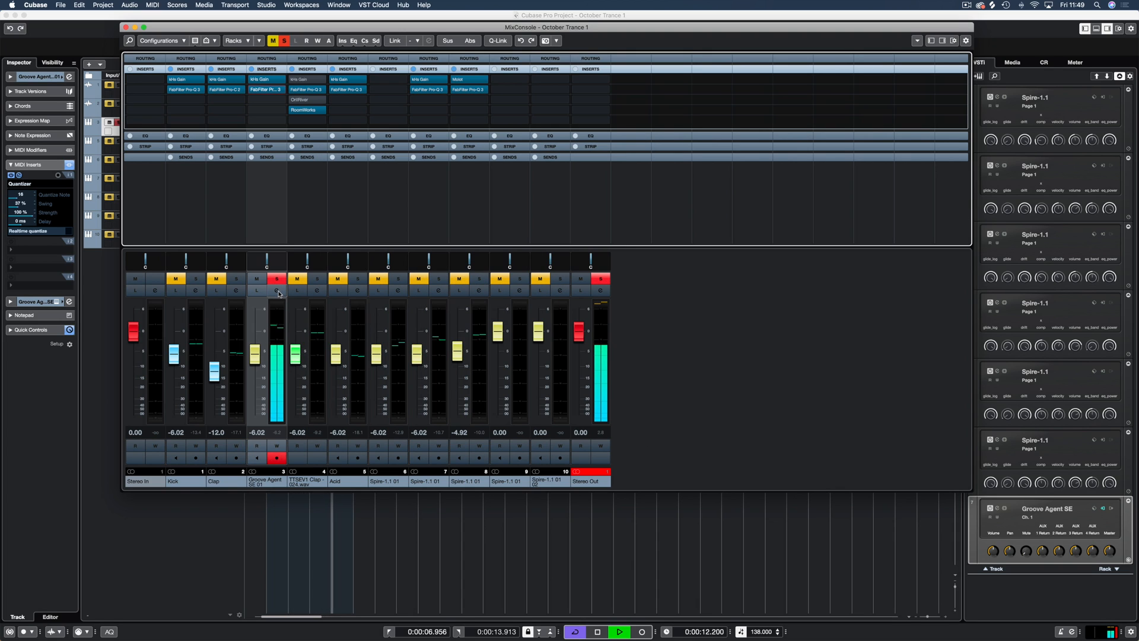
Restart playback, re-enable the low-cut band in Groove Agent SE 01's Pro-Q 3, close the plug-in and unsolo the channel
key("space")
left_click(261, 90)
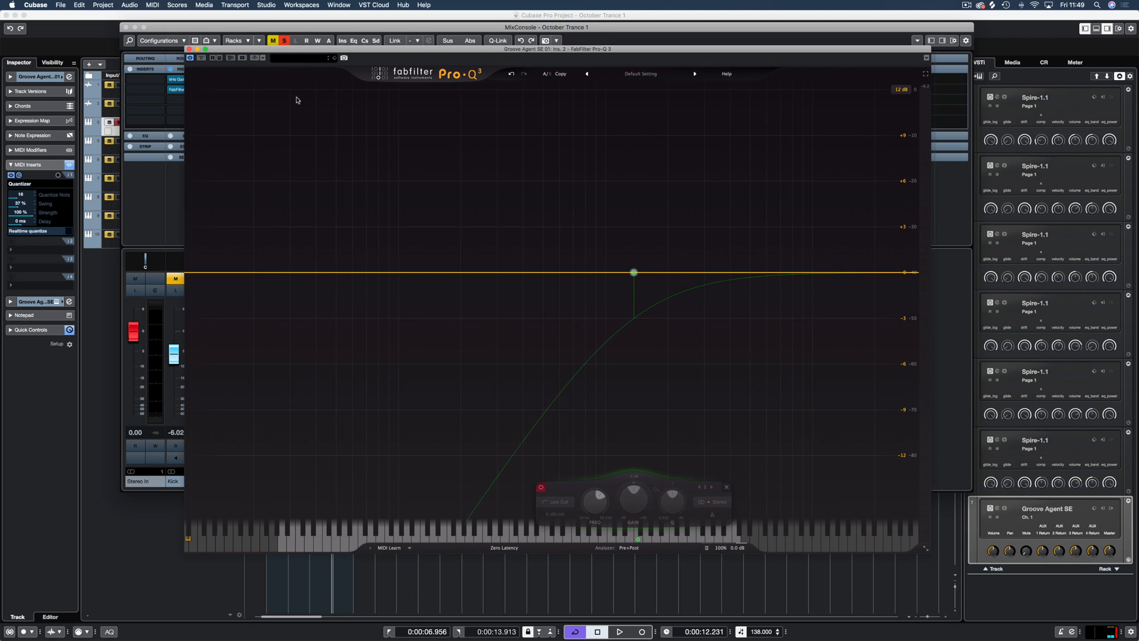
key("space")
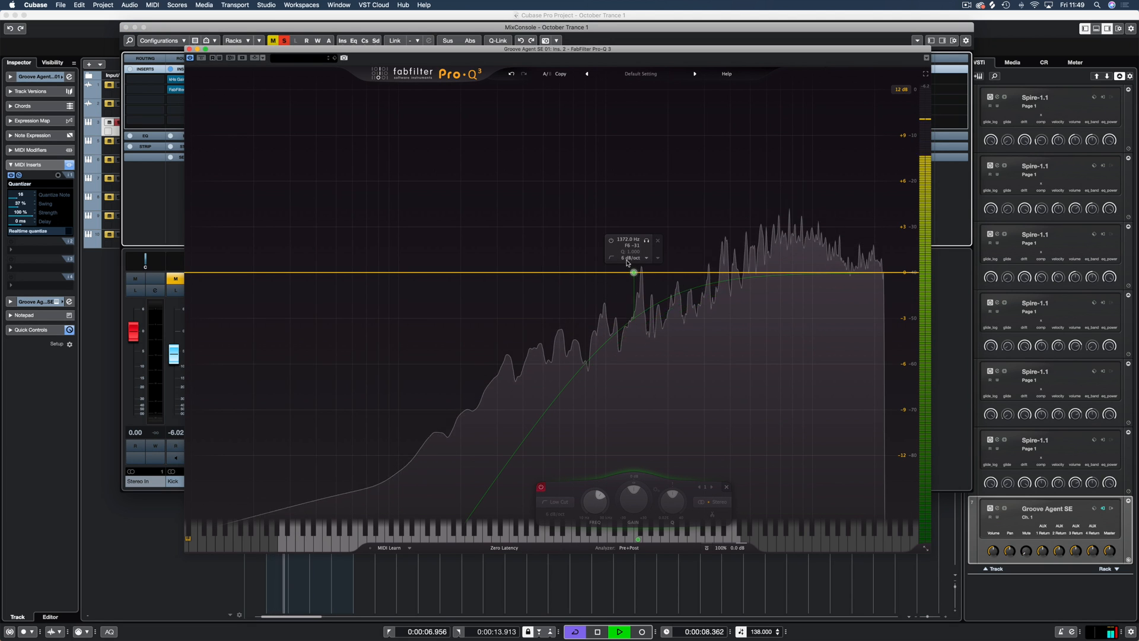
left_click(610, 242)
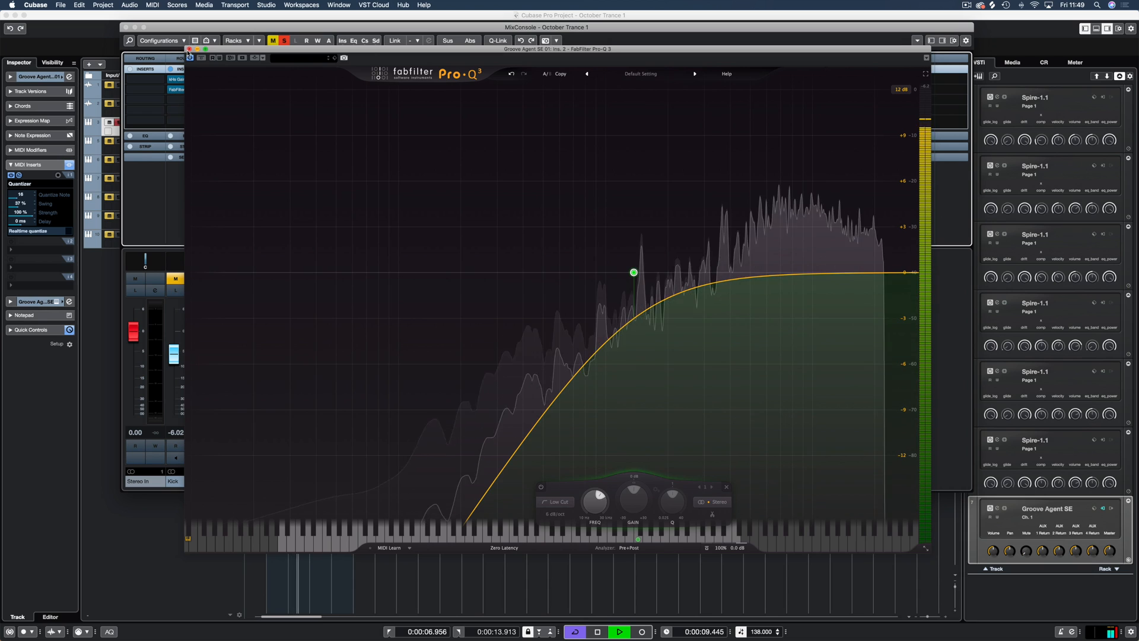
left_click(190, 49)
left_click(275, 278)
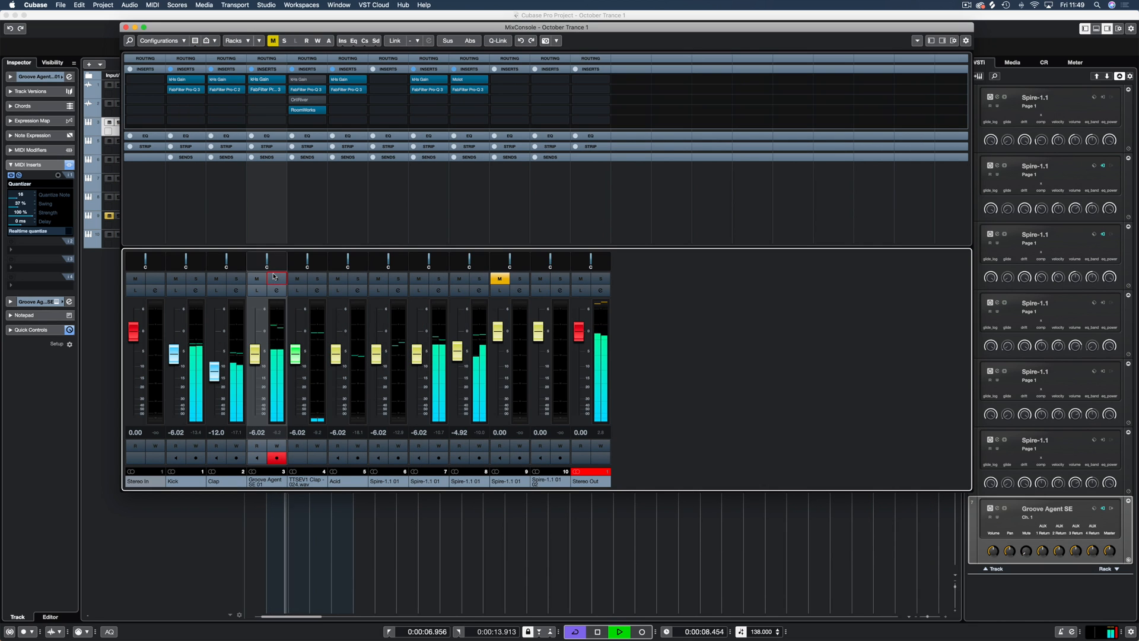
Change the low cut in Groove Agent SE 01's Pro-Q 3 to about 663.5 Hz with a 12 dB/oct slope
left_click(261, 91)
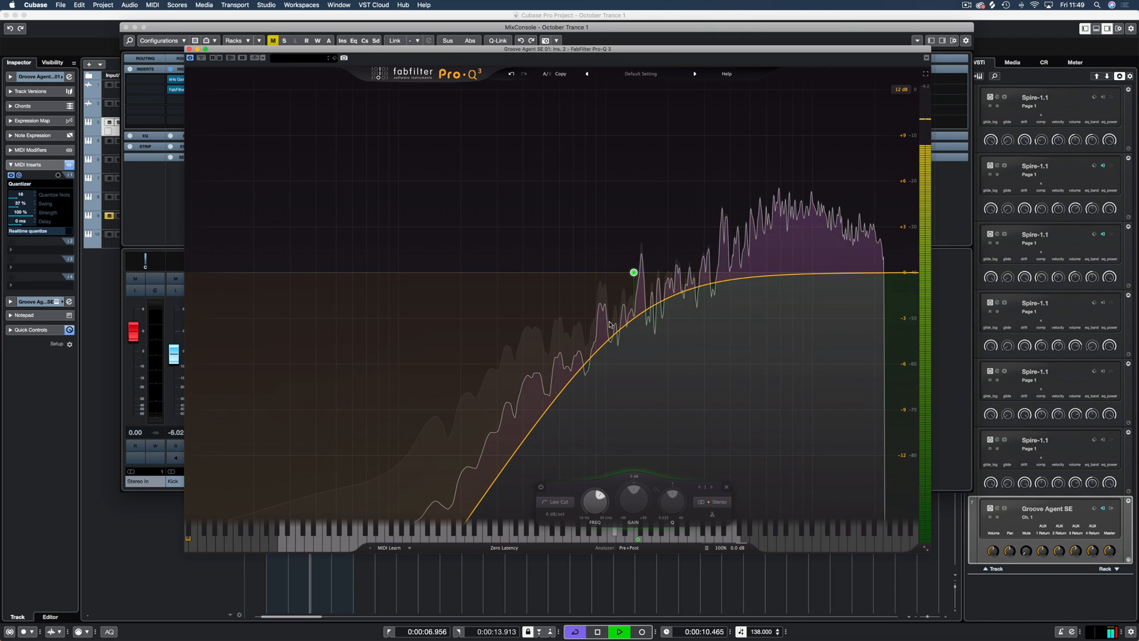
left_click_drag(622, 274, 568, 274)
scroll(582, 274, "up", 2)
scroll(582, 274, "down", 1)
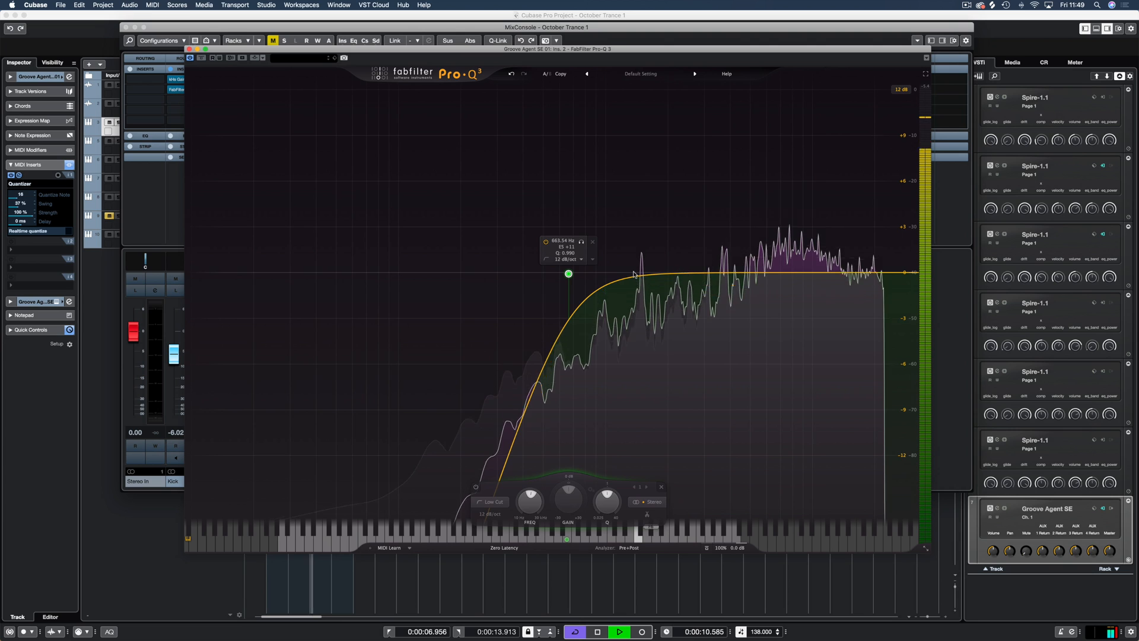
mouse_move(635, 272)
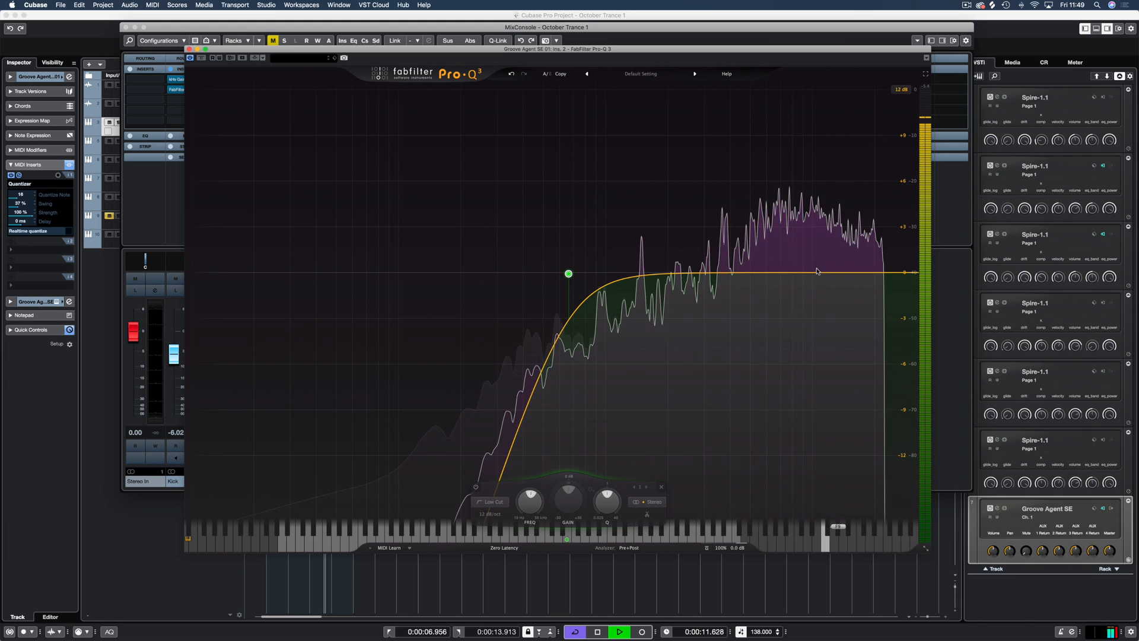
Add a bell of about +1.21 dB near 7814 Hz with a downward dynamic range, stop playback and close Pro-Q 3
left_click_drag(789, 273, 789, 255)
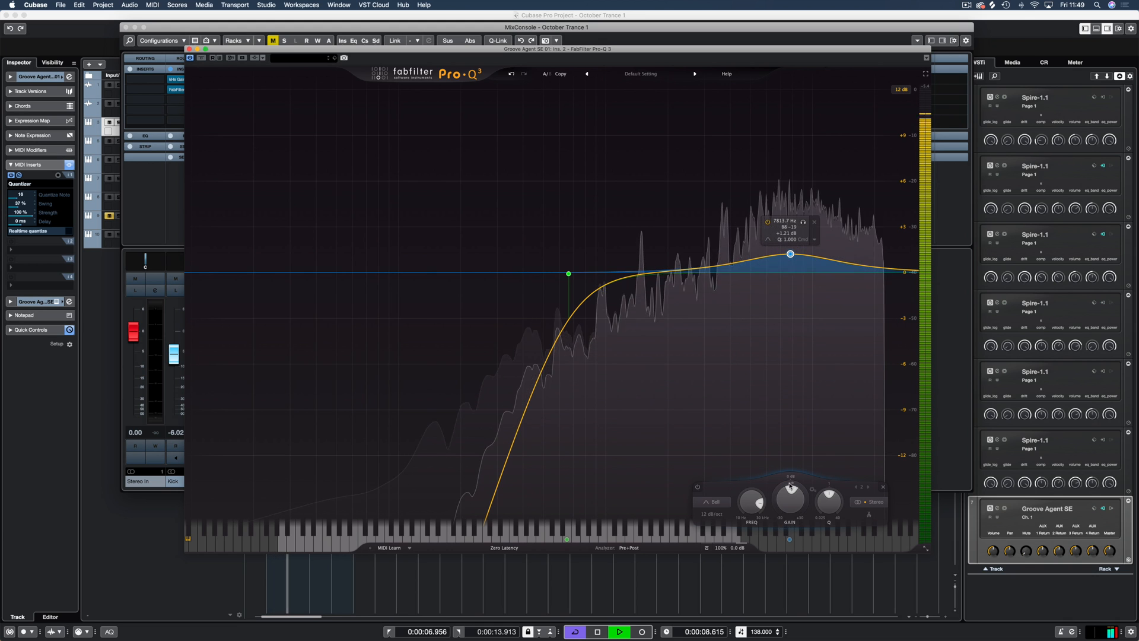
mouse_move(772, 504)
left_mouse_down()
mouse_move(765, 523)
mouse_move(768, 511)
left_mouse_up()
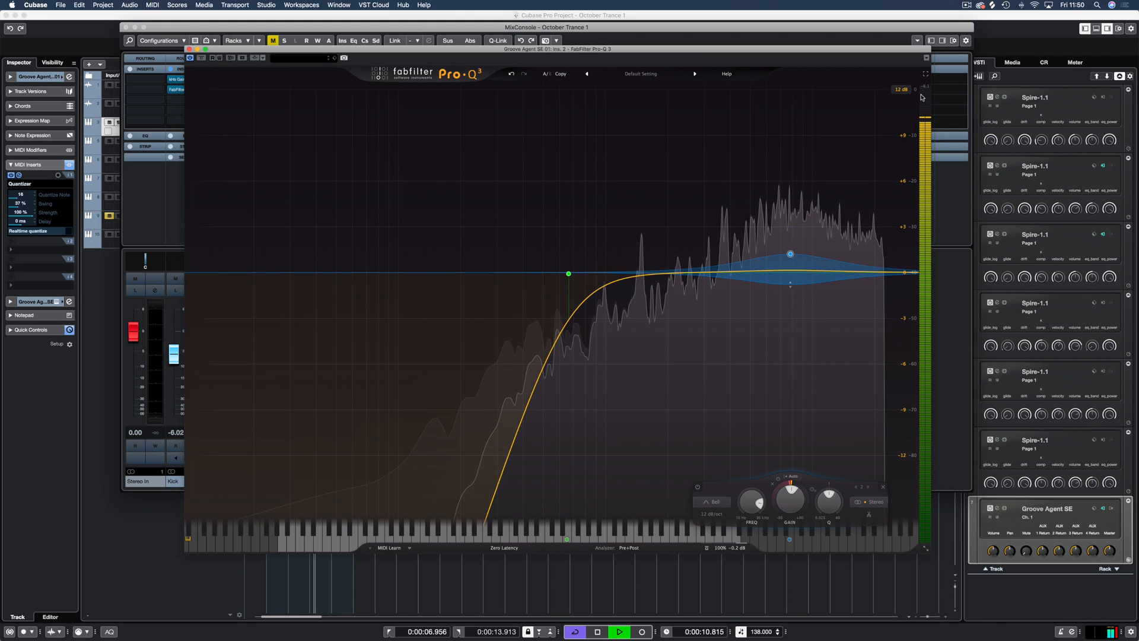
mouse_move(716, 552)
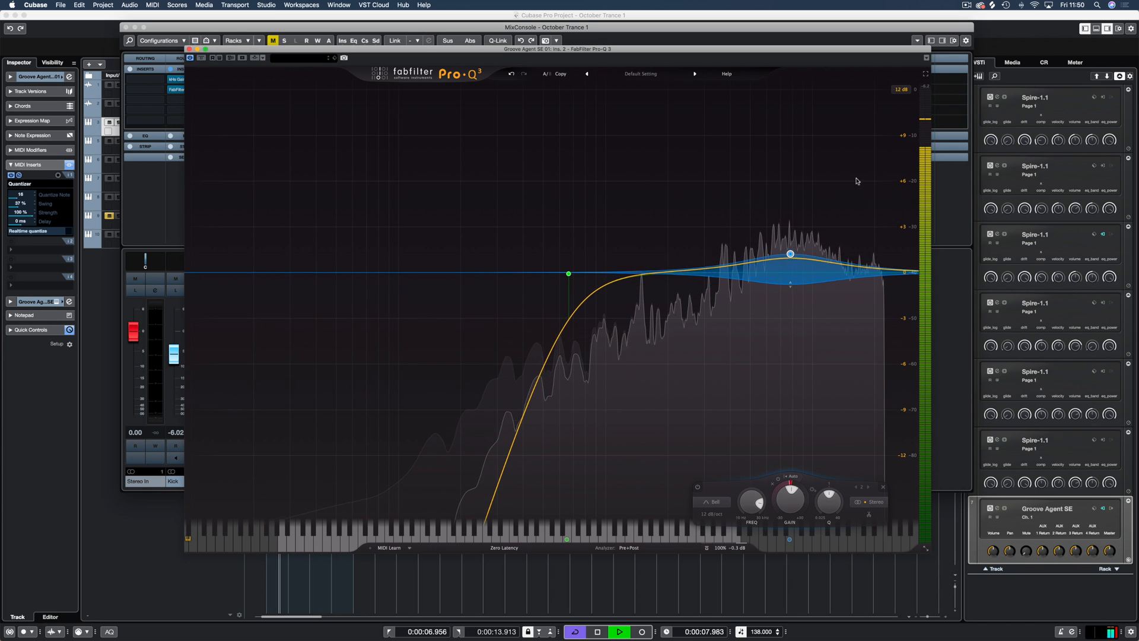
key("space")
left_click(189, 49)
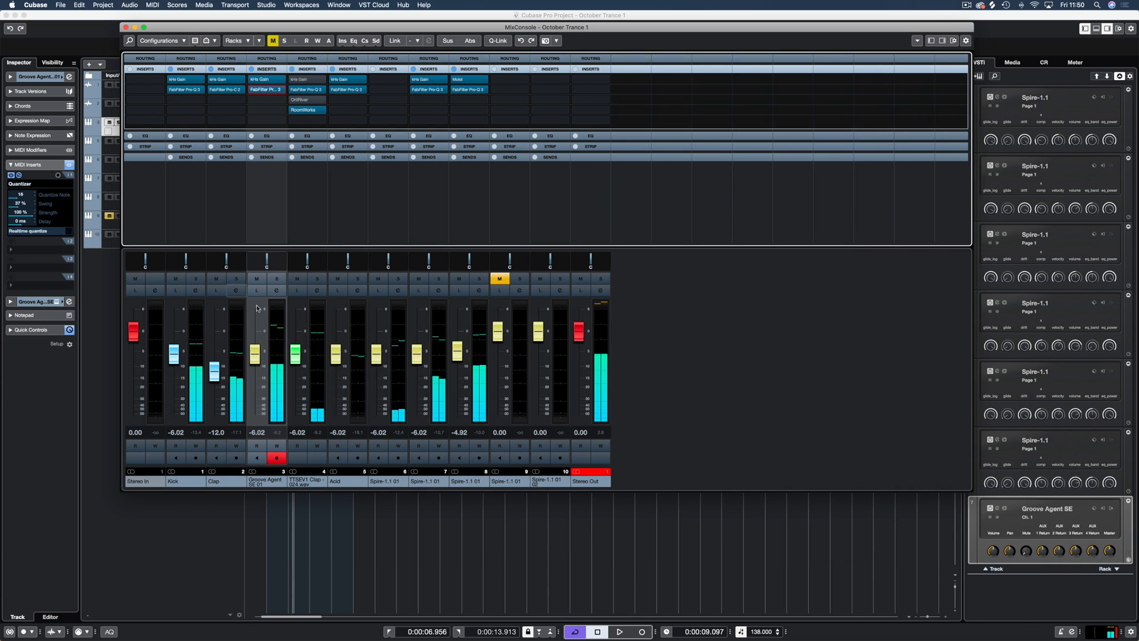
Play the TTSEV1 Clap channel in solo, switch the solo to Groove Agent SE 01 and stop playback
left_click(316, 280)
key("space")
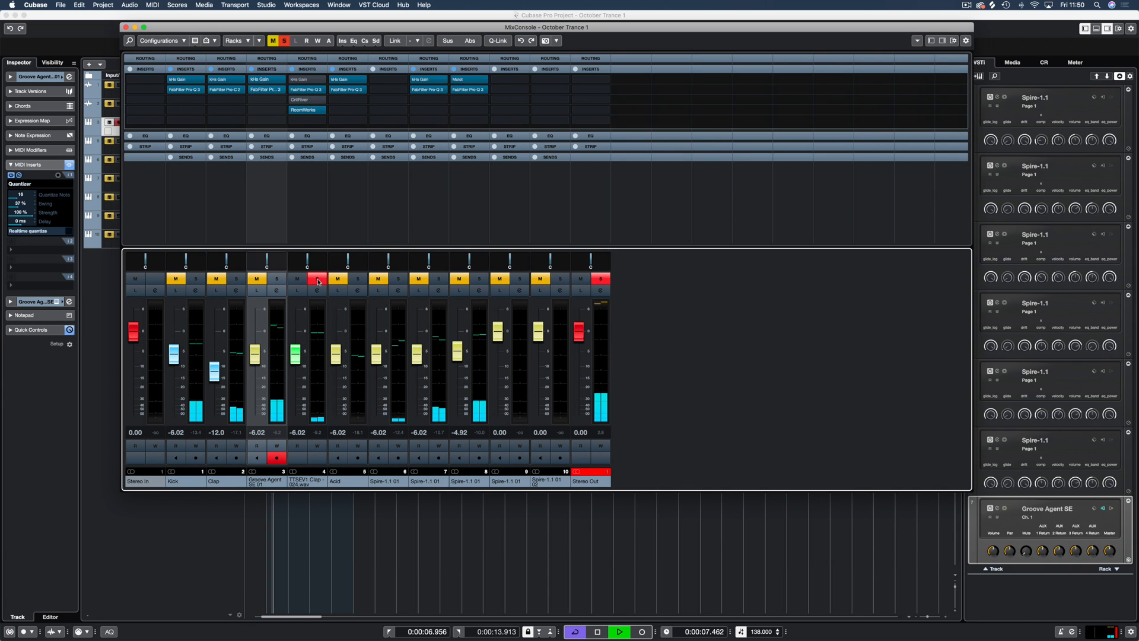
left_click(277, 279)
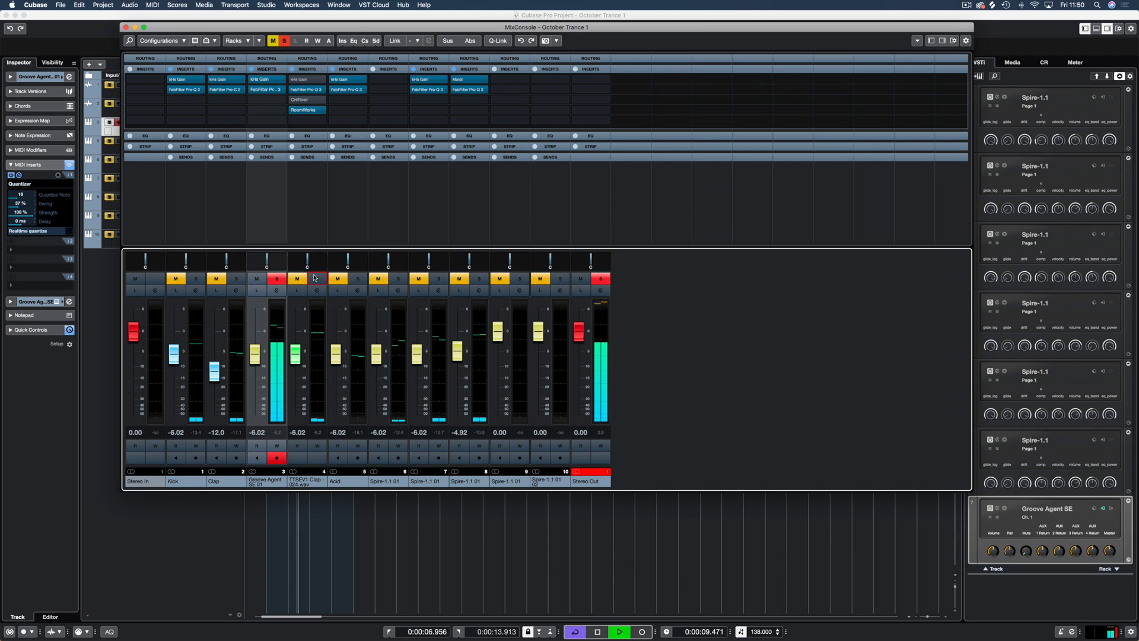
key("space")
Insert the Molot compressor in Groove Agent SE 01's third insert slot and switch its labels to English
left_click(267, 99)
type("molot")
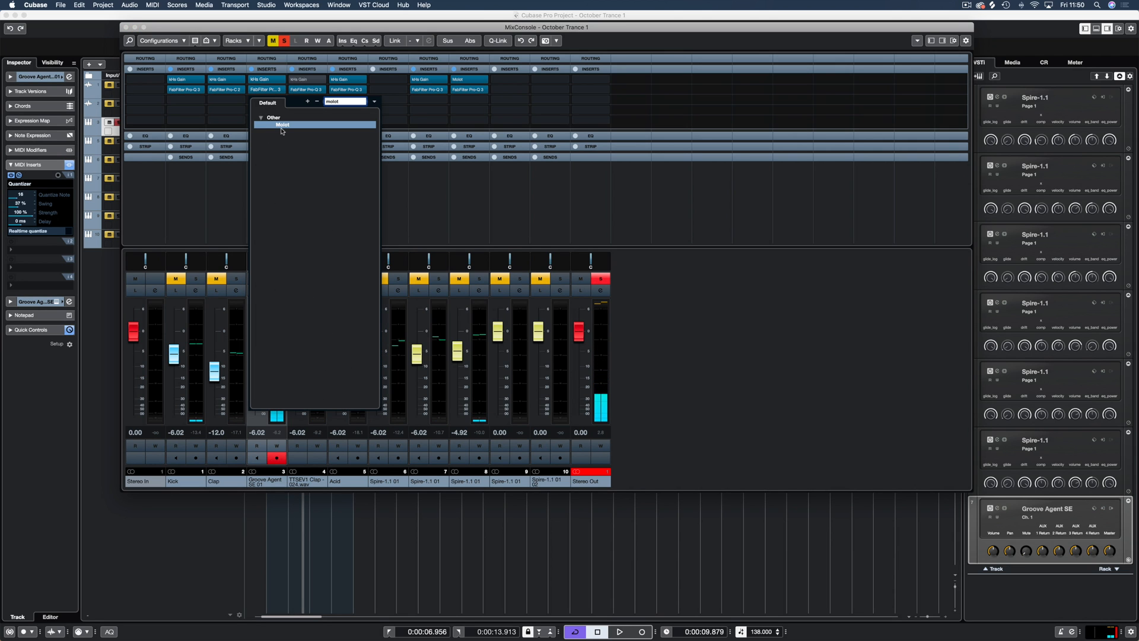
left_click(282, 126)
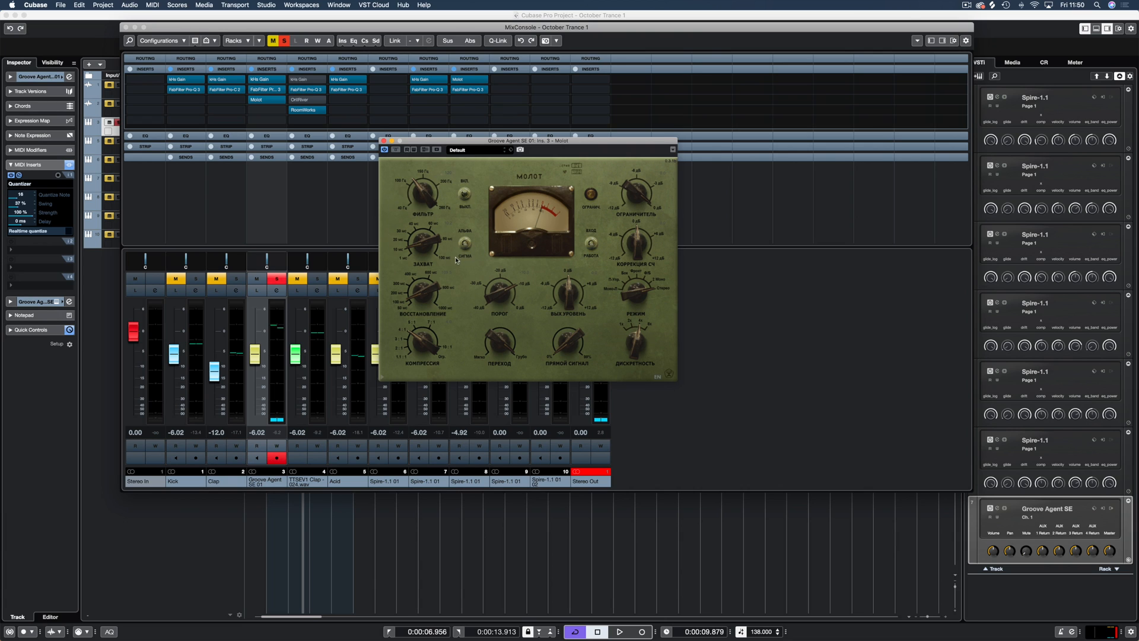
left_click(661, 378)
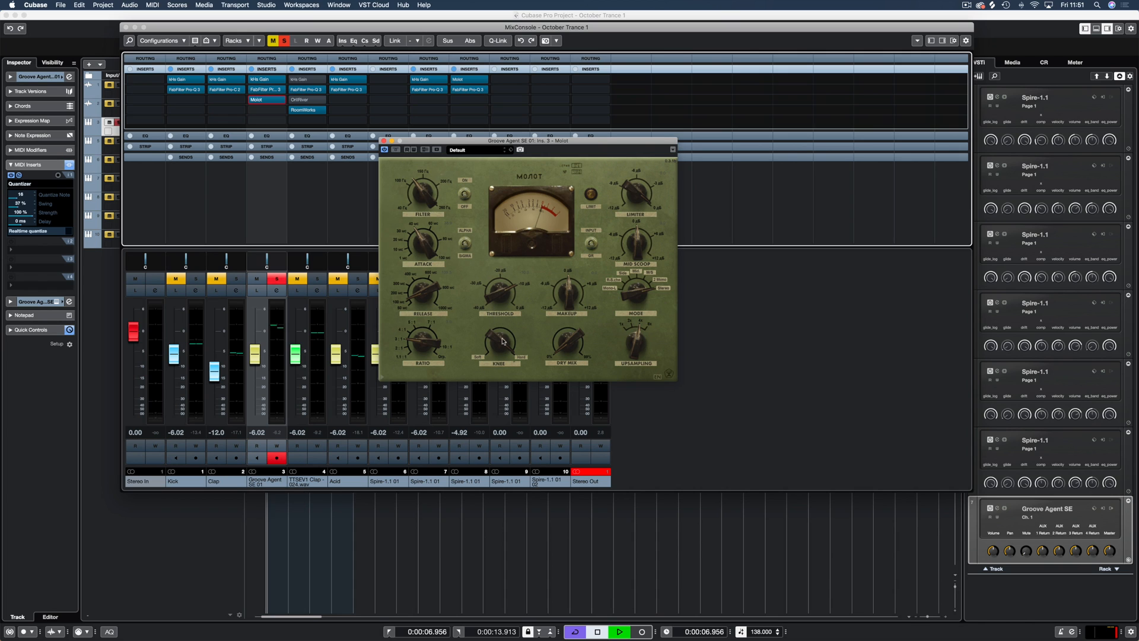
Adjust Molot's threshold and mid scoop during playback, reset the channel's peak reading, and briefly compare it with the full mix
key("space")
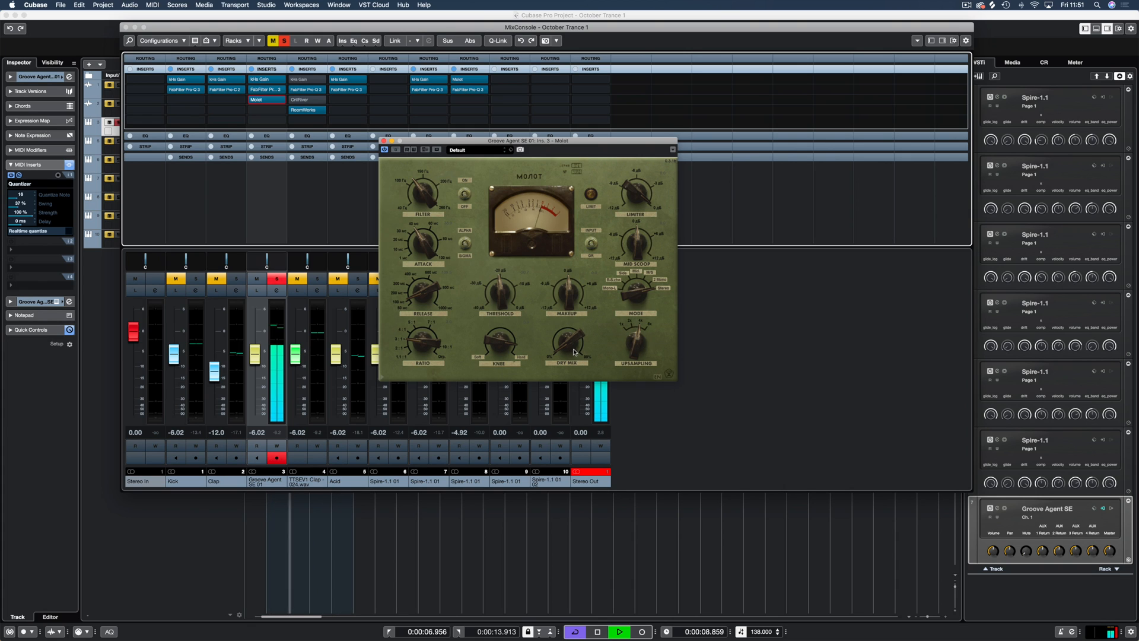
left_click_drag(643, 233, 644, 238)
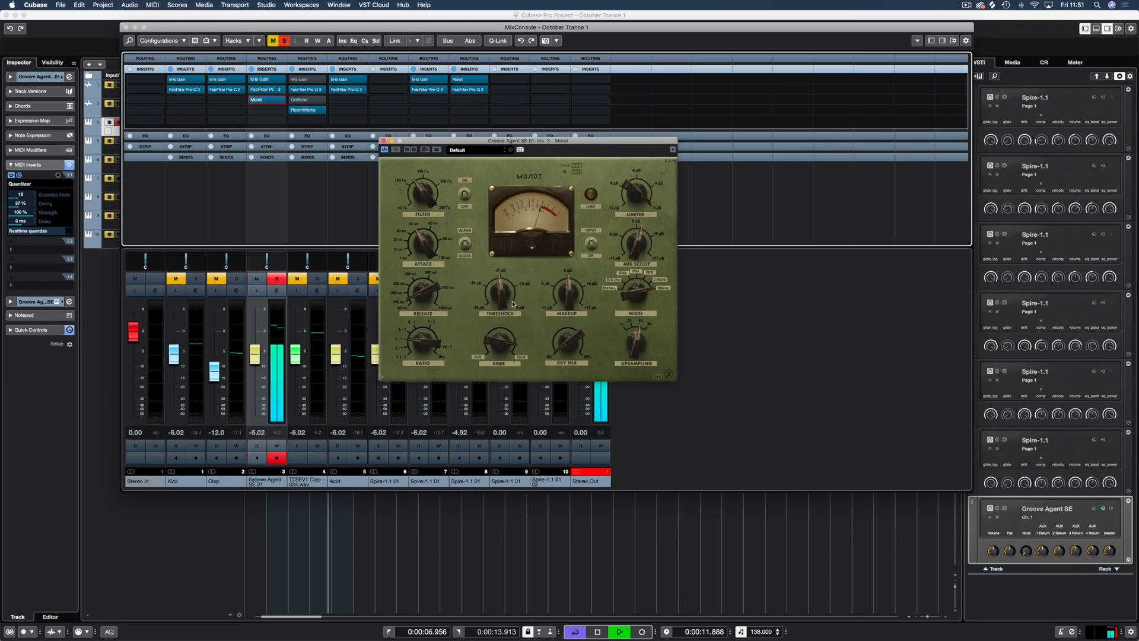
left_click(276, 438)
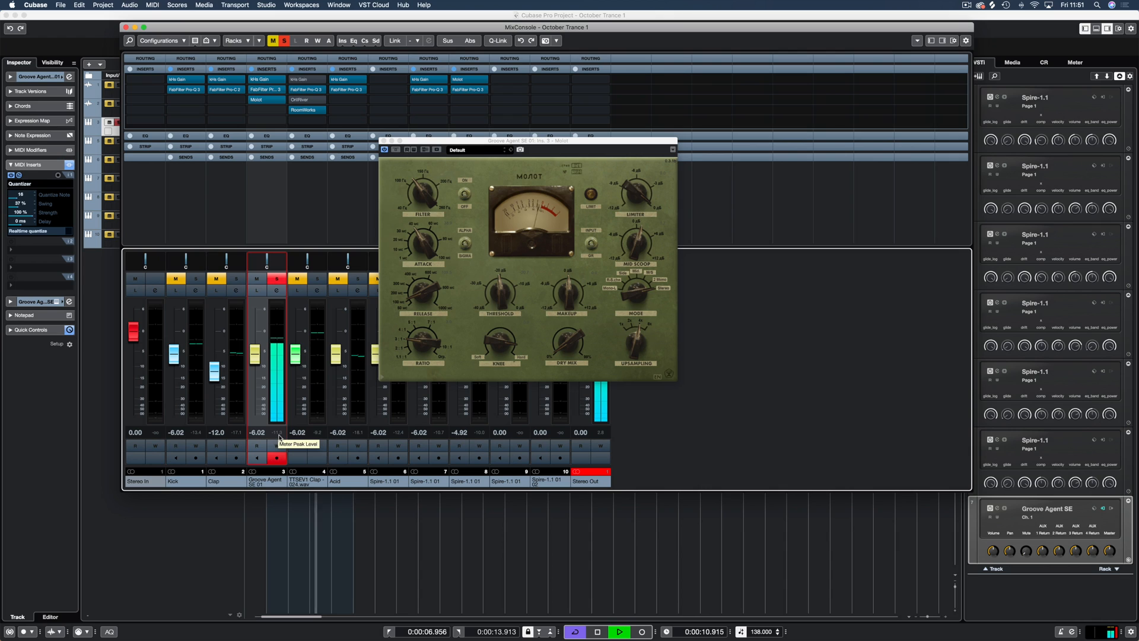
left_click(276, 279)
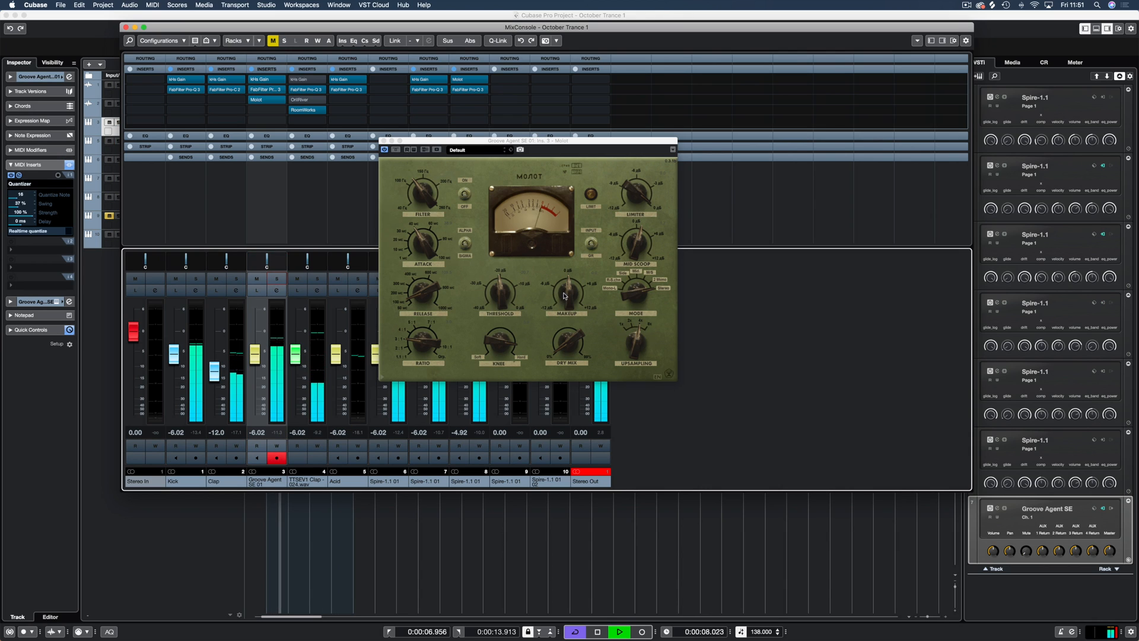
left_click(277, 279)
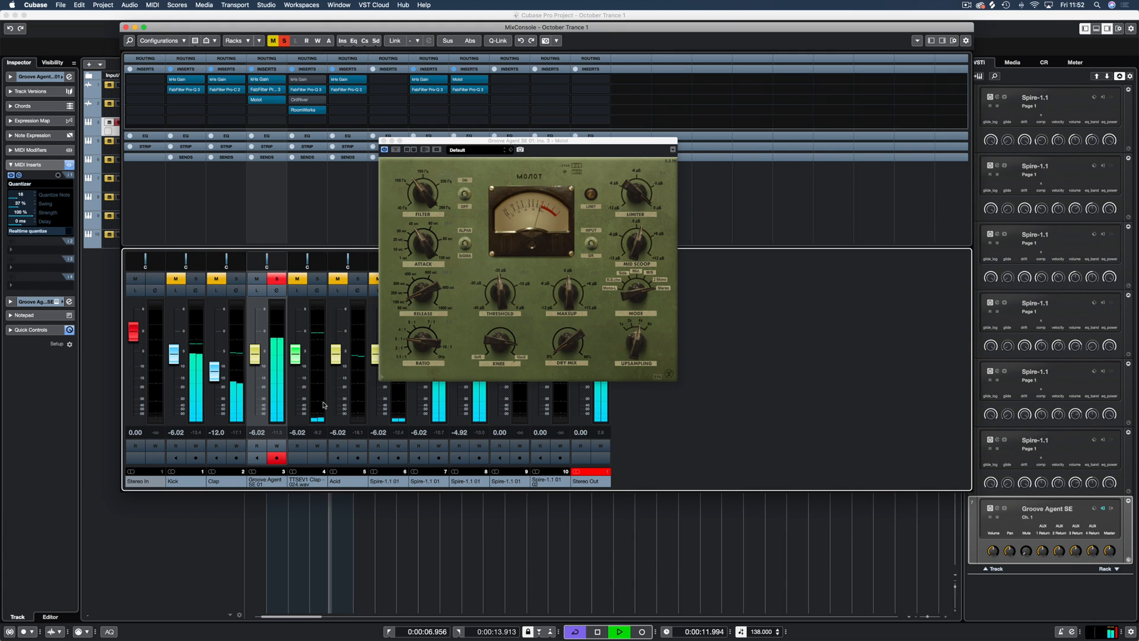
Fine-tune Molot's makeup gain against the full mix, reset Groove Agent SE 01's peak reading and solo the channel again
left_click(571, 297)
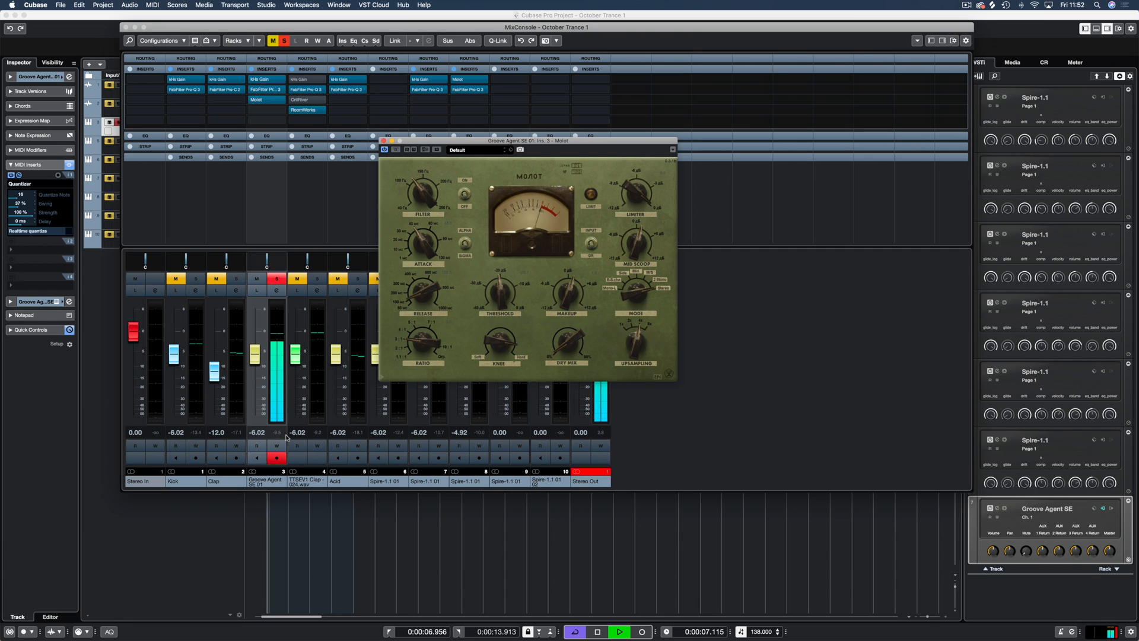
left_click(276, 279)
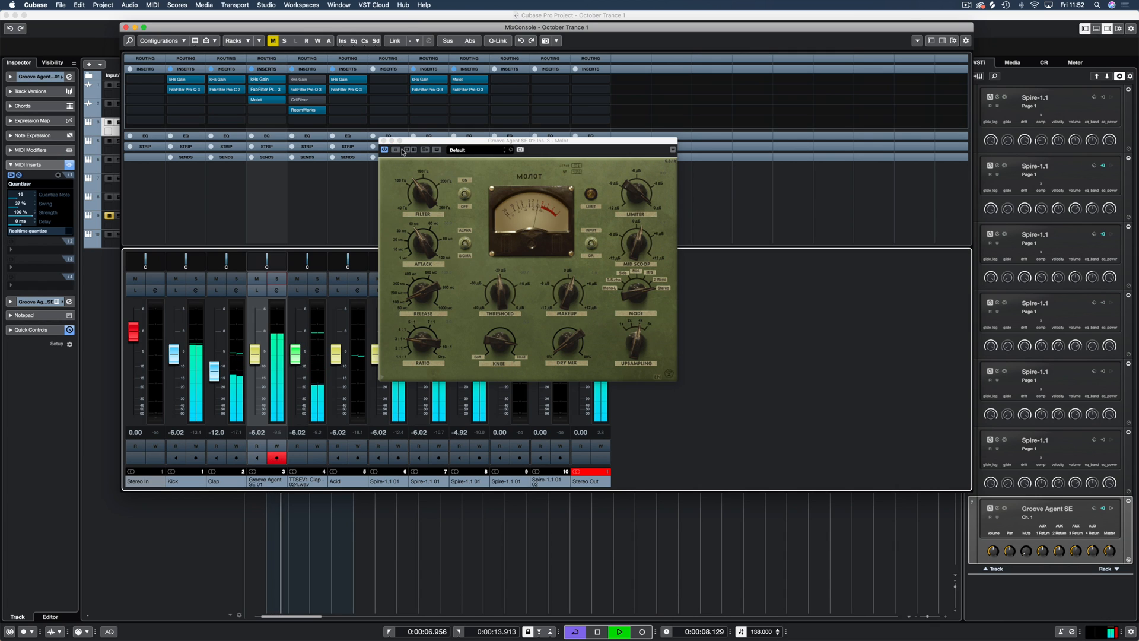
left_click(569, 292)
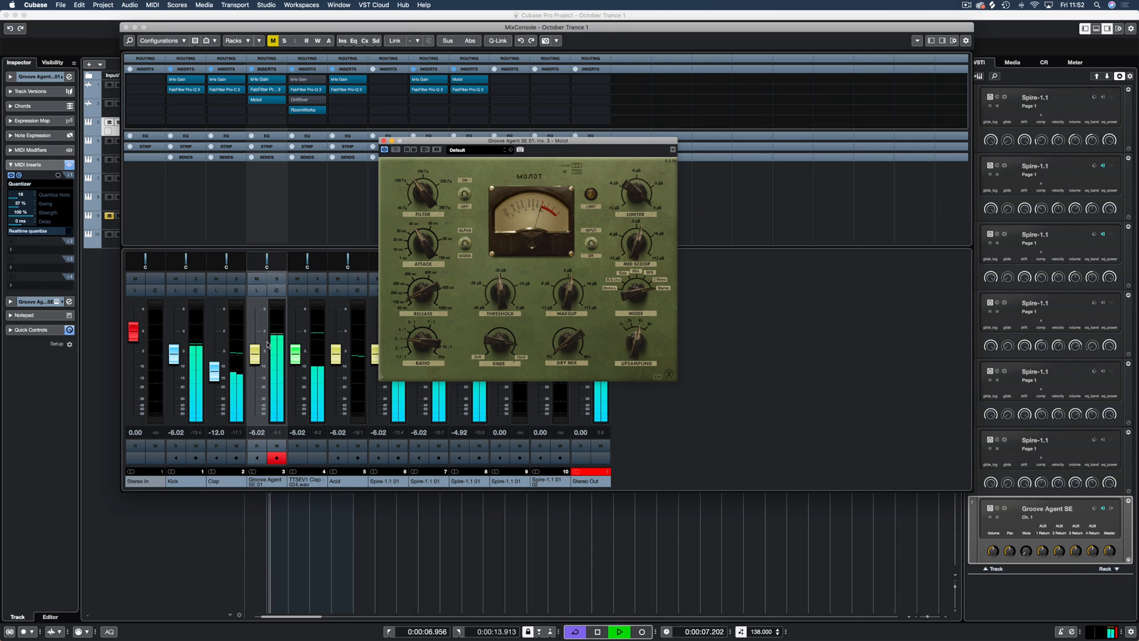
left_click(276, 433)
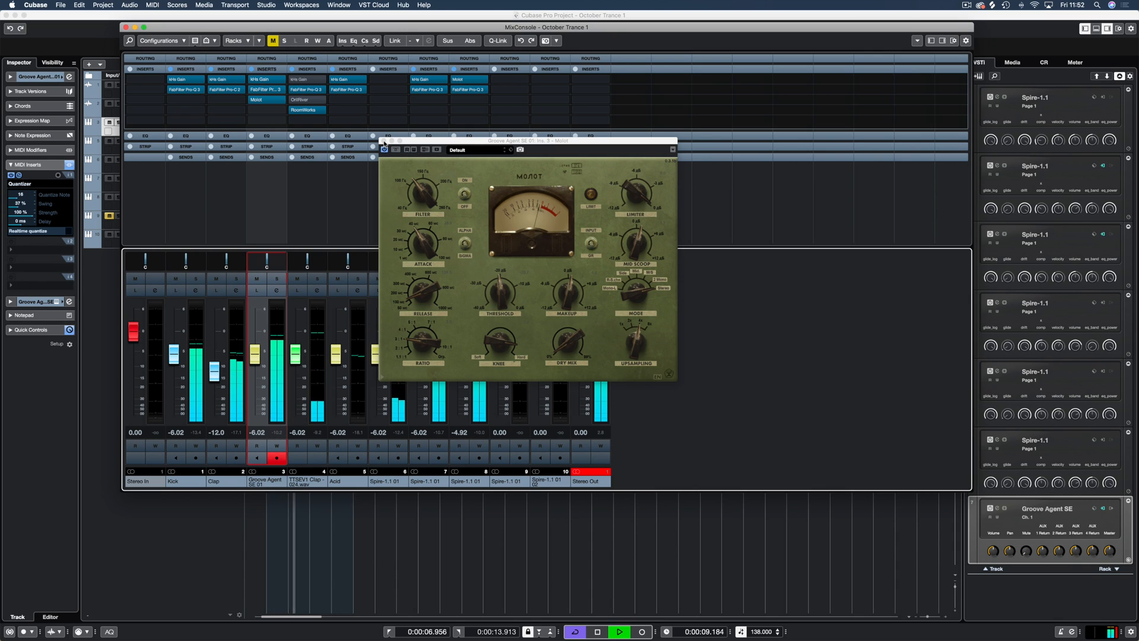
key("s")
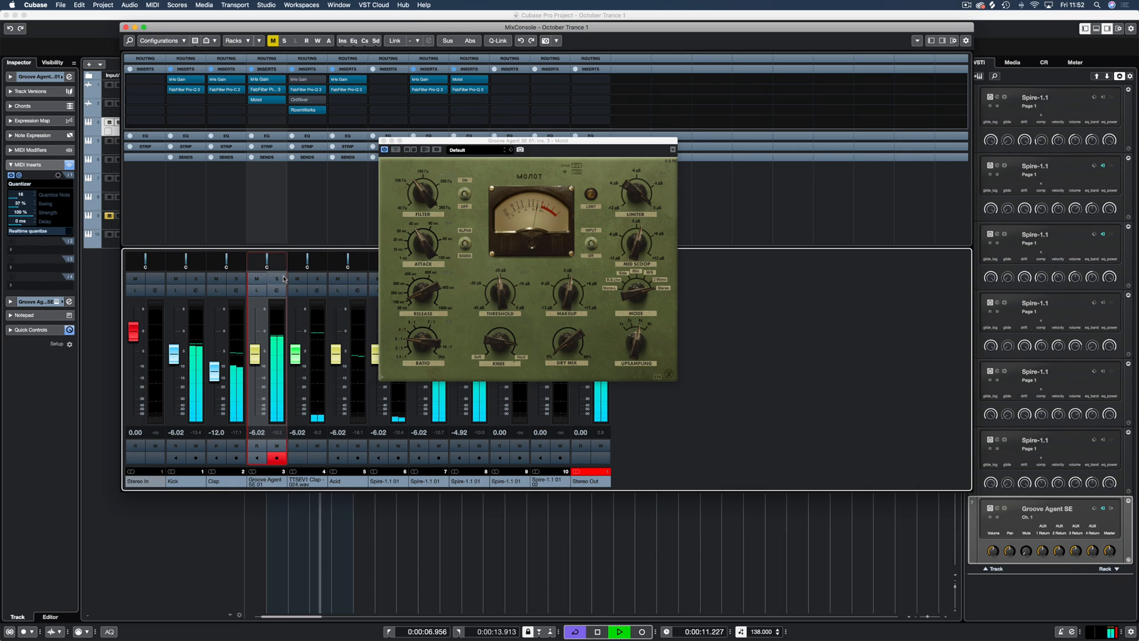
Compare the soloed percussion with Molot bypassed and active several times, leave Molot active and stop playback
left_click(396, 152)
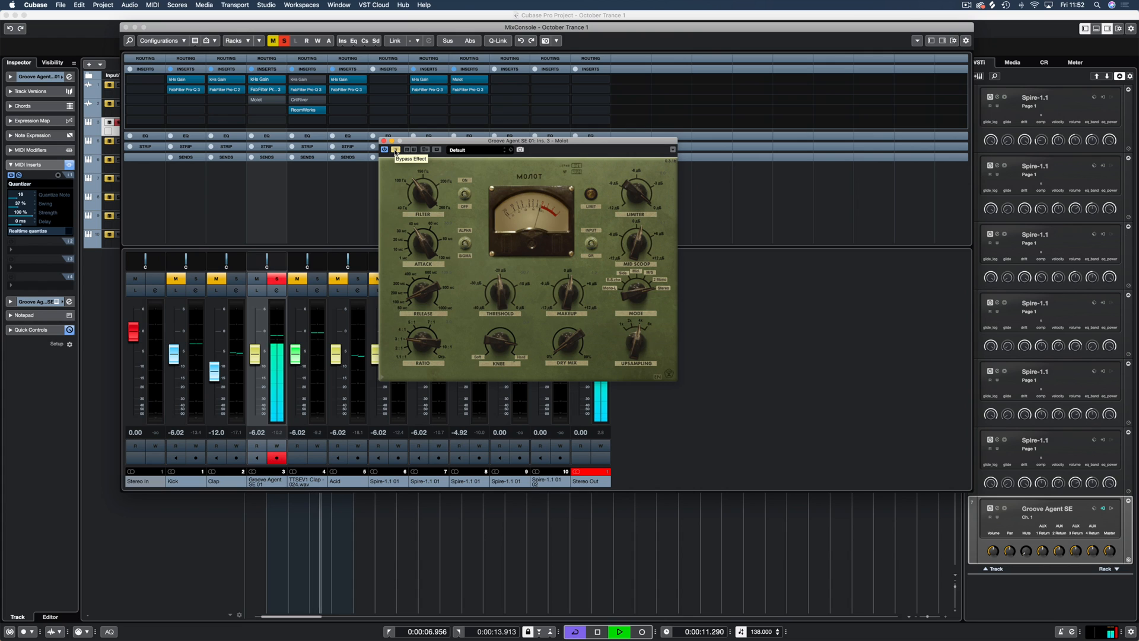
left_click(396, 150)
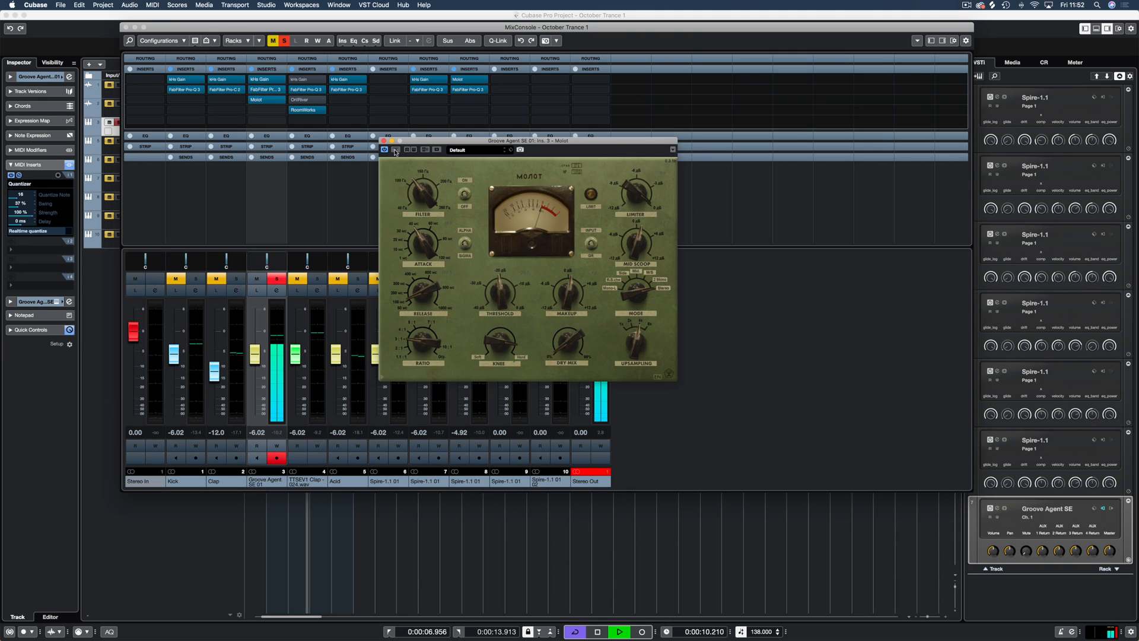
left_click(396, 150)
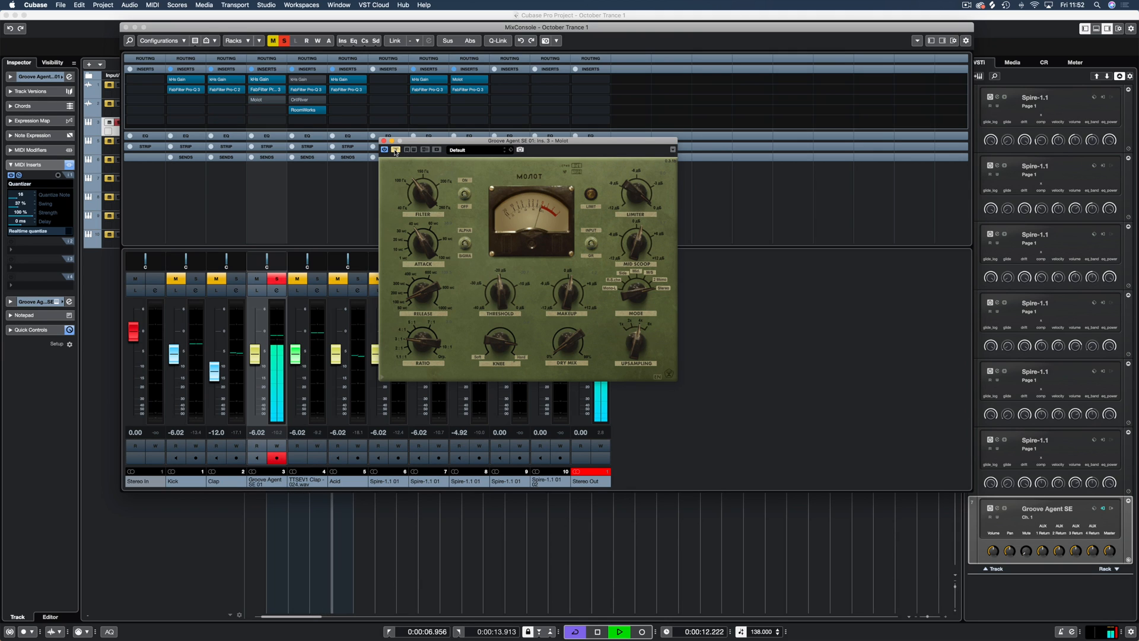
left_click(395, 150)
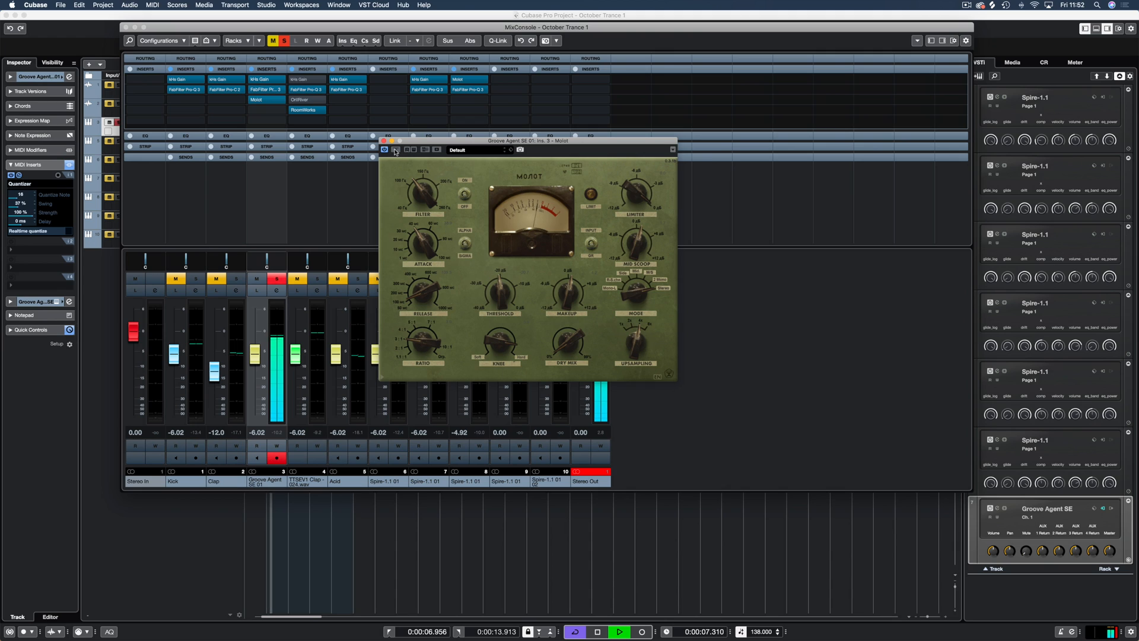
left_click(395, 150)
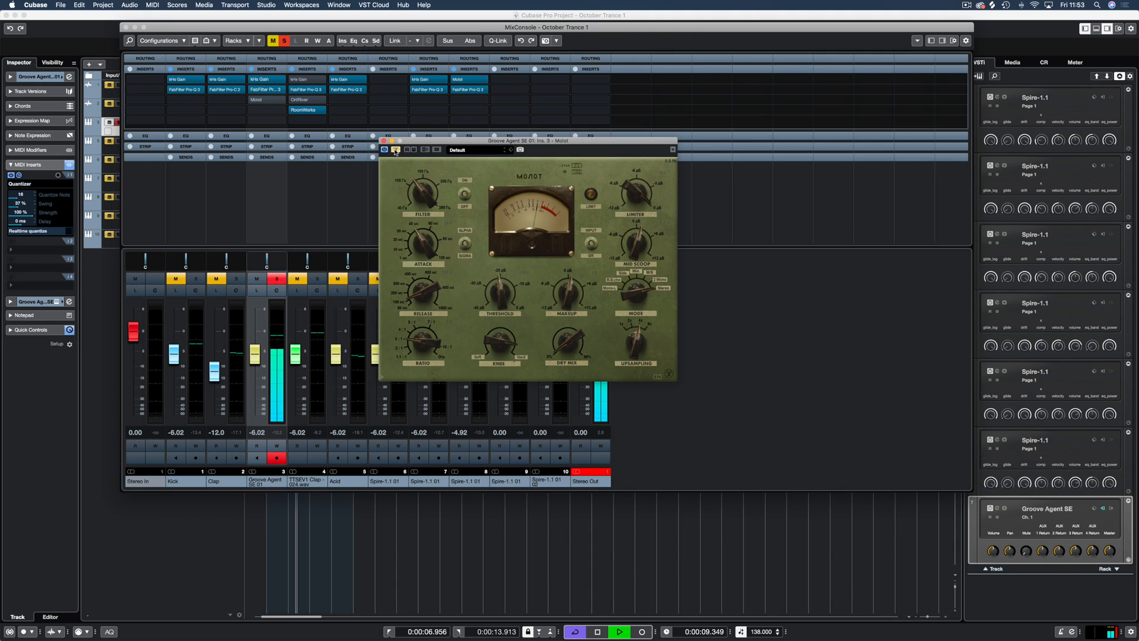
left_click(395, 150)
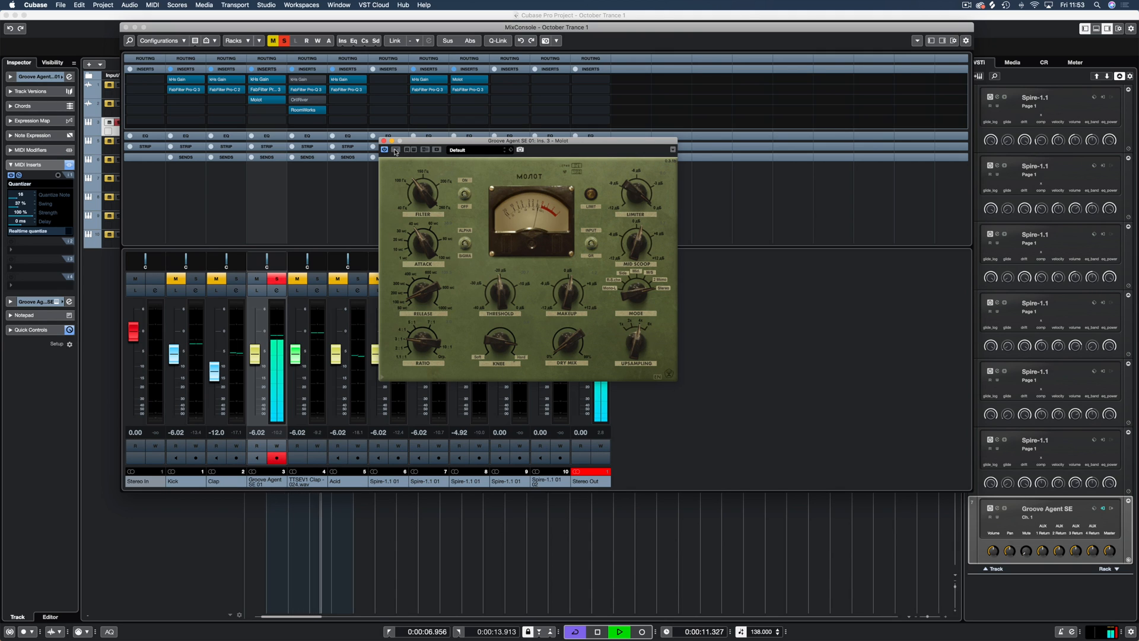
key("space")
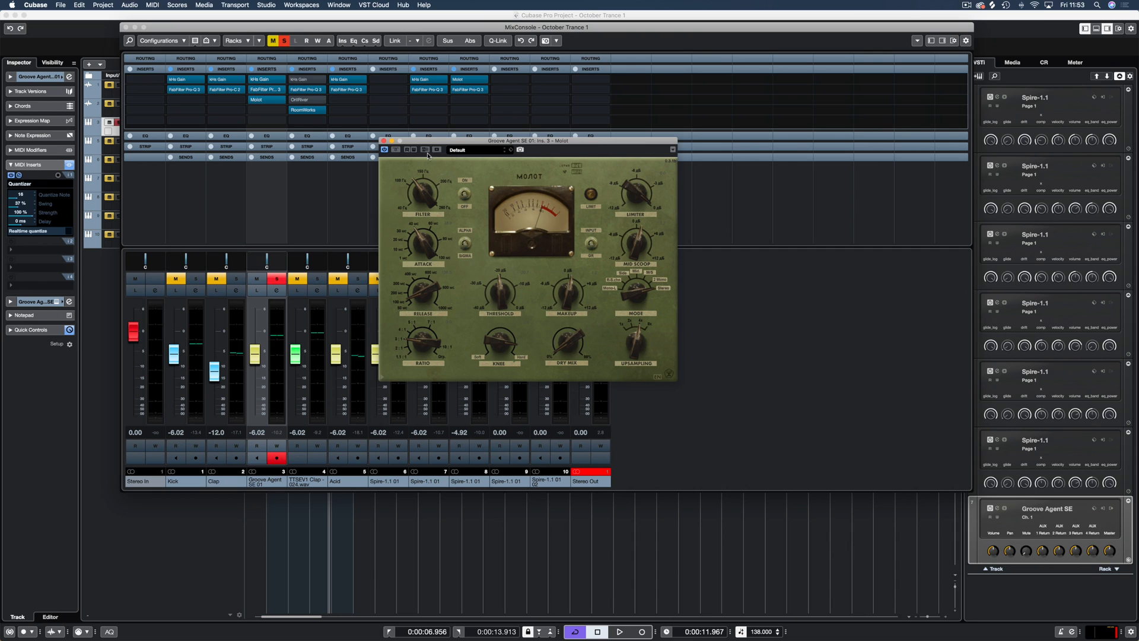
Recheck Molot's settings, close the plug-in, unsolo Groove Agent SE 01 and play the full mix
left_click(383, 140)
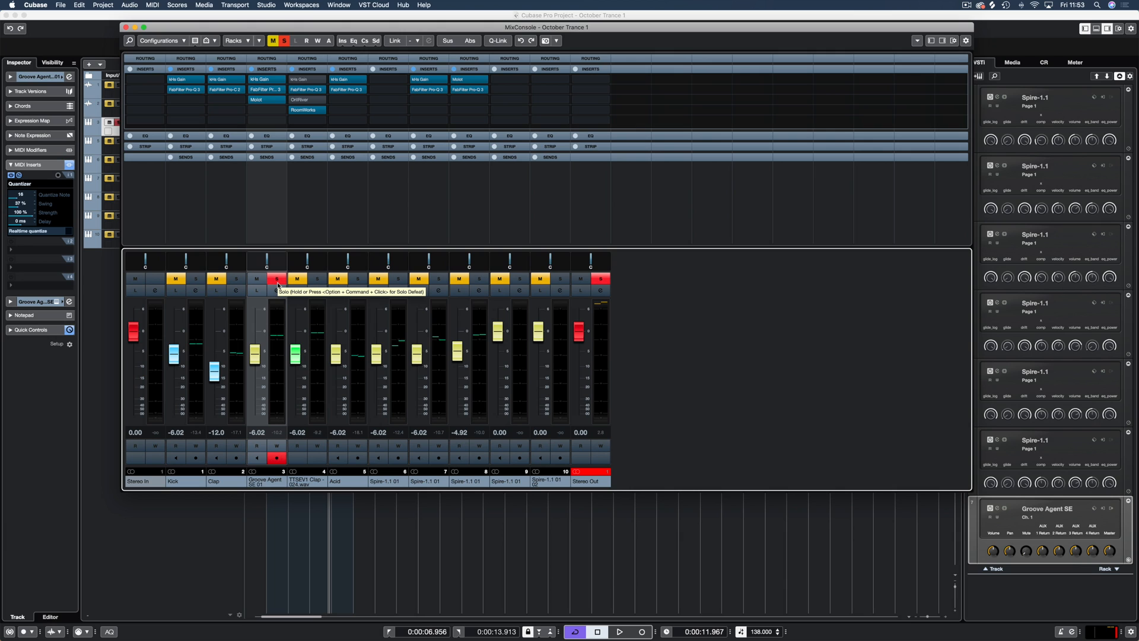
left_click(262, 100)
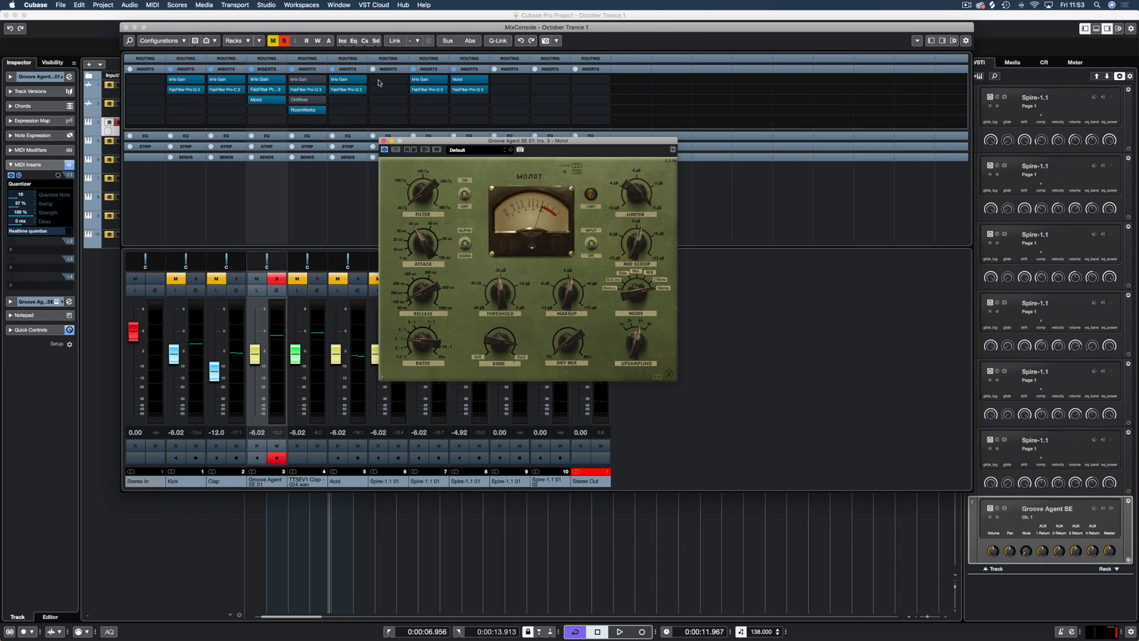
left_click(383, 142)
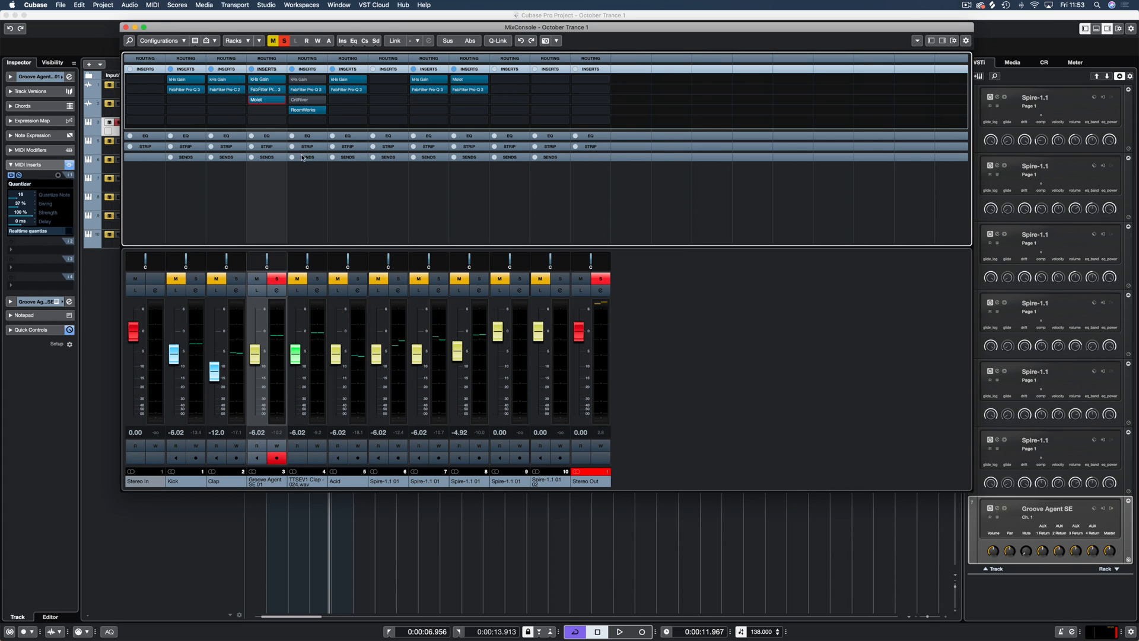
left_click(276, 279)
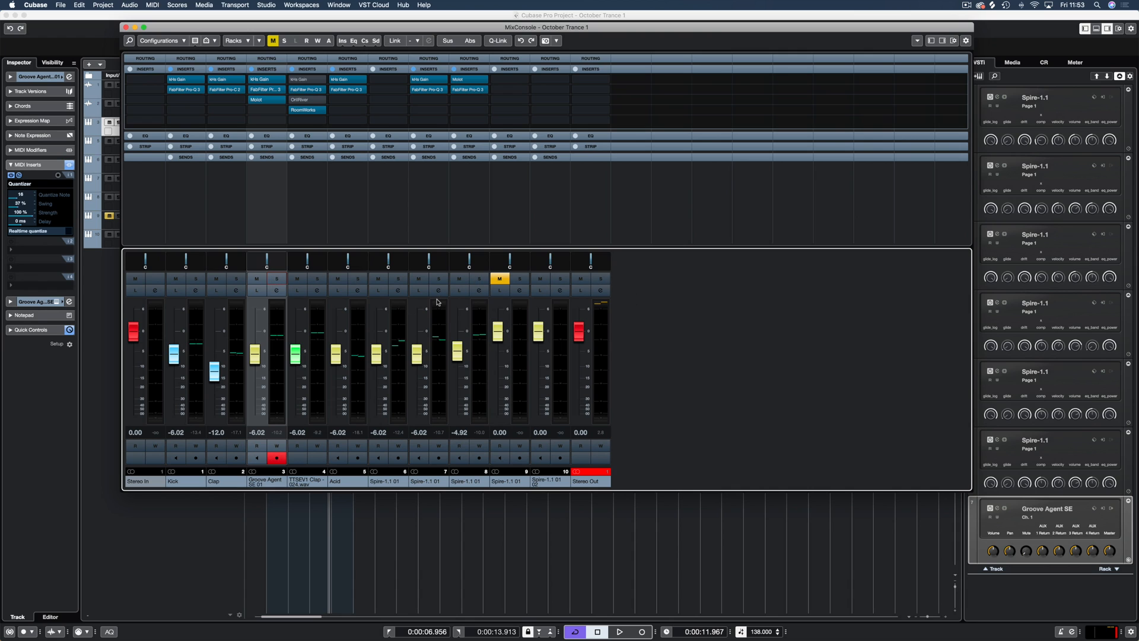
key("space")
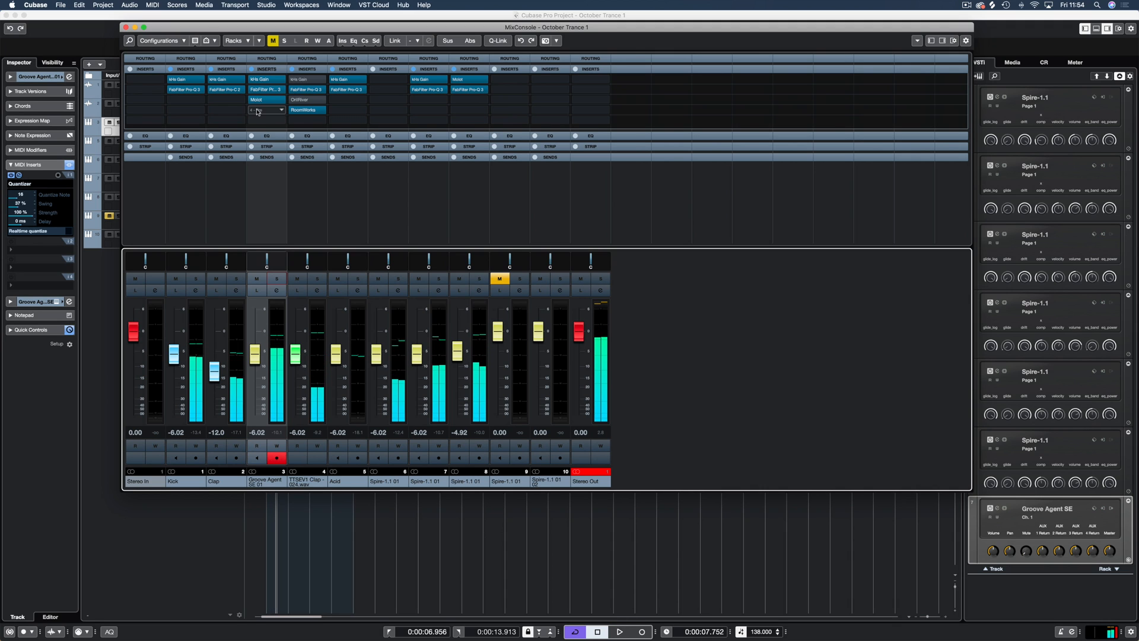
Close the MixConsole and move the Acid part to bar 13 and the short Spire-1.1 part from bar 8 to bar 12
key("F3")
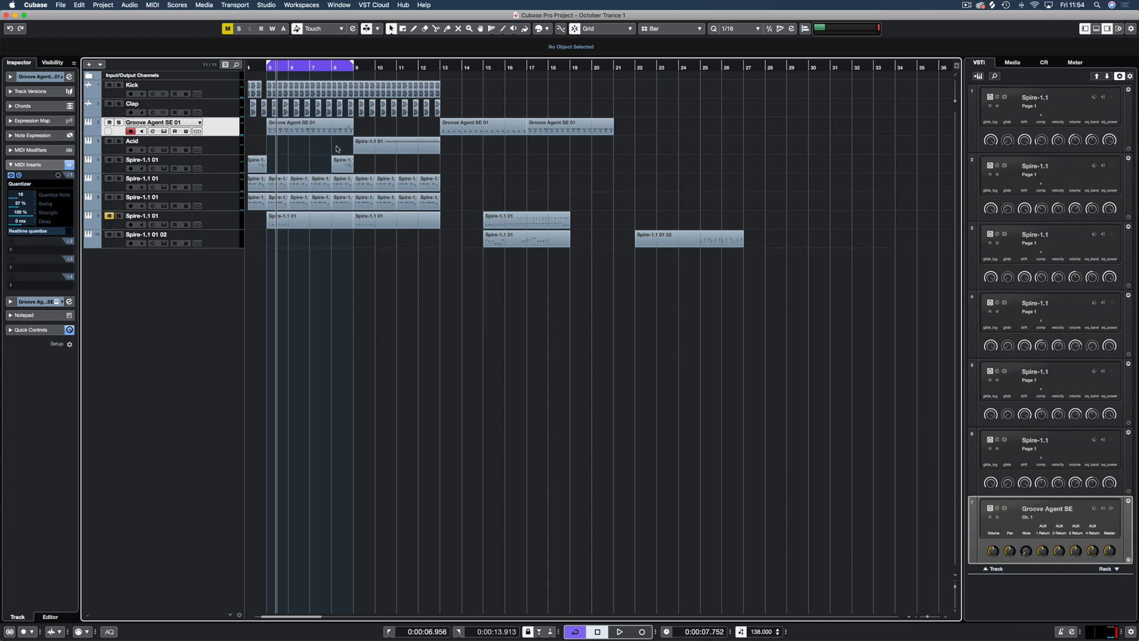
key("g")
key("g")
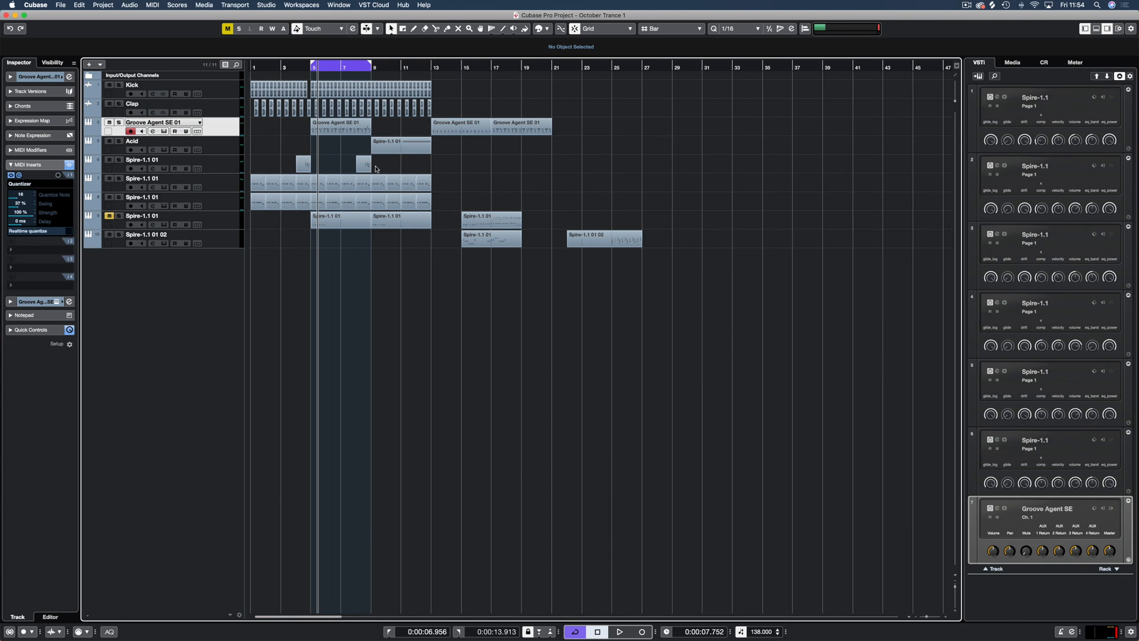
left_click_drag(359, 165, 449, 147)
Duplicate the Groove Agent SE 01 part at bar 5 so the copy starts at bar 9
left_click(391, 132)
left_click(351, 133)
key("super+d")
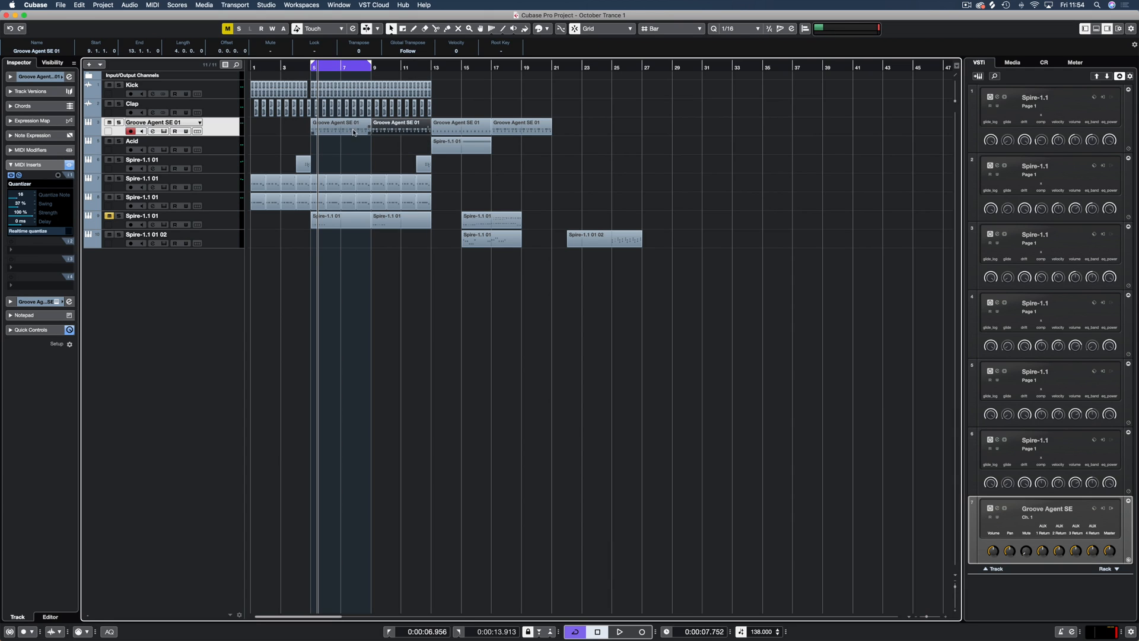
Move the two later Groove Agent SE 01 parts to bars 14 and 21, and inspect the bar 9 part's notes in the Key Editor
left_click_drag(340, 128, 580, 128)
left_click_drag(478, 129, 404, 131)
double_click(403, 131)
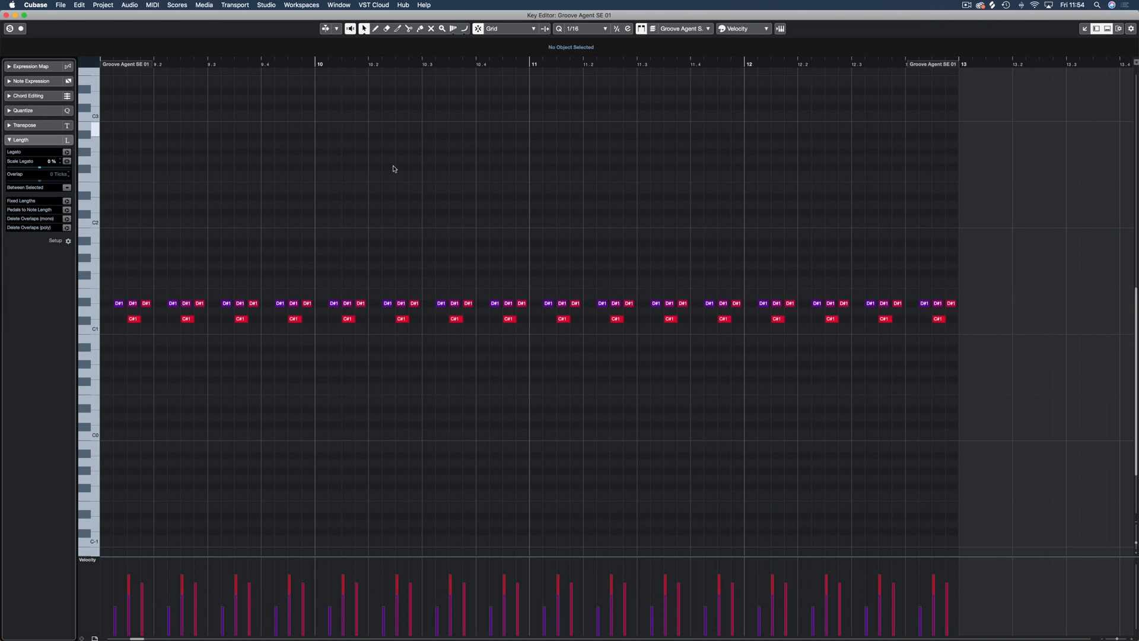
key("Escape")
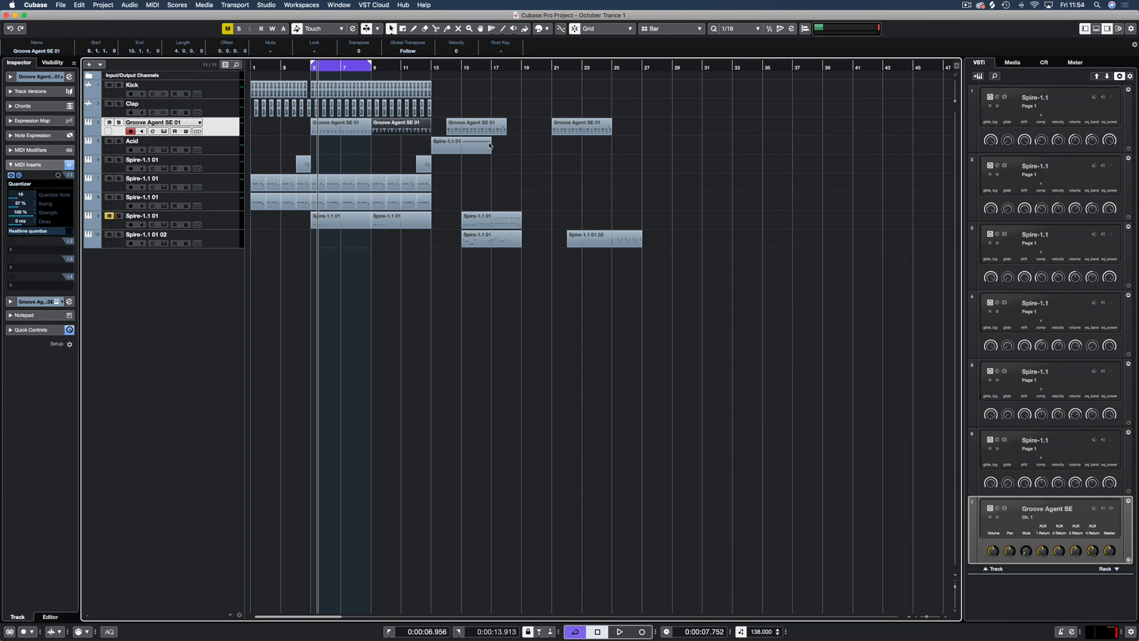
Replace the Groove Agent SE 01 part at bar 9 with the one from bar 14 and duplicate it to bar 13
key("Delete")
left_click_drag(461, 126, 387, 126)
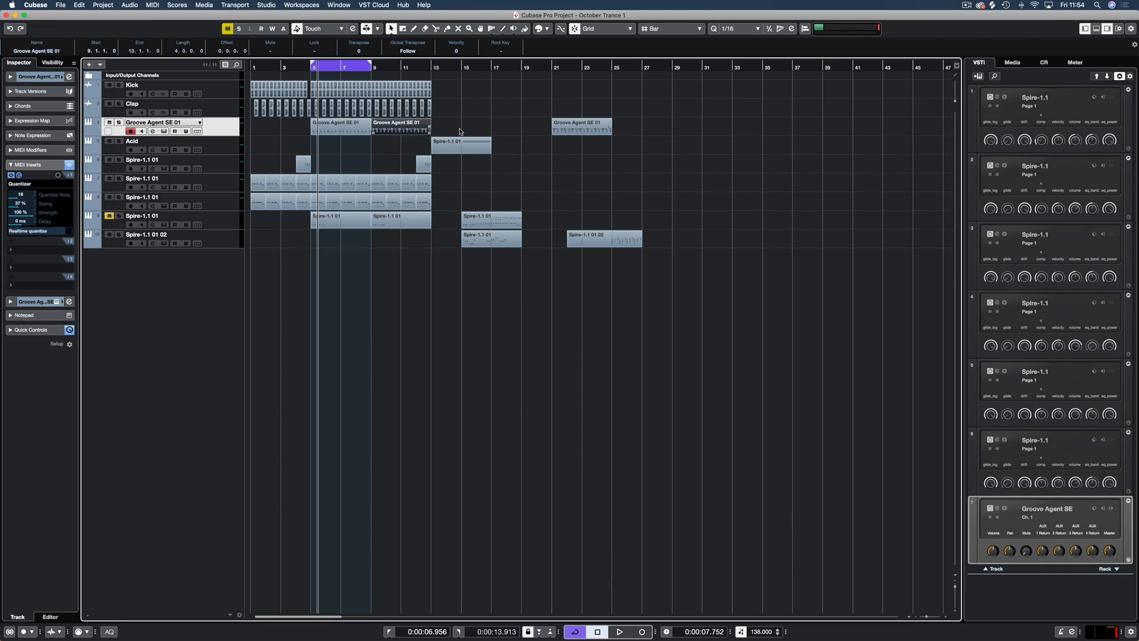
key("super+d")
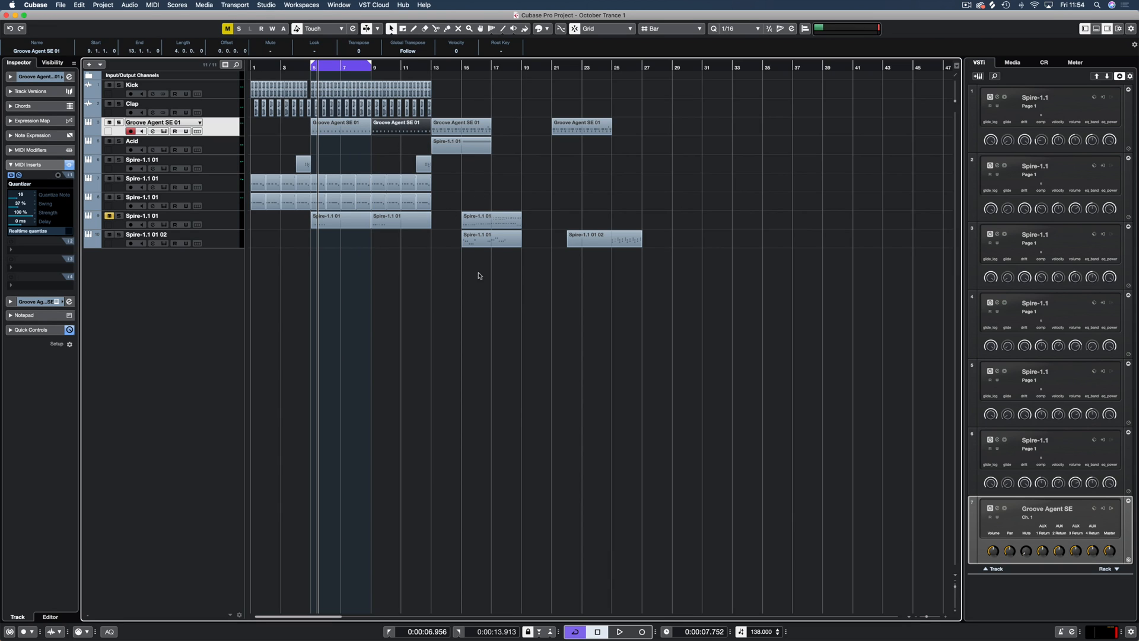
Move the spare Spire-1.1 parts at bars 15 and 22 out to bars 32 and 39
left_click_drag(484, 271, 564, 226)
left_click_drag(659, 220, 746, 222)
Duplicate the bars 5 to 13 material on the Spire-1.1, Kick and Clap tracks so it continues from bar 13 to 21
left_click_drag(447, 229, 319, 162)
key("super+d")
left_click_drag(443, 83, 313, 110)
key("super+d")
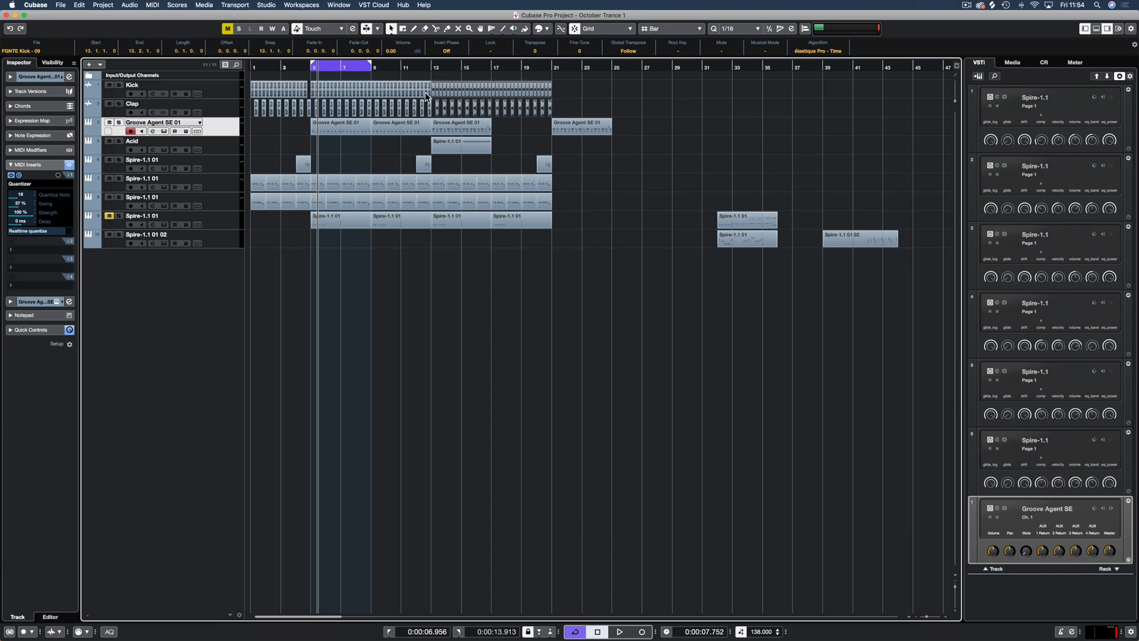
Delete the Kick hits in the second half of bar 12 and play back the transition into bar 13
left_click_drag(428, 77, 400, 64)
key("Delete")
key("space")
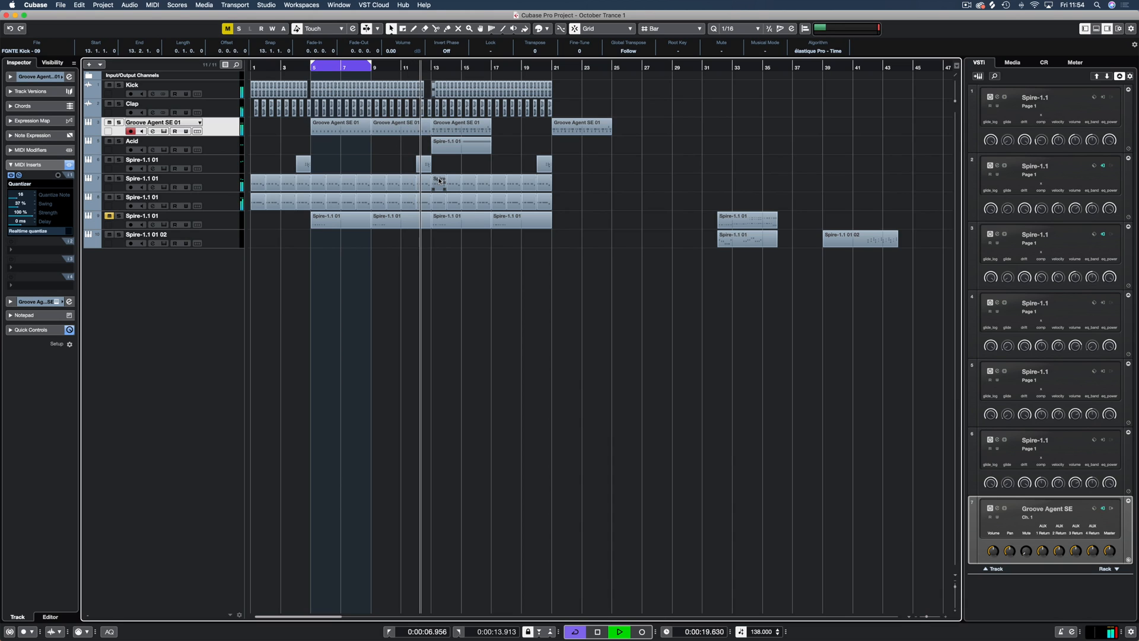
Fill bar 17 with a copy of the Groove Agent SE 01 part and place the Acid part at bars 21 and 25
left_click_drag(498, 126, 665, 150)
key("super+d")
key("space")
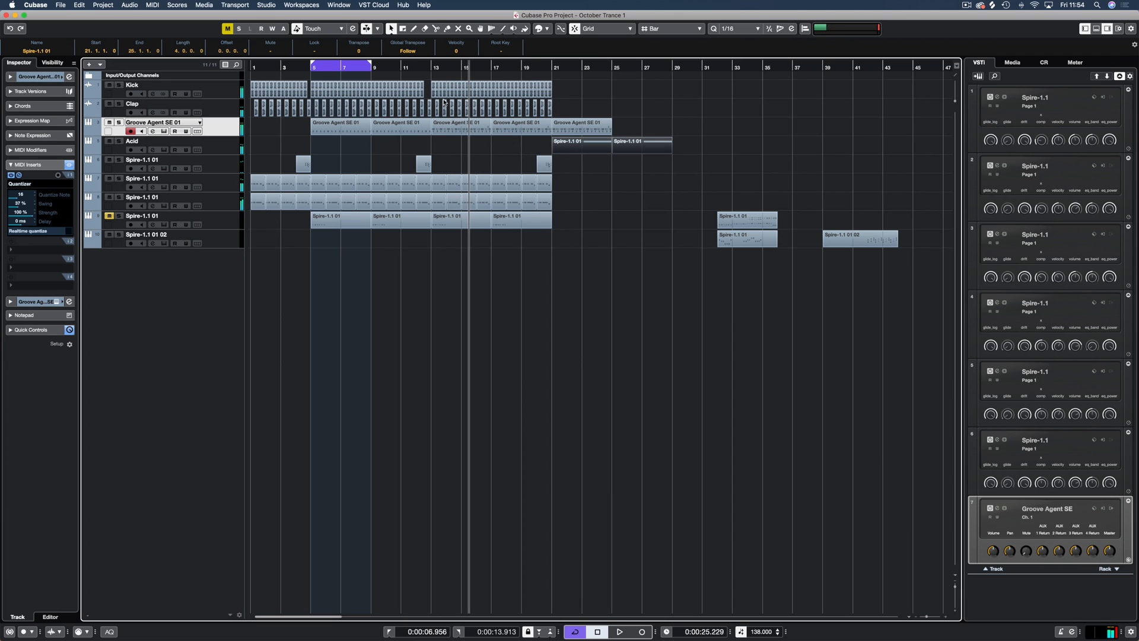
Play back from just before bar 13 and inspect the notes of the bar 13 Groove Agent SE 01 part in the Key Editor
left_click(427, 65)
key("space")
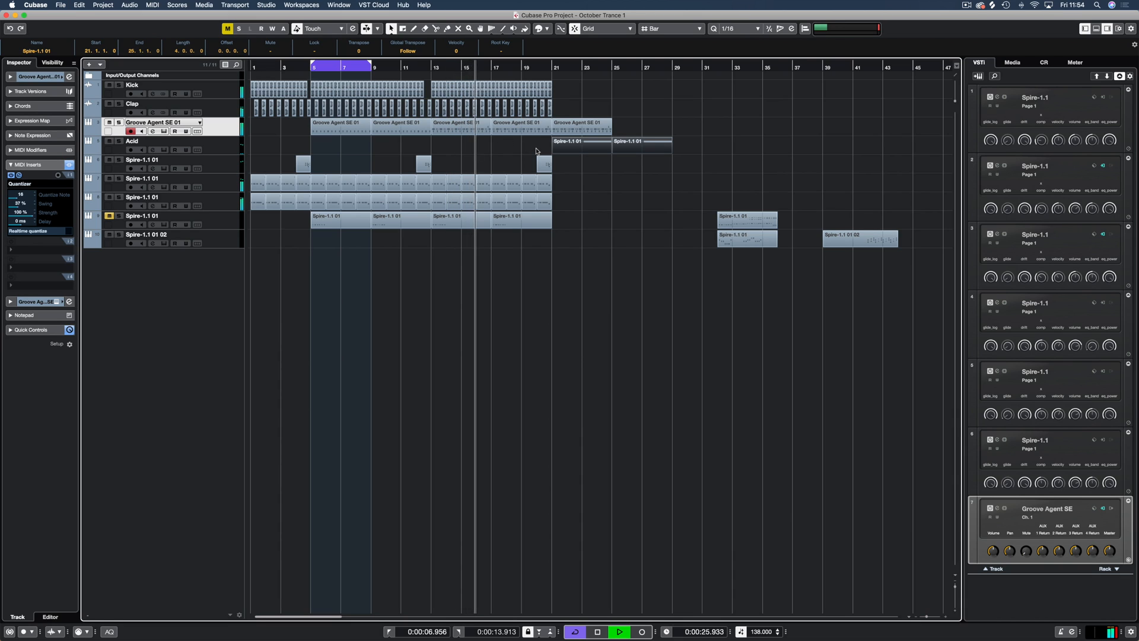
left_click(475, 146)
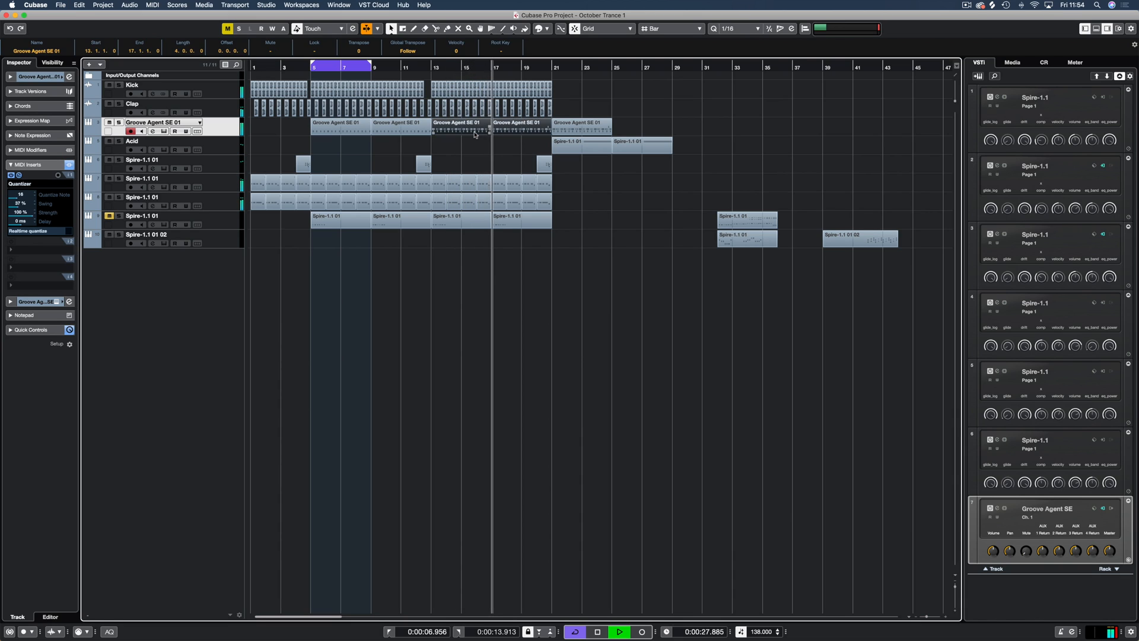
key("space")
left_click(463, 127)
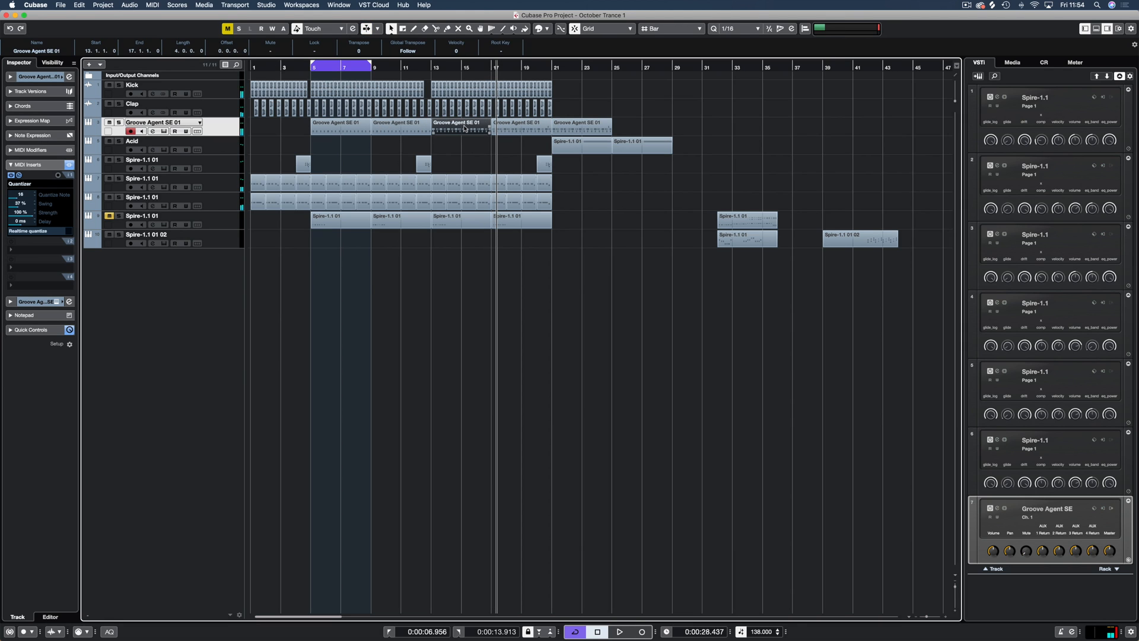
double_click(465, 129)
left_click(909, 289)
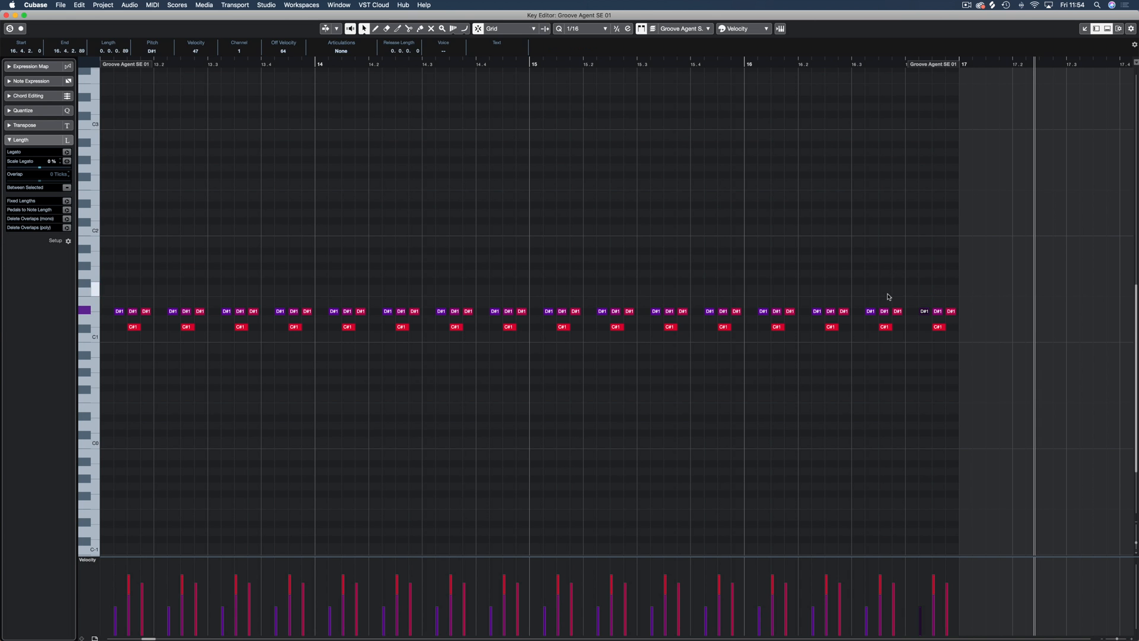
key("Return")
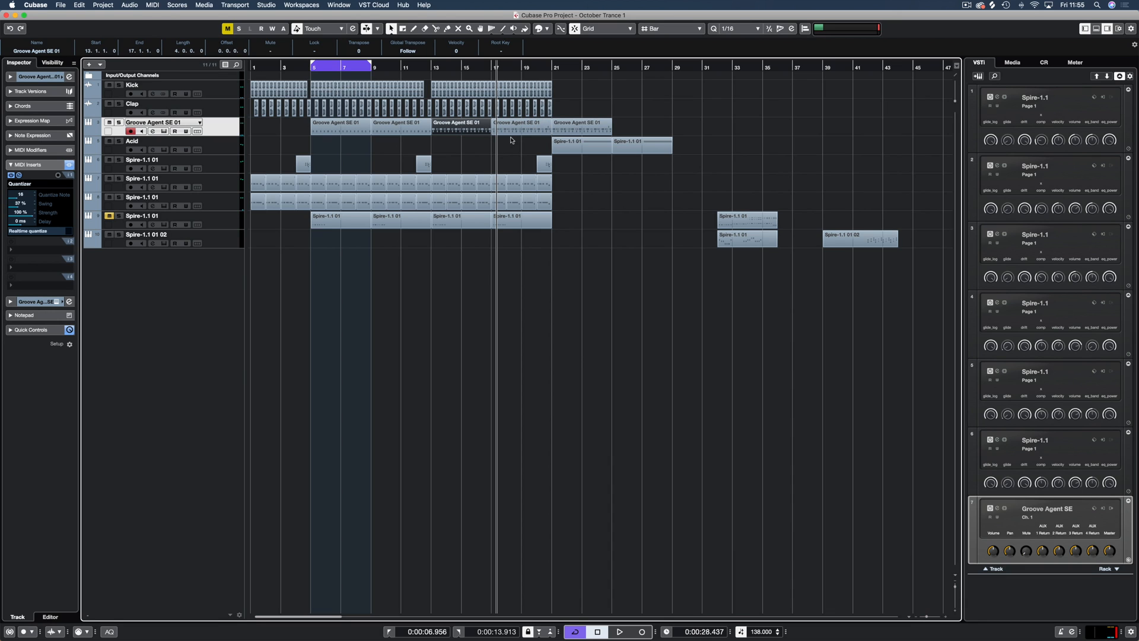
Listen to the arrangement from bar 5 and bring up the MixConsole
key("h")
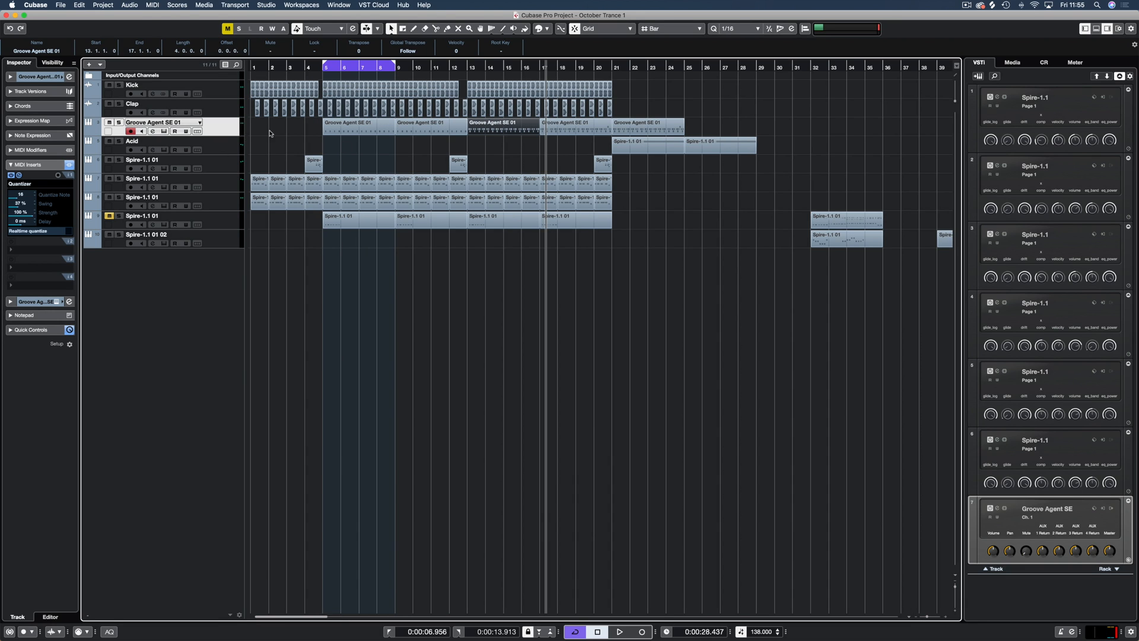
left_click(270, 133)
key("space")
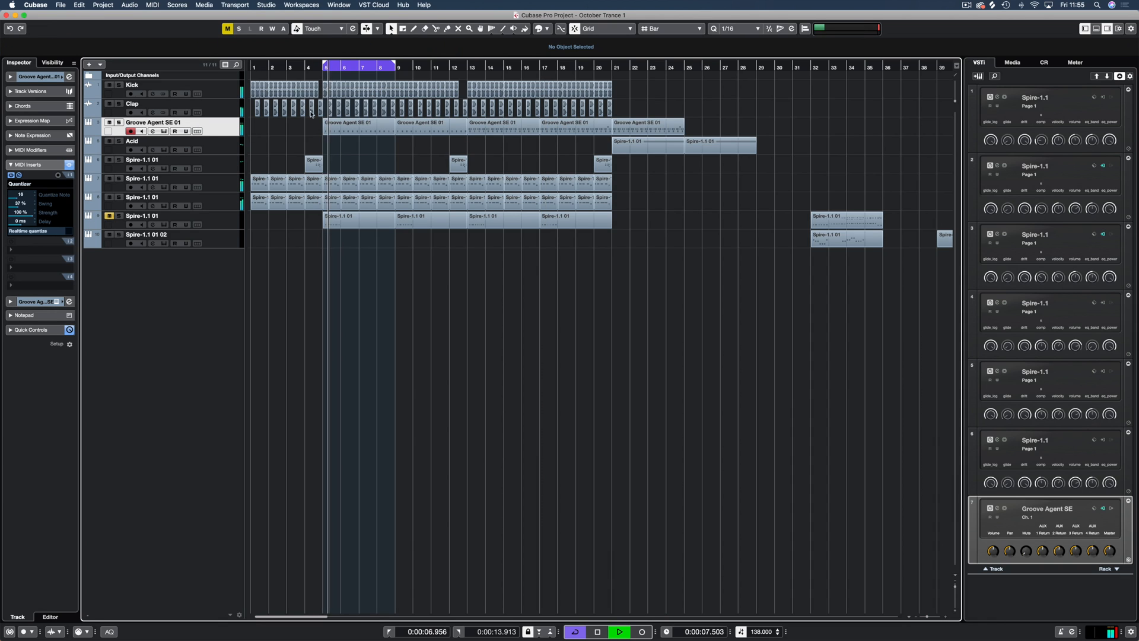
key("space")
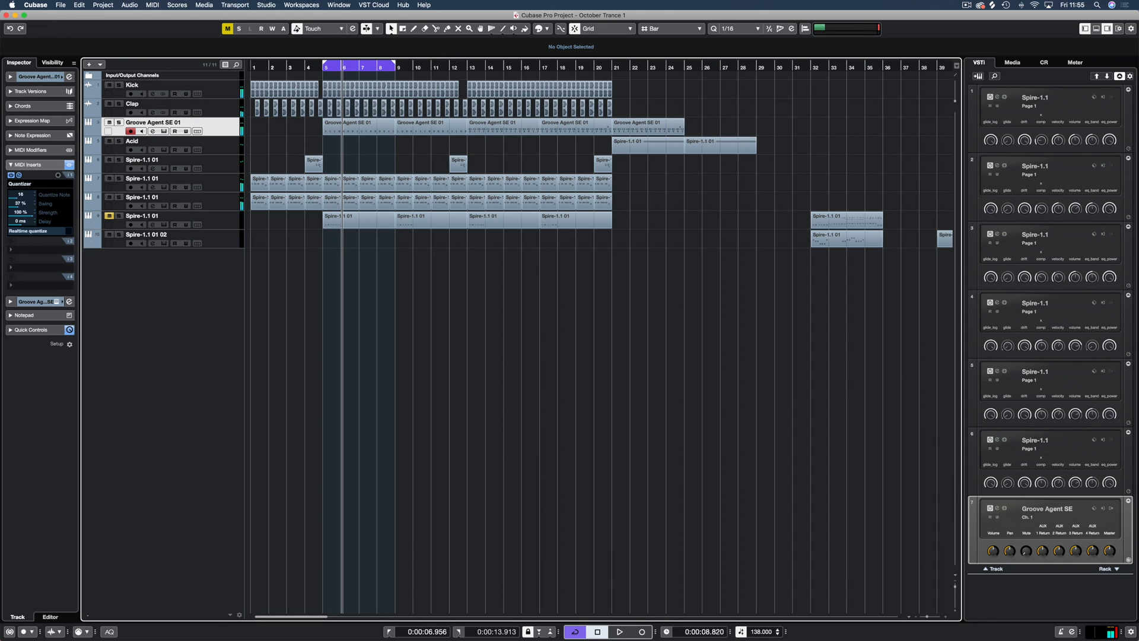
key("F3")
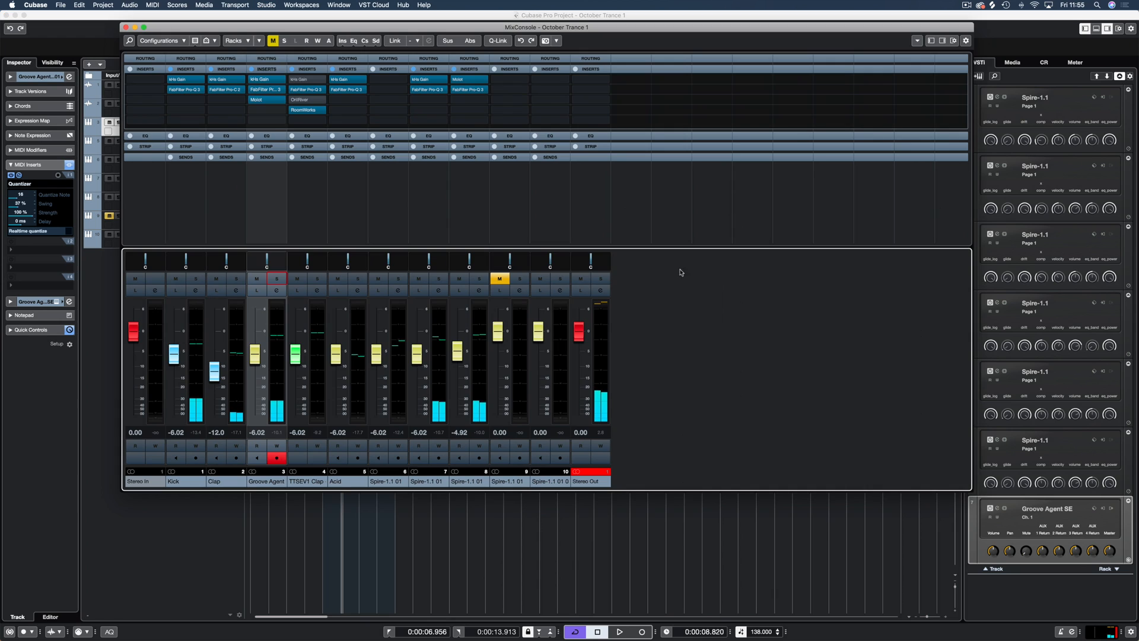
Try OneKnob Wetter Stereo in the Groove Agent channel's fourth insert slot, raising its amount to about 2 during playback
left_click(275, 110)
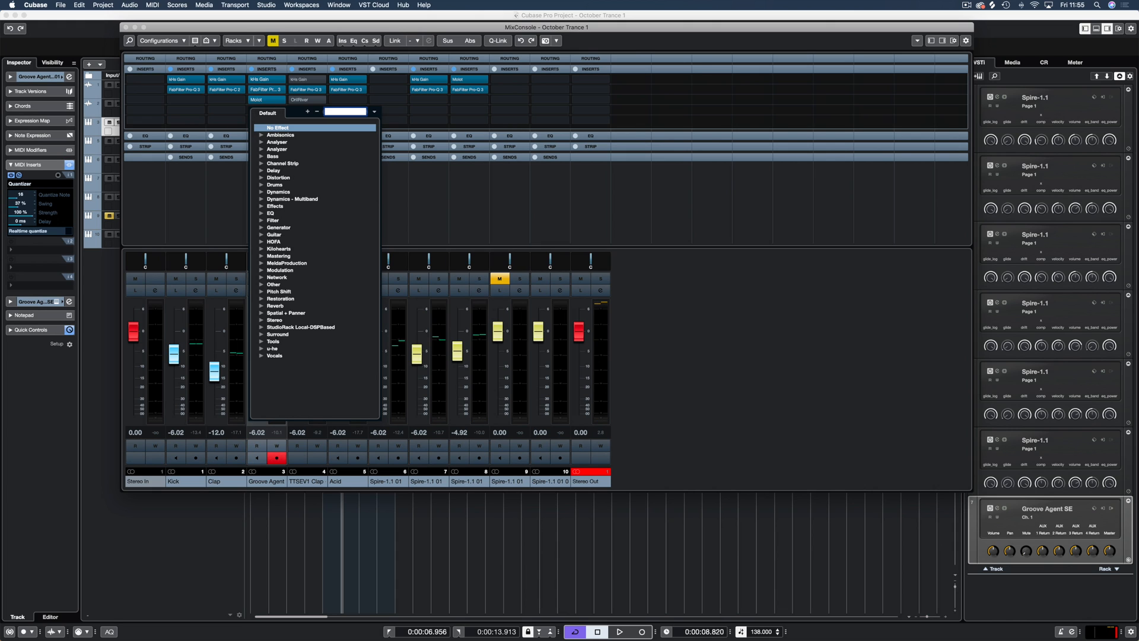
type("one")
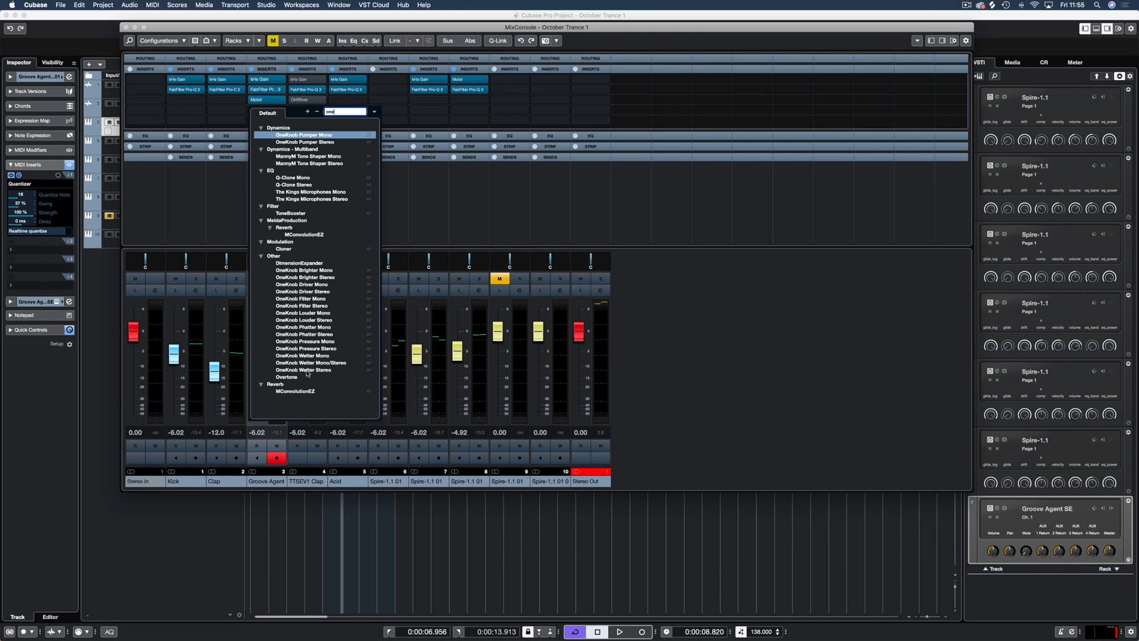
left_click(532, 157)
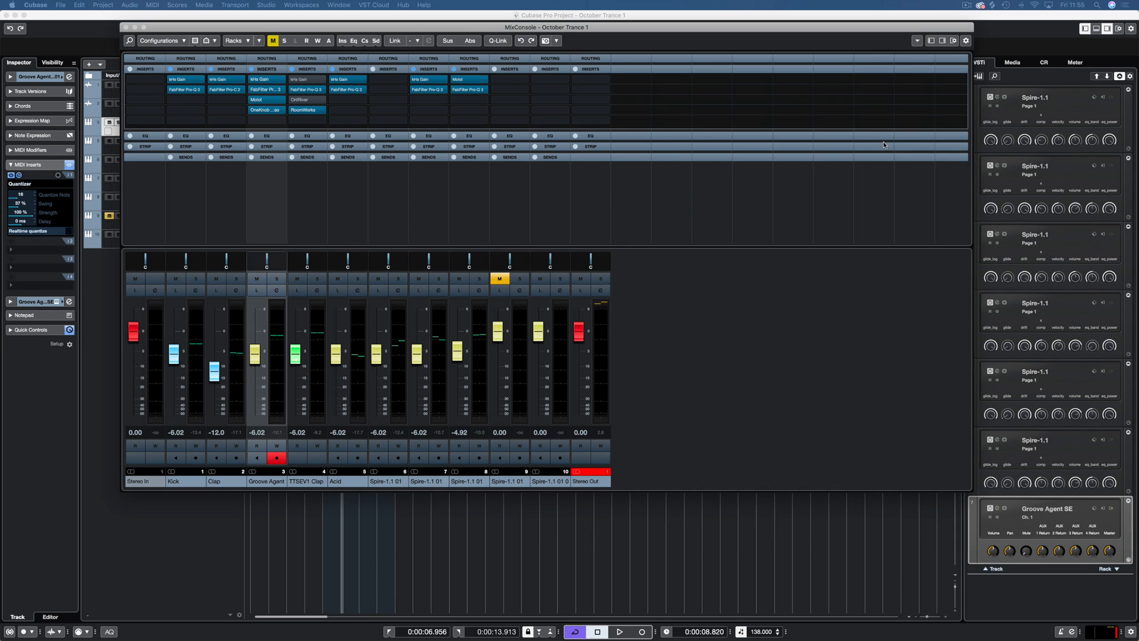
left_click_drag(1136, 74, 572, 117)
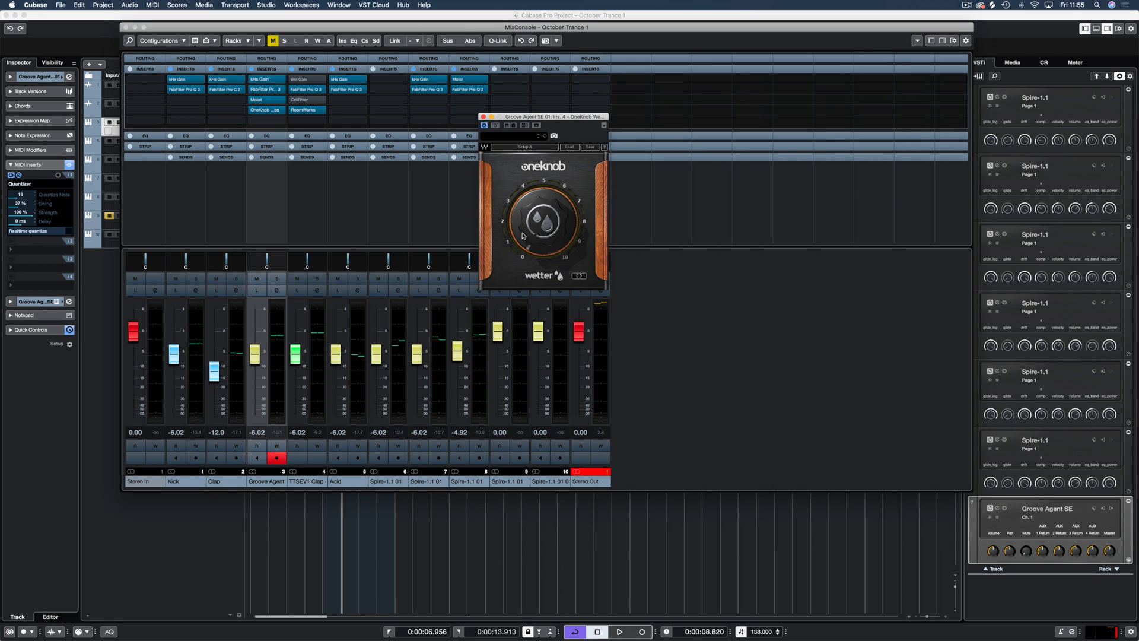
key("KP_1")
key("space")
mouse_move(526, 234)
left_mouse_down()
mouse_move(526, 172)
mouse_move(526, 221)
left_mouse_up()
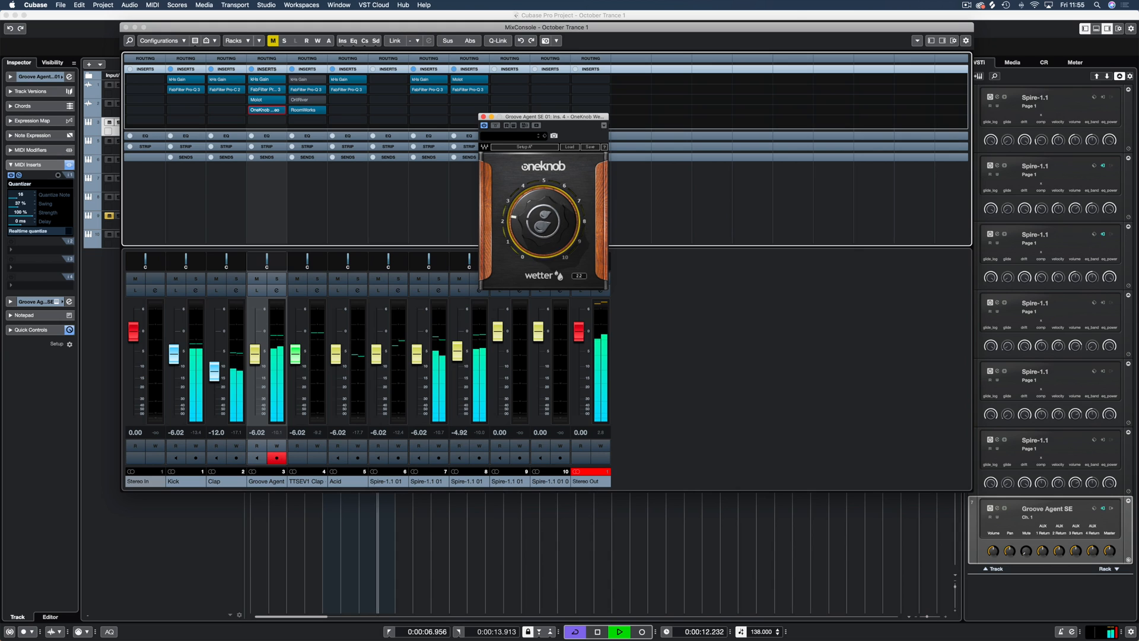
key("space")
Replace the Wetter insert on the Groove Agent channel with OneKnob Pressure Stereo and try it at about 2 during playback
left_click(283, 113)
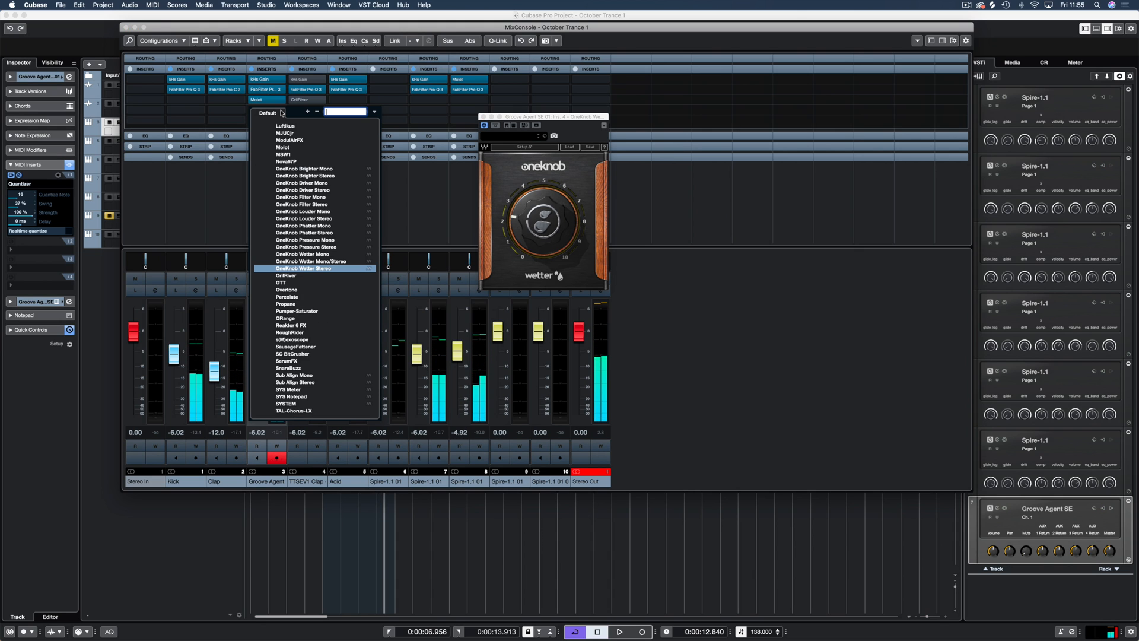
type("one")
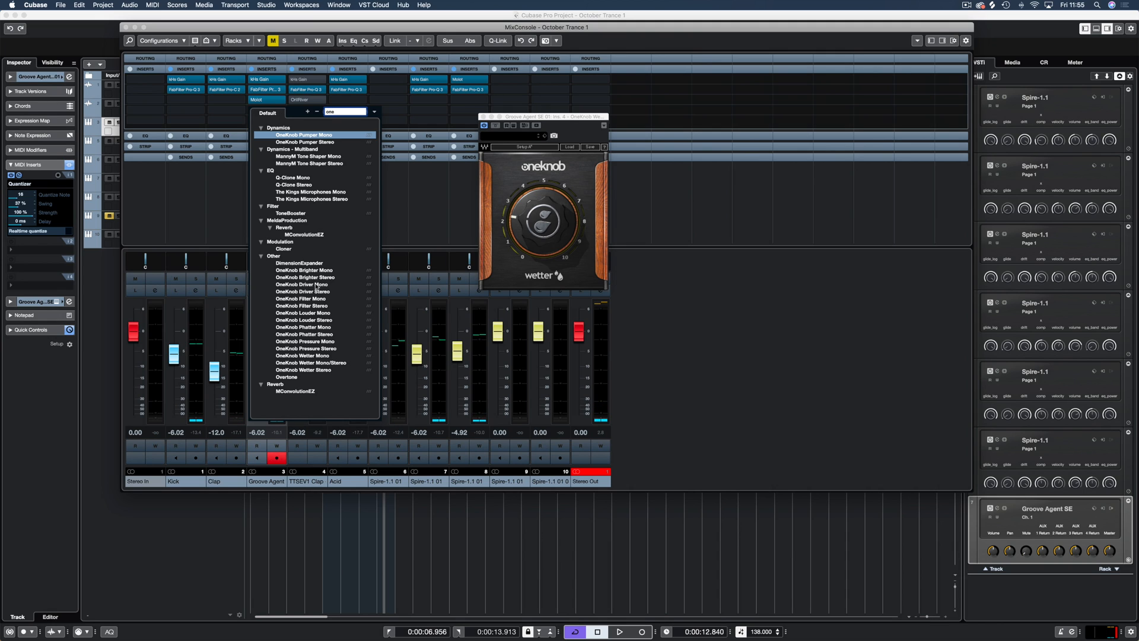
left_click(317, 349)
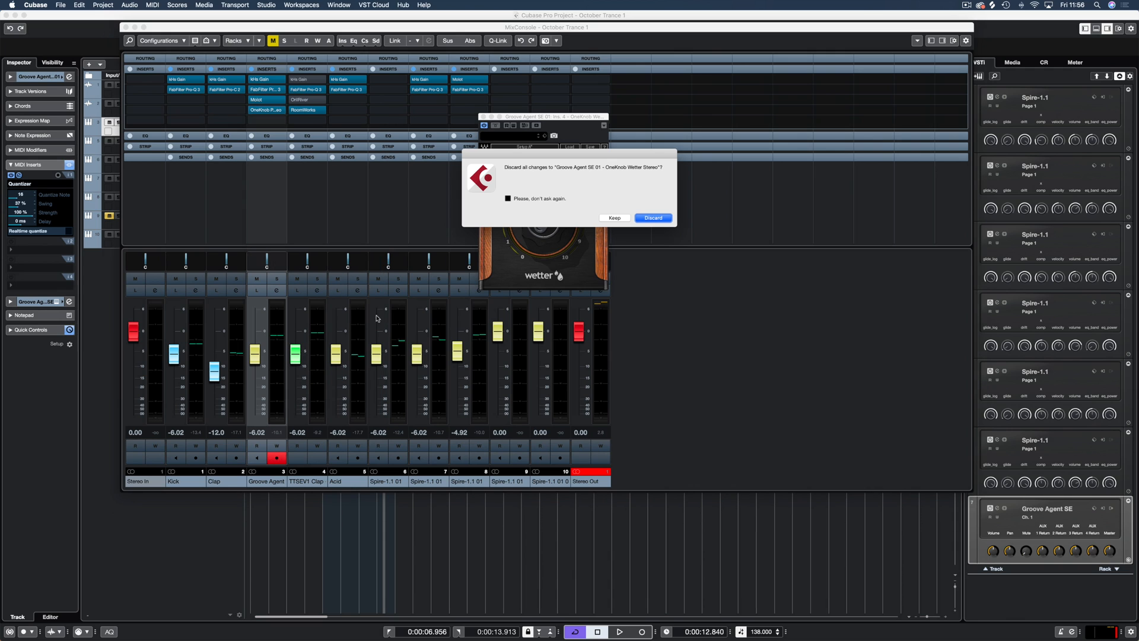
left_click(654, 218)
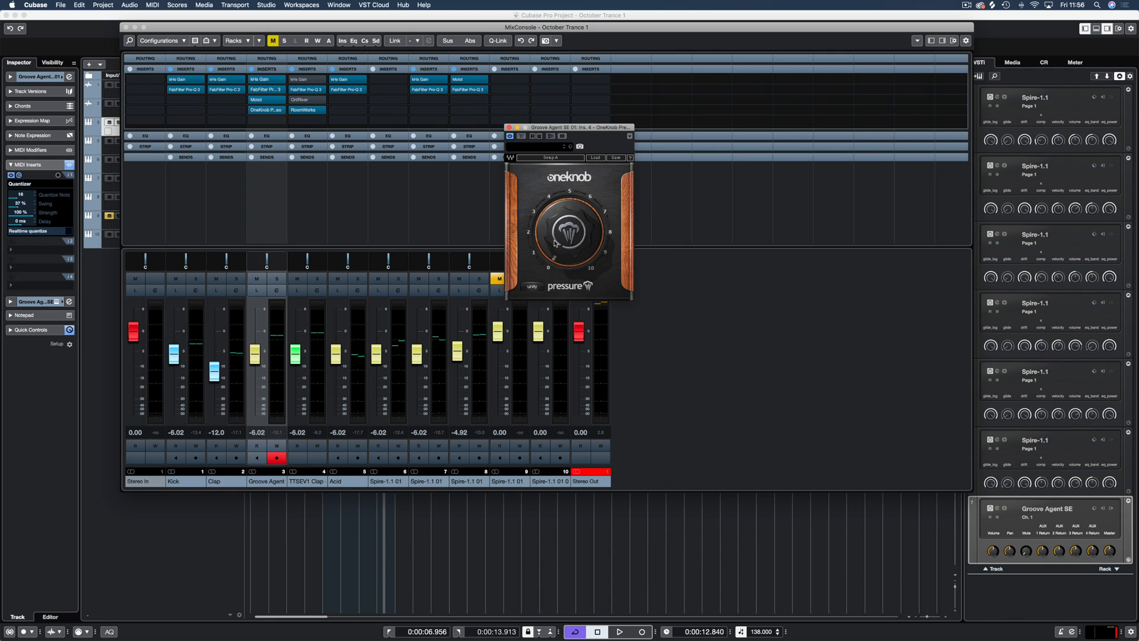
key("KP_1")
key("space")
mouse_move(555, 243)
left_mouse_down()
mouse_move(555, 180)
mouse_move(555, 227)
left_mouse_up()
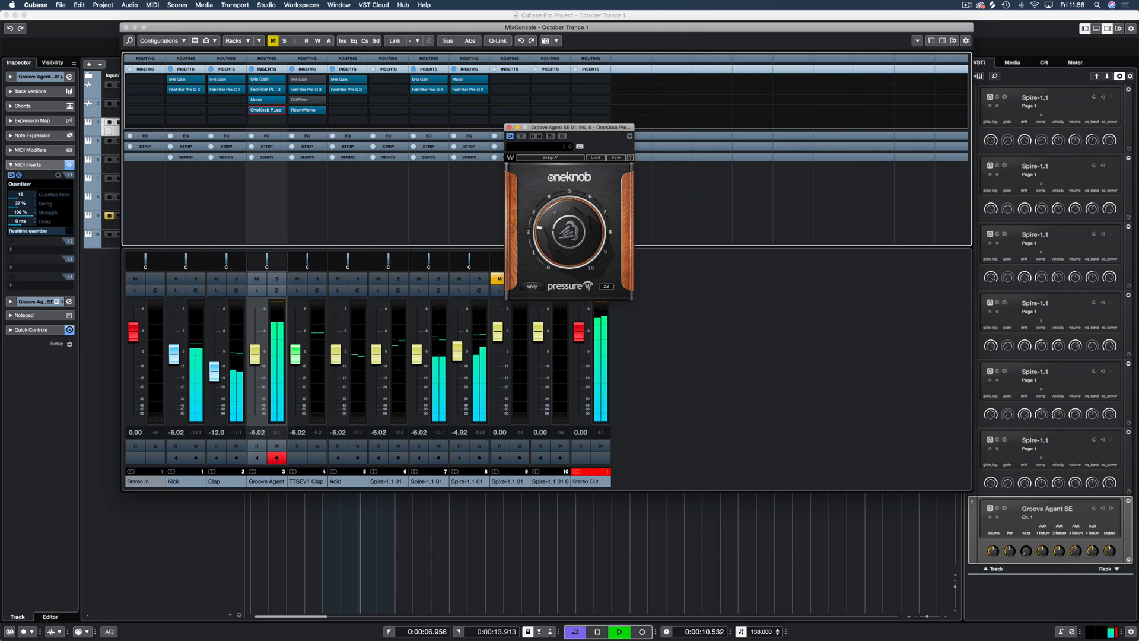
key("space")
left_click_drag(567, 137, 412, 88)
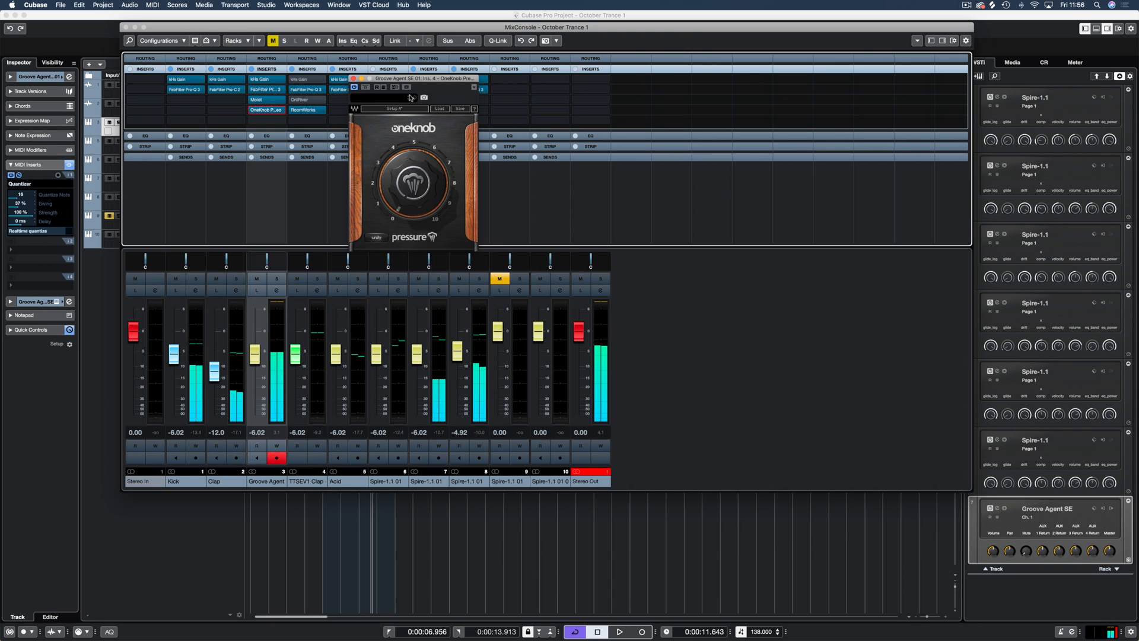
left_click(354, 79)
Swap the Pressure insert on the Groove Agent channel for Wider and try a width of 20% during playback
left_click(280, 111)
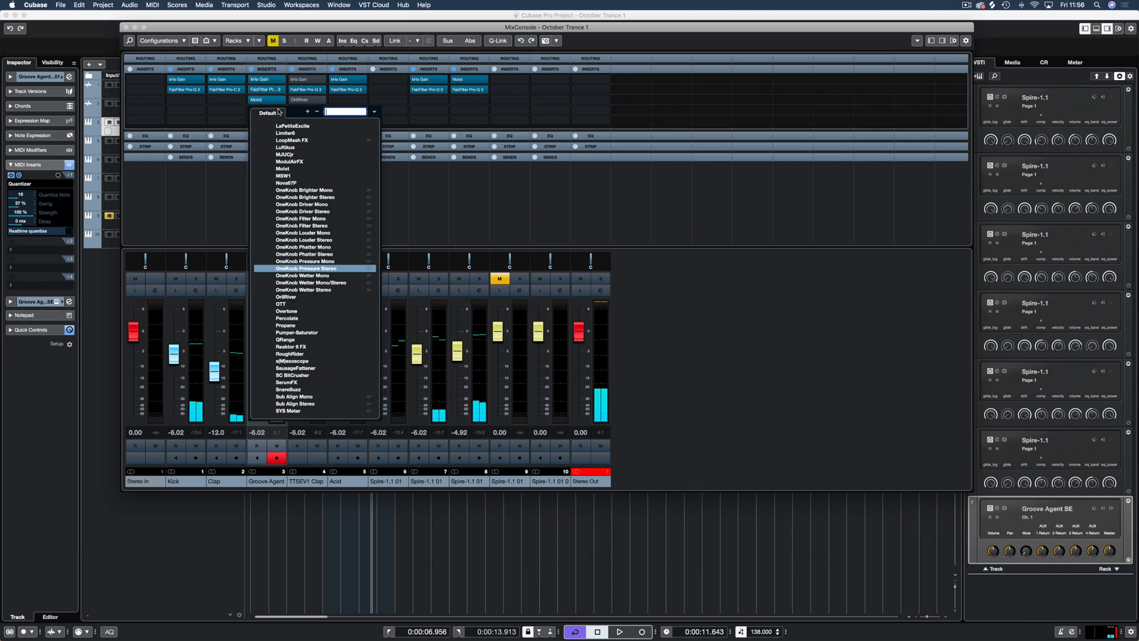
type("wider")
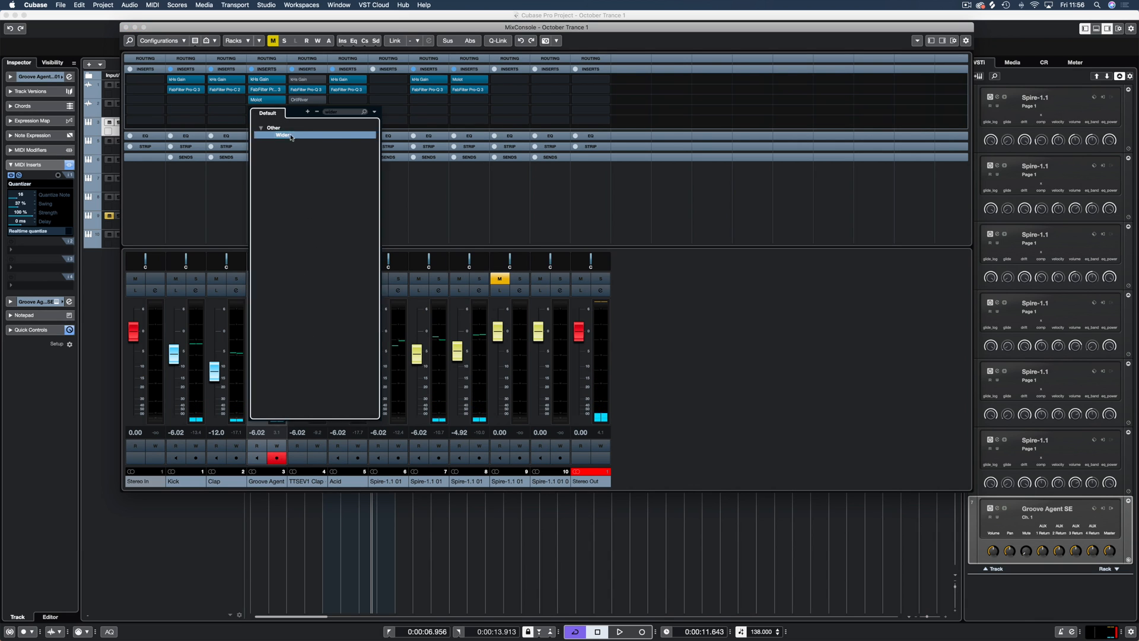
left_click(290, 135)
left_click(655, 218)
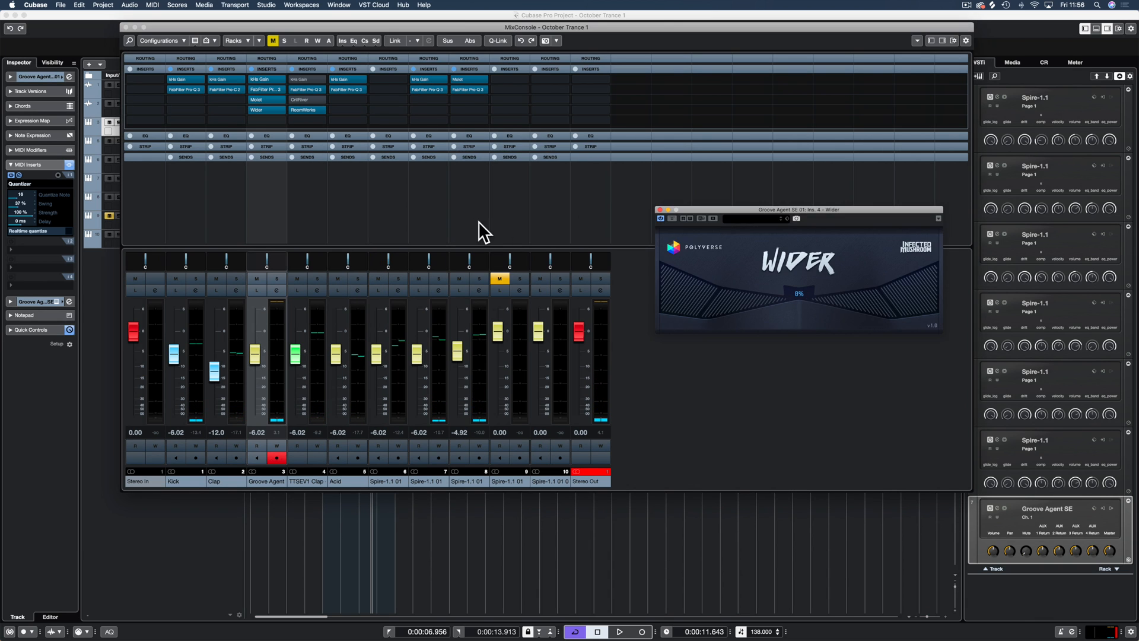
left_click_drag(801, 212, 491, 171)
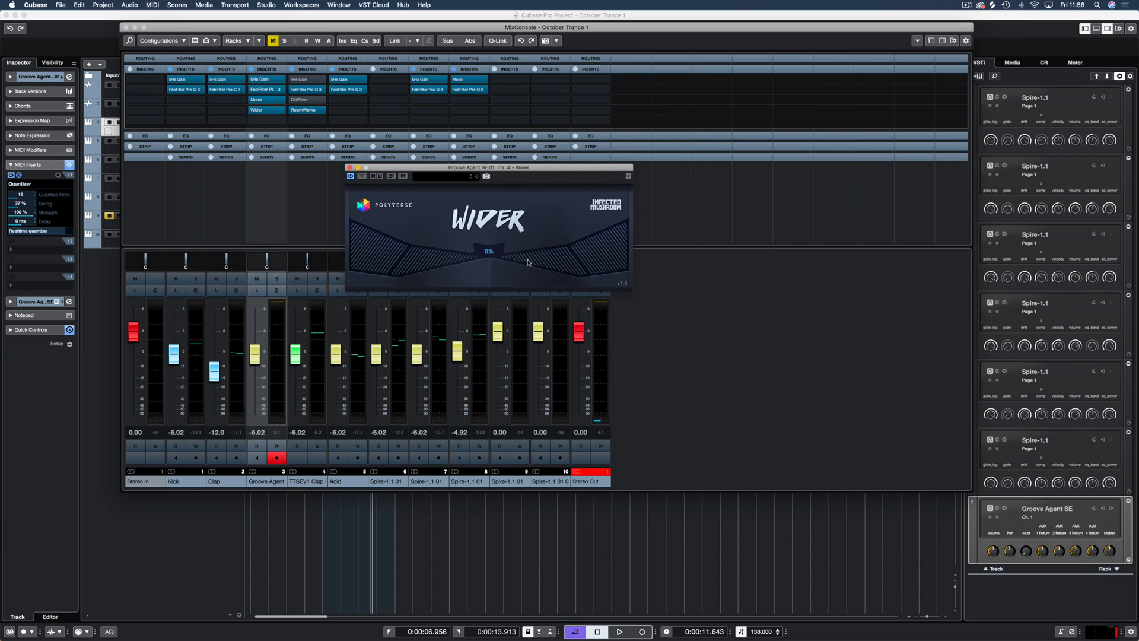
key("KP_1")
key("space")
left_click_drag(529, 264, 544, 312)
Compare the Groove Agent sound with Wider bypassed and active, and raise its width to about 36%
left_click(361, 177)
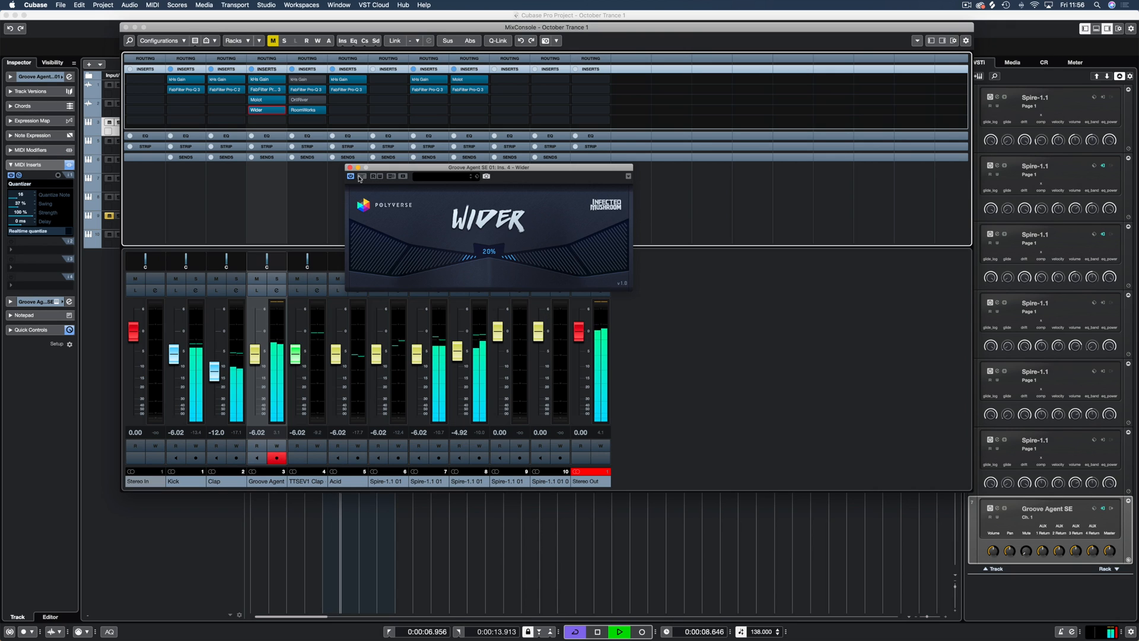
left_click(360, 177)
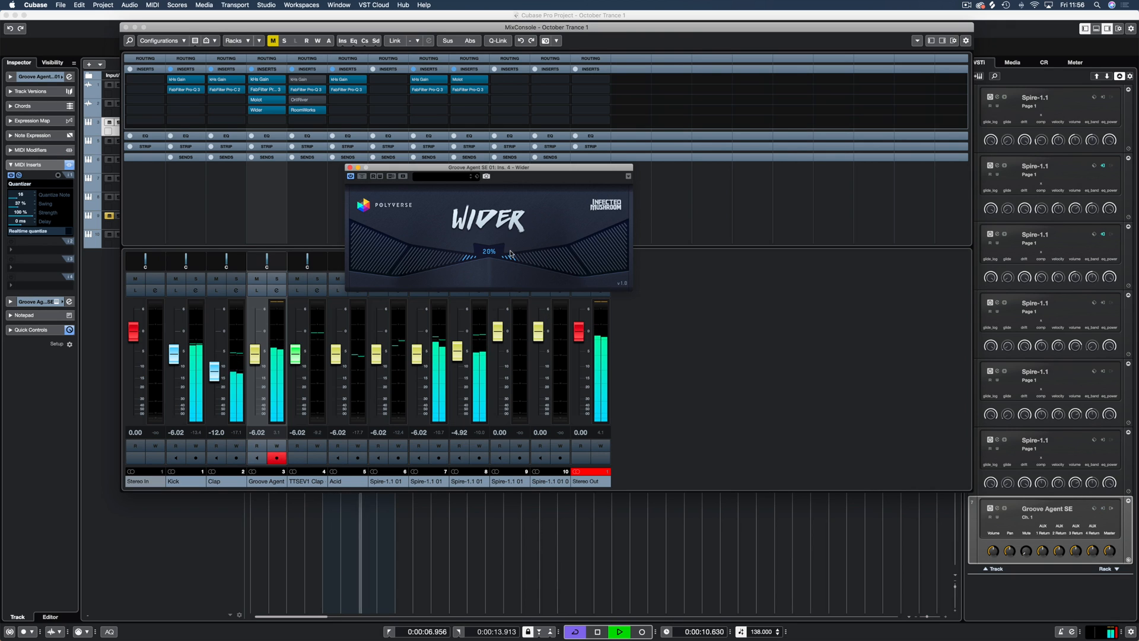
left_click_drag(513, 240, 529, 245)
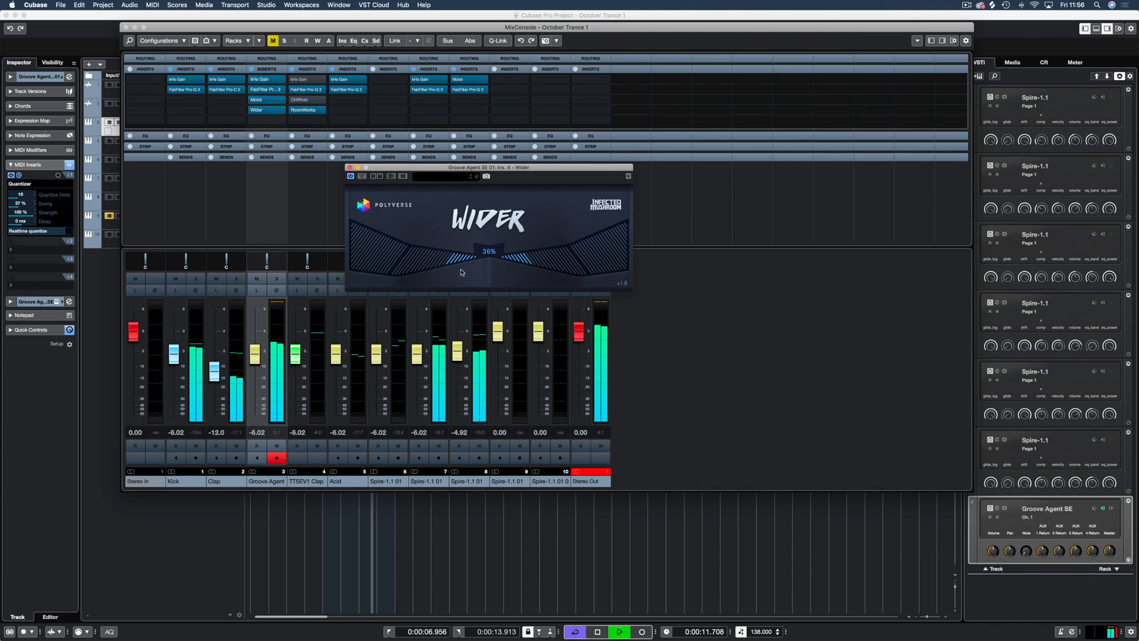
left_click(349, 168)
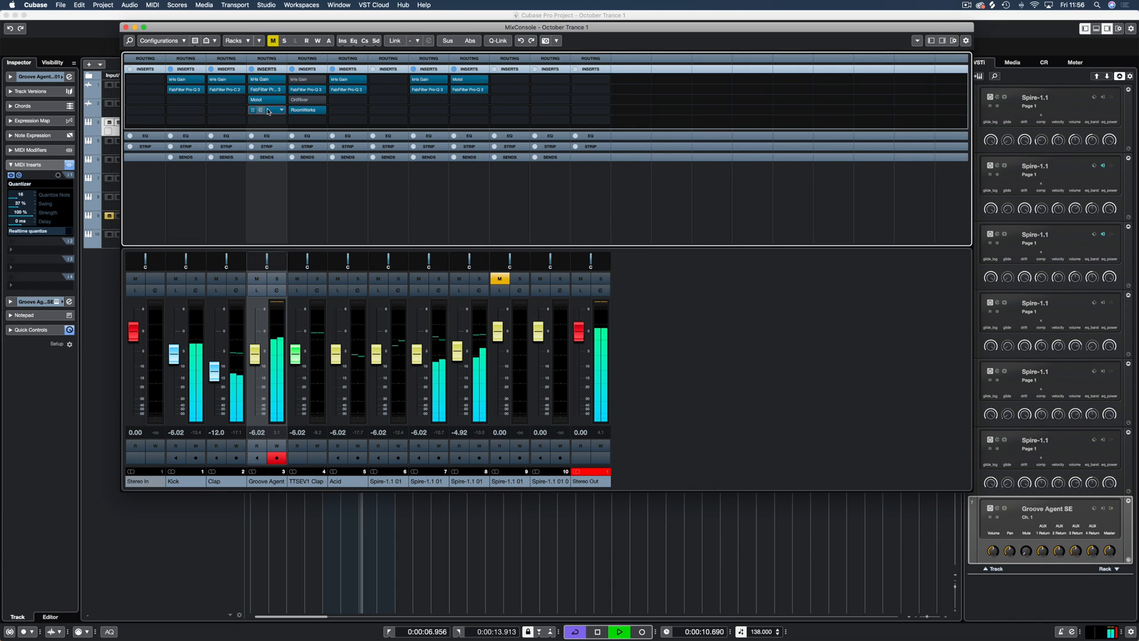
key("space")
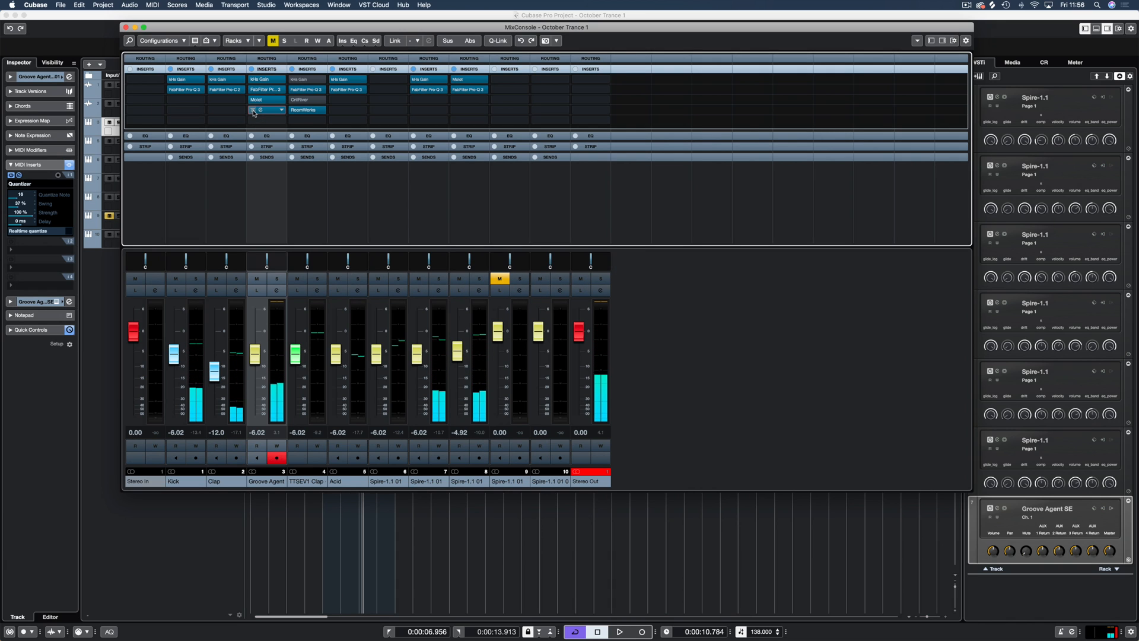
Replace Wider on the Groove Agent channel with FabFilter Pro-Q 3 and add a high shelf cut of about -1.5 dB near 8 kHz
left_click(284, 111)
type("pro")
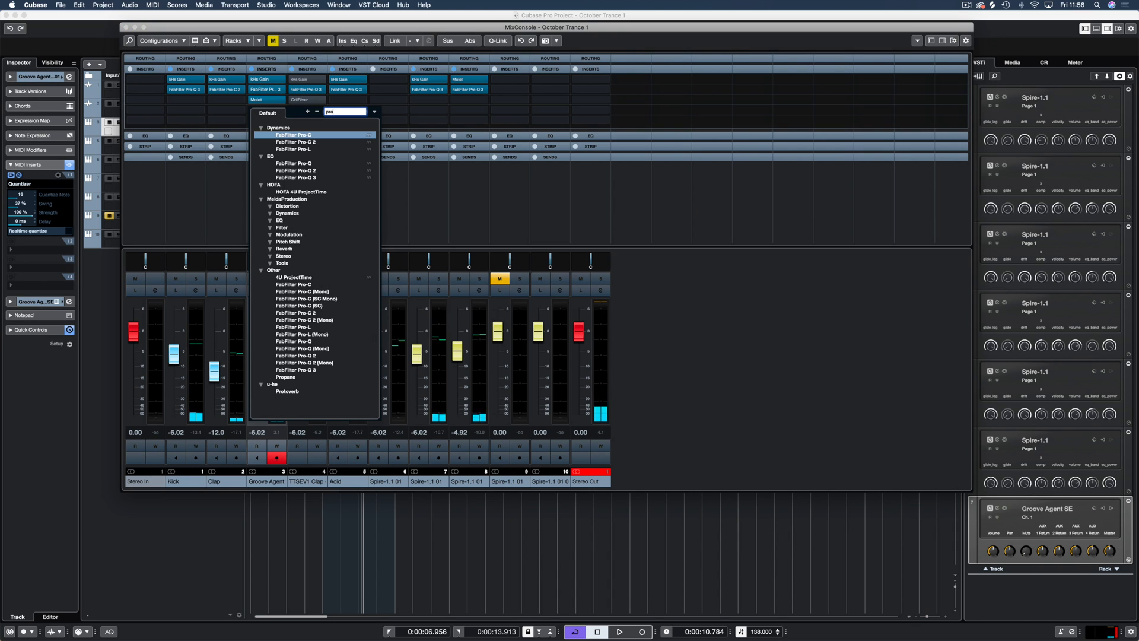
left_click(307, 178)
key("Return")
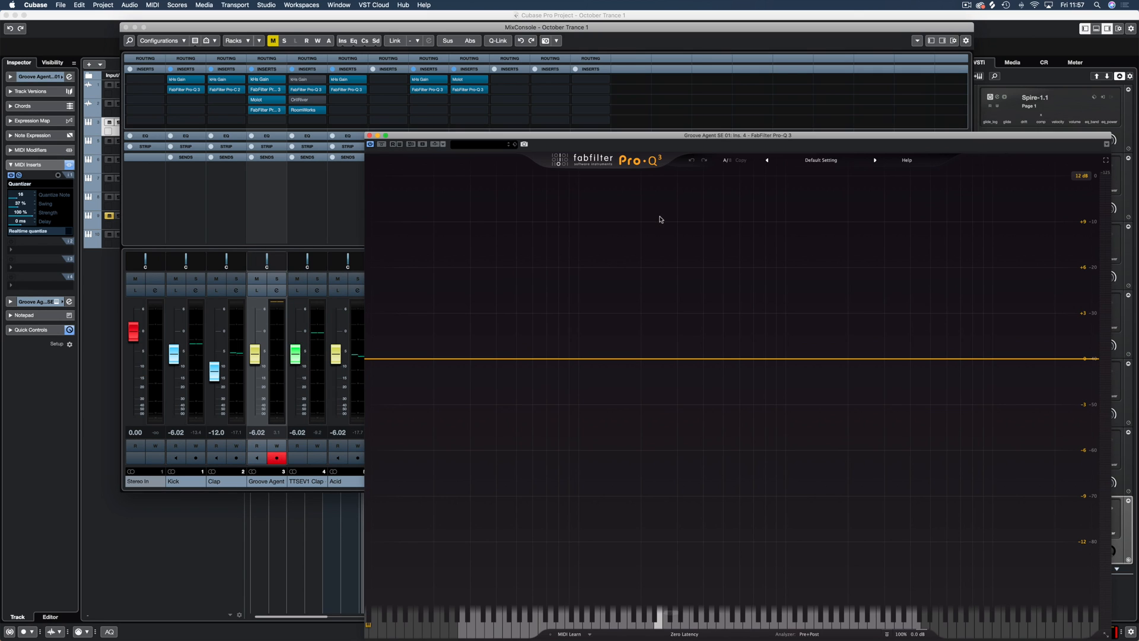
left_click_drag(810, 137, 472, 91)
key("space")
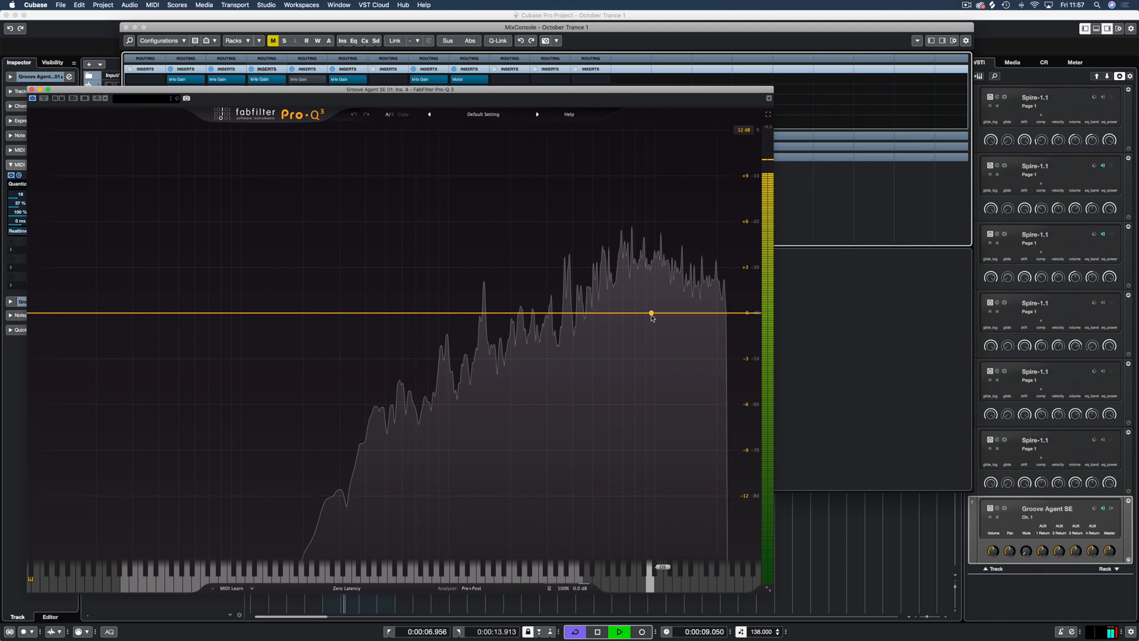
left_click_drag(651, 314, 634, 336)
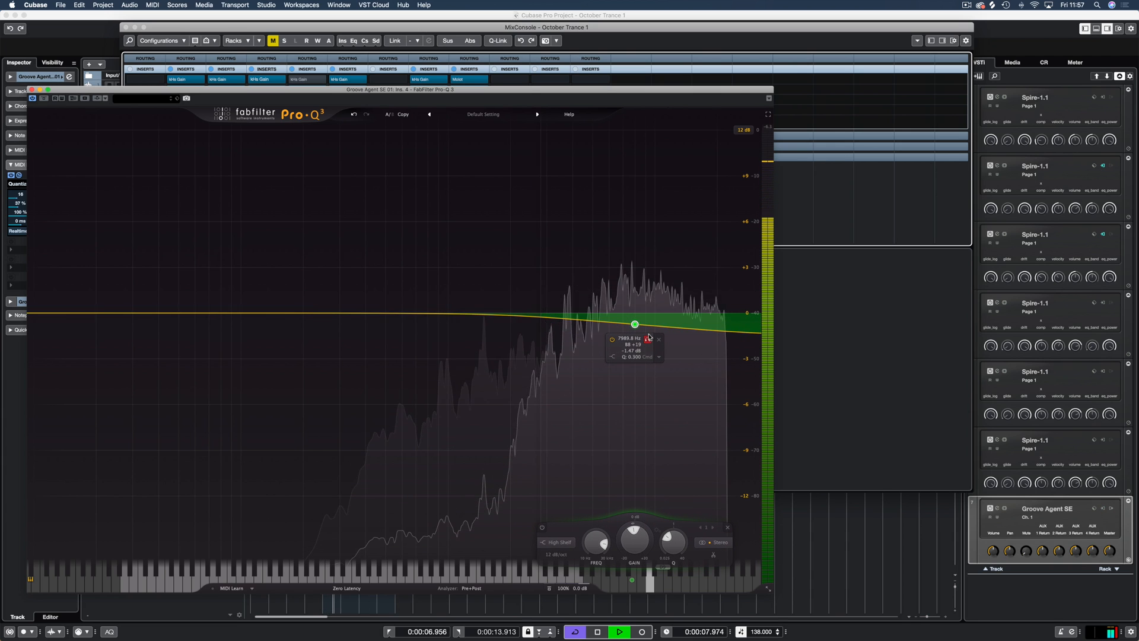
Deepen the high shelf cut on the Groove Agent channel's Pro-Q 3 to about -1.8 dB near 7.9 kHz and save the project
left_click_drag(635, 324, 633, 328)
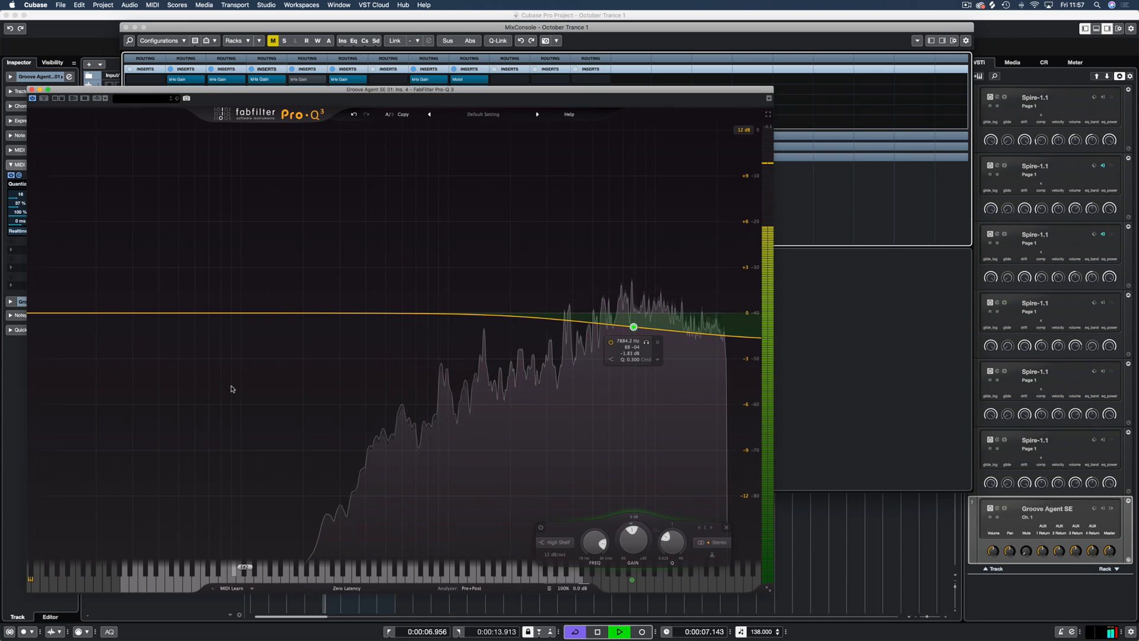
left_click_drag(135, 90, 215, 53)
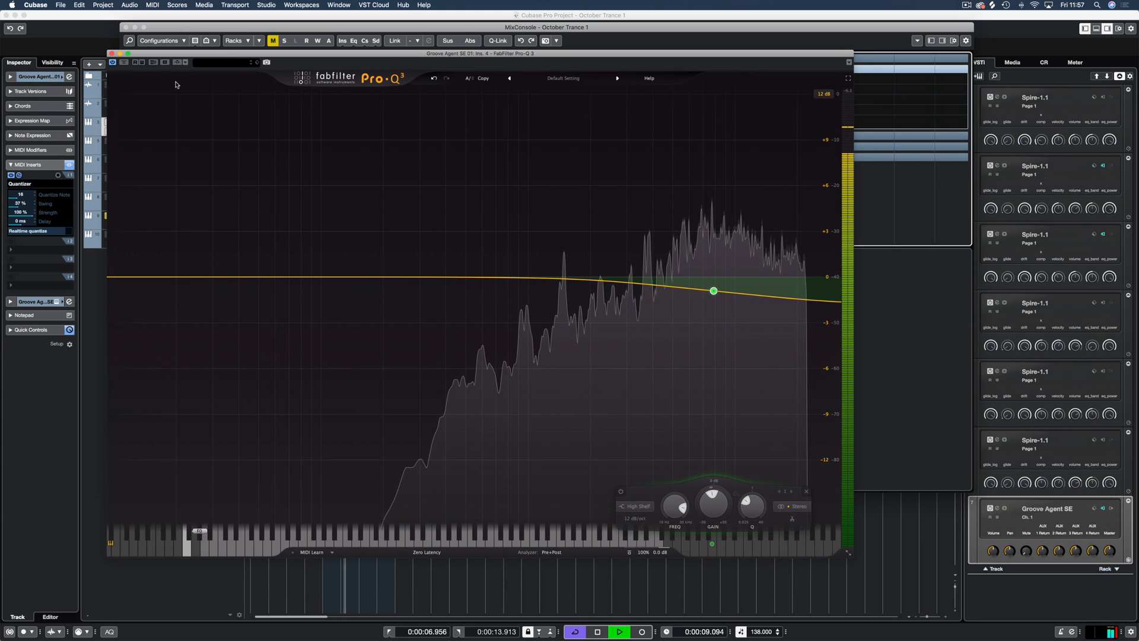
left_click(111, 53)
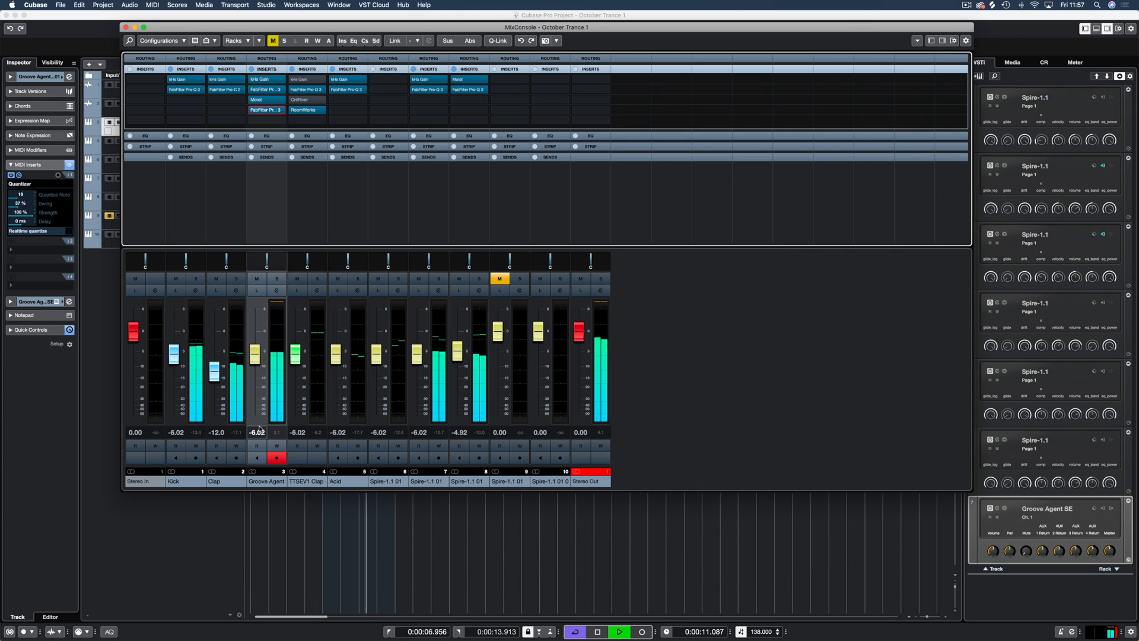
mouse_move(254, 113)
key("space")
key("super+s")
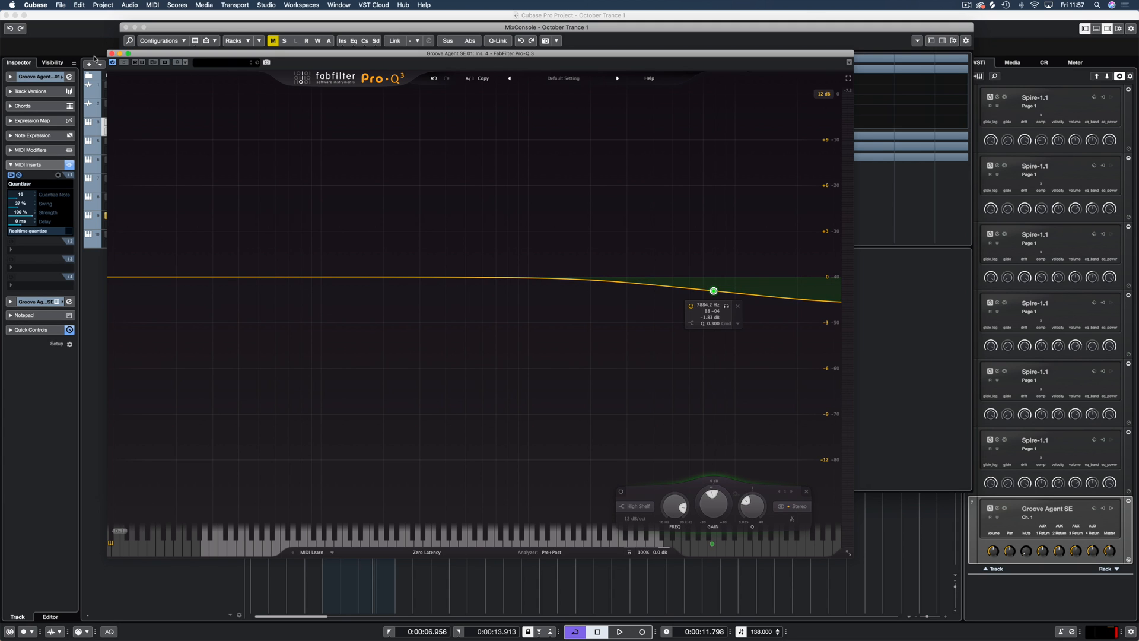
left_click(111, 53)
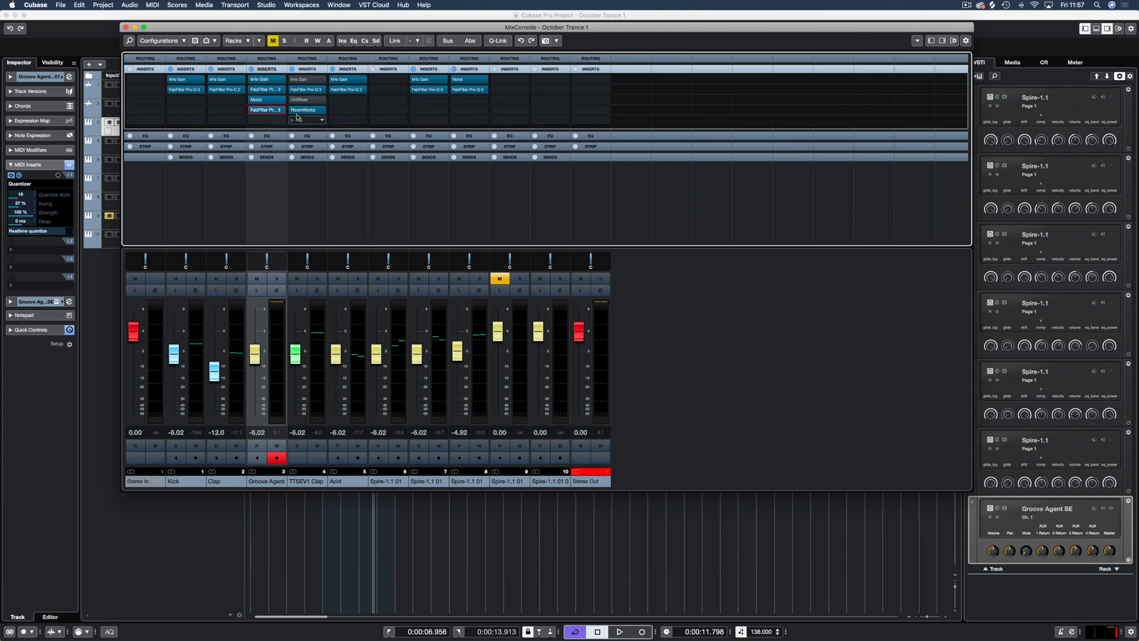
Add a stereo effect track named Reverb Global with Tal-Reverb-2, routed to Stereo Out
right_click(662, 328)
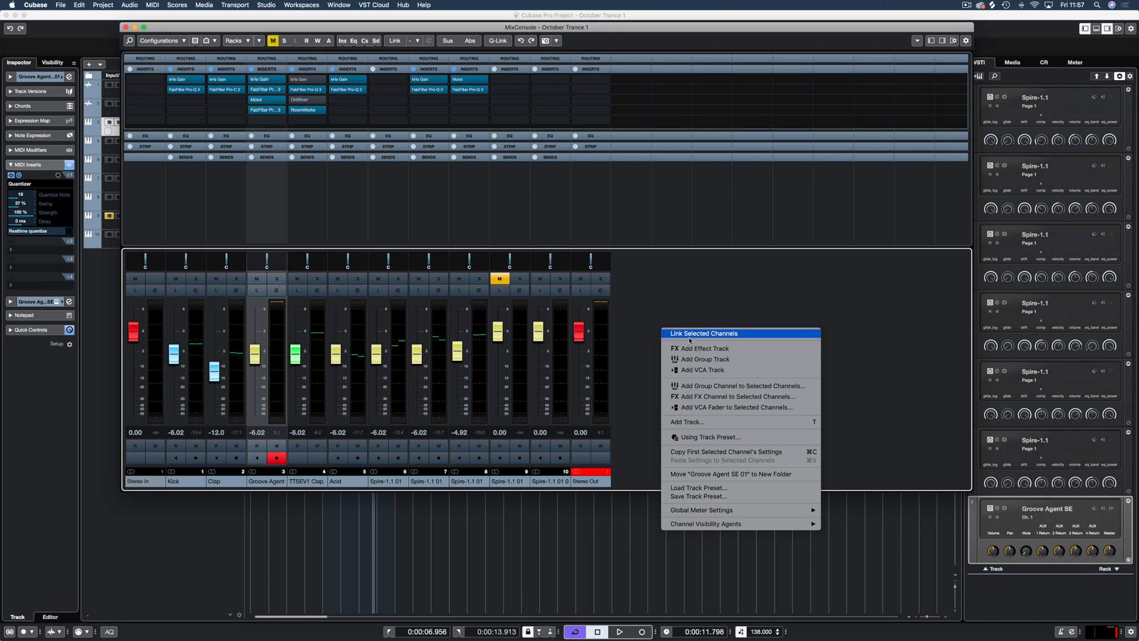
left_click(718, 352)
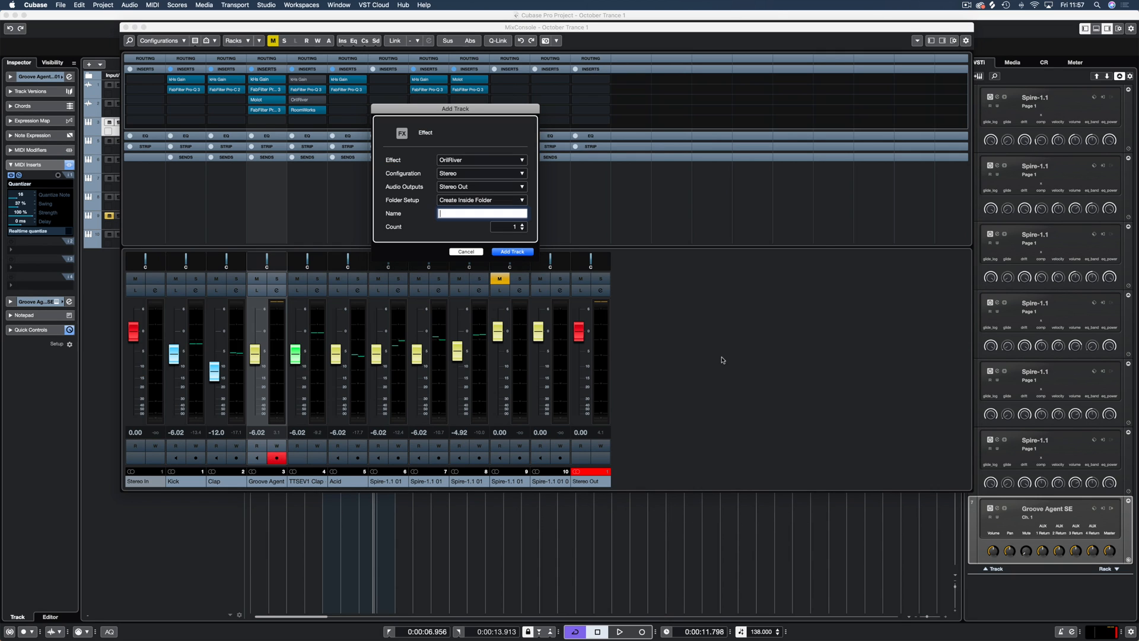
left_click(472, 160)
type("tal")
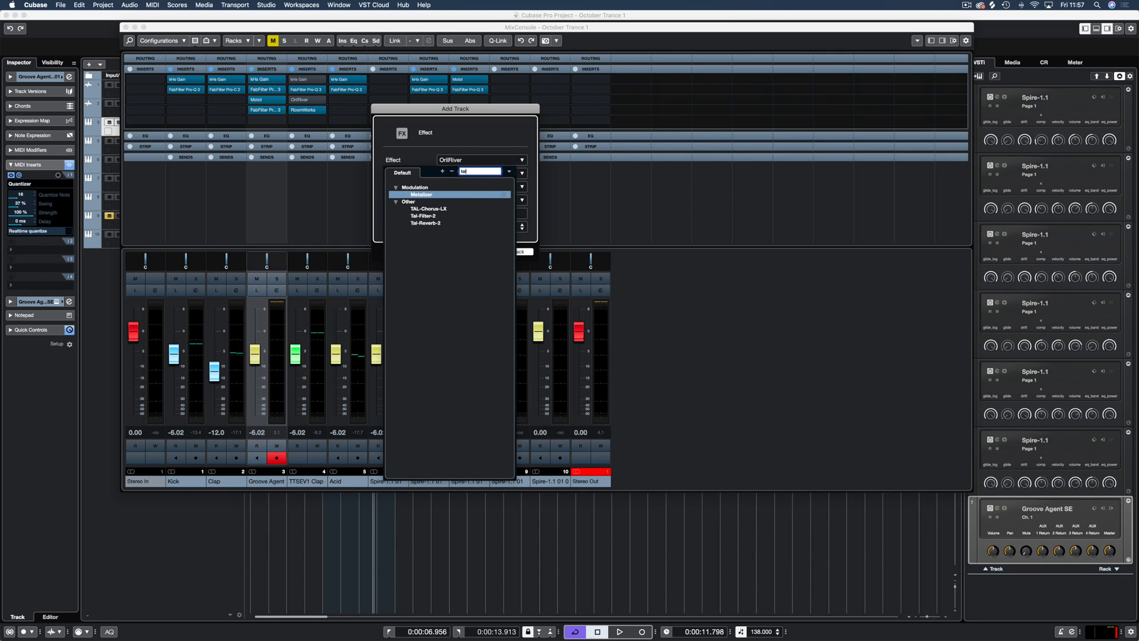
left_click(433, 223)
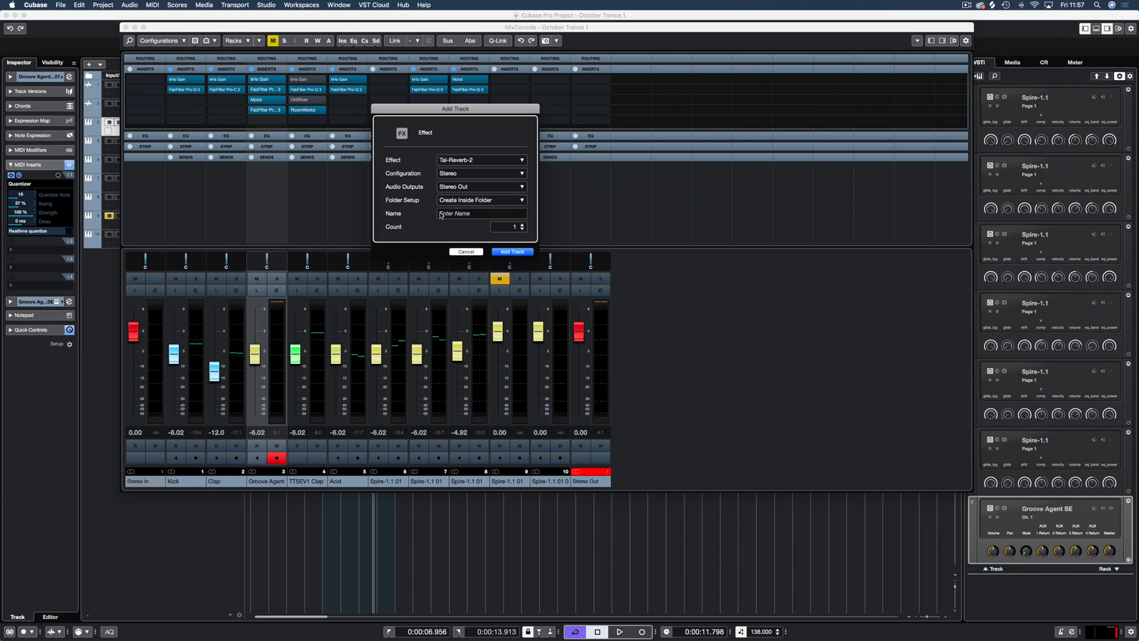
left_click(457, 215)
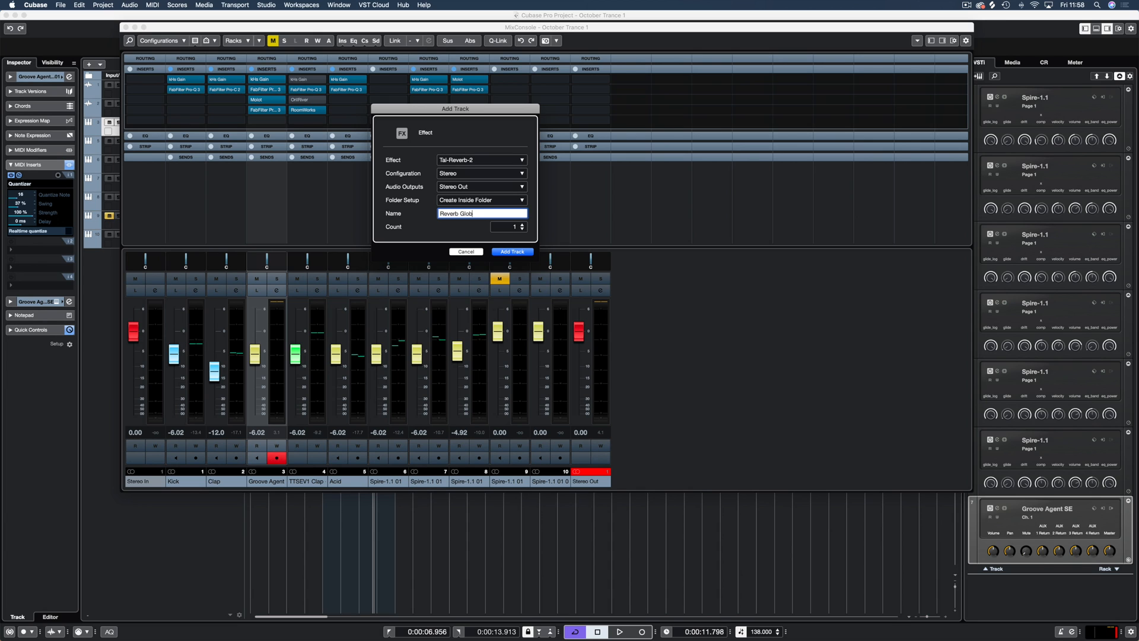
left_click(511, 251)
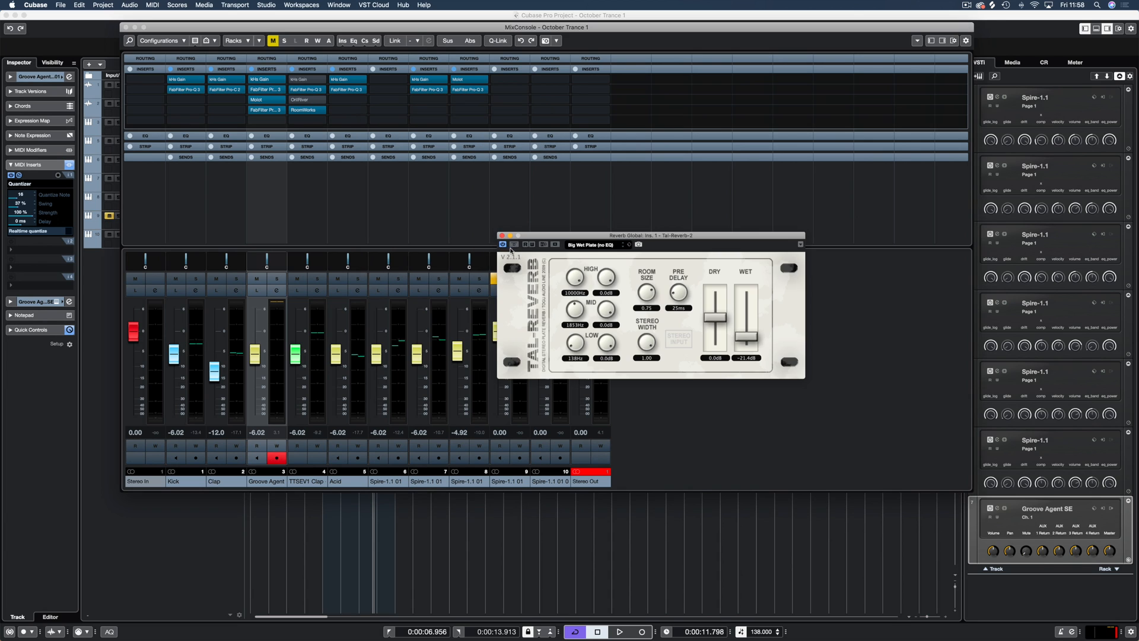
Set Tal-Reverb-2 to full wet level, room size 0.88 and stereo input with reduced lows, and lower the Reverb Global channel to -6.15 dB
left_click_drag(545, 234, 652, 211)
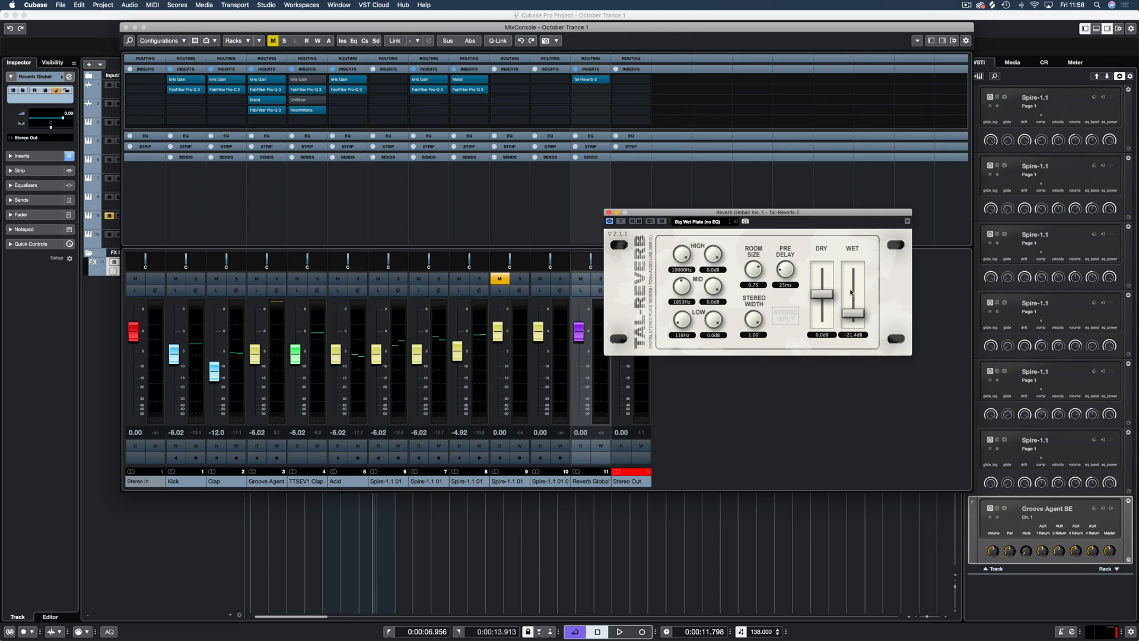
left_click(855, 265)
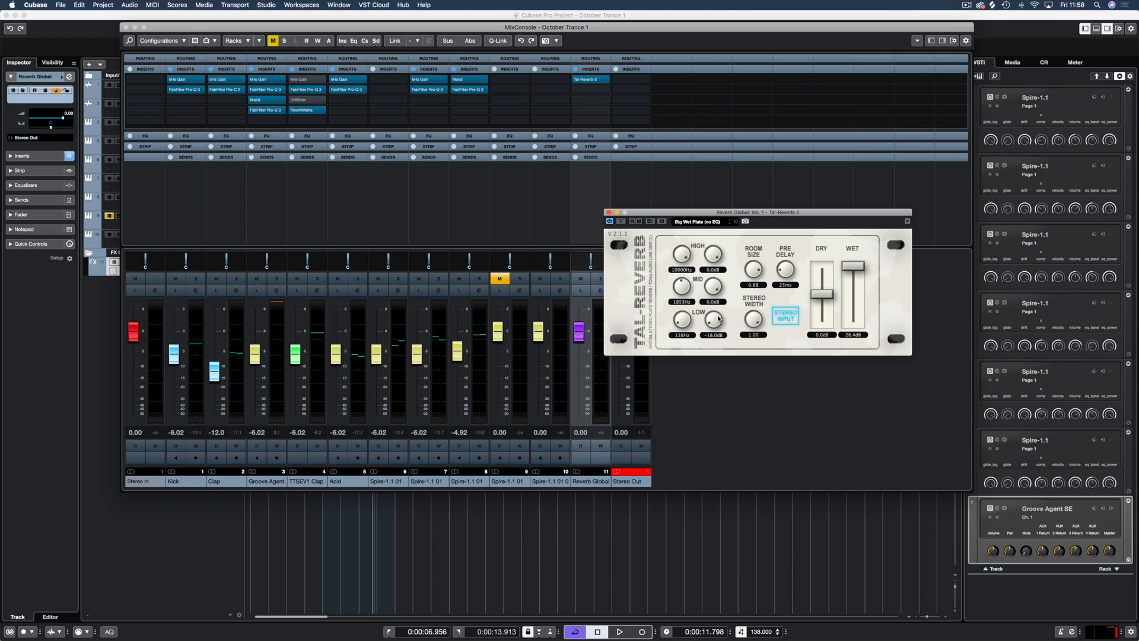
left_click(617, 212)
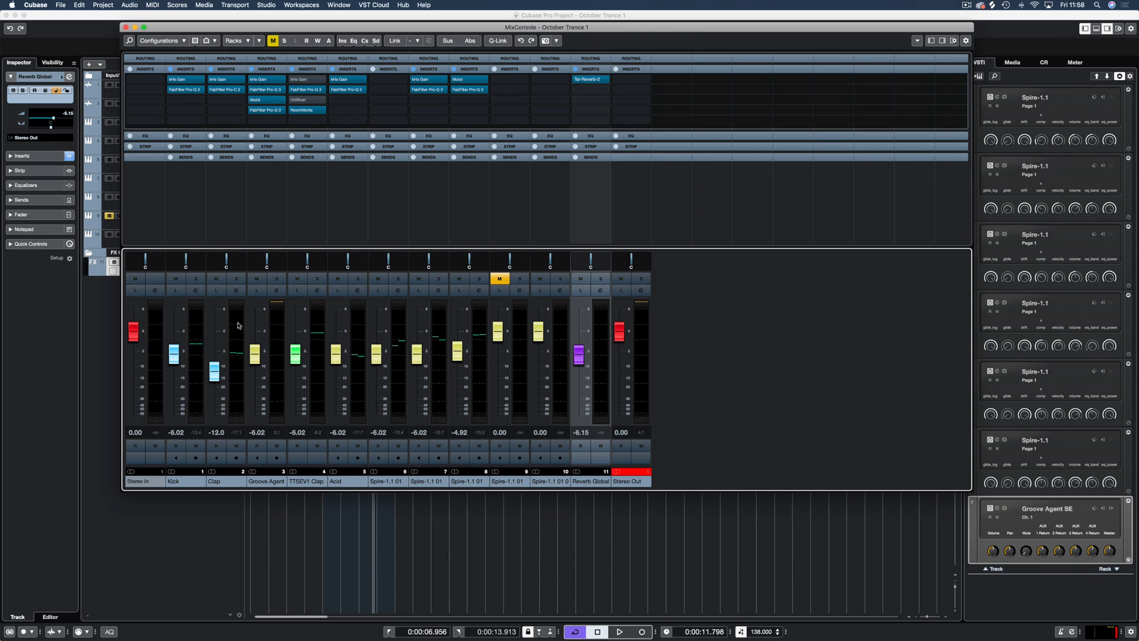
Solo the Groove Agent channel, add an active send to Reverb Global, and audition the reverb return during playback
left_click(277, 279)
key("space")
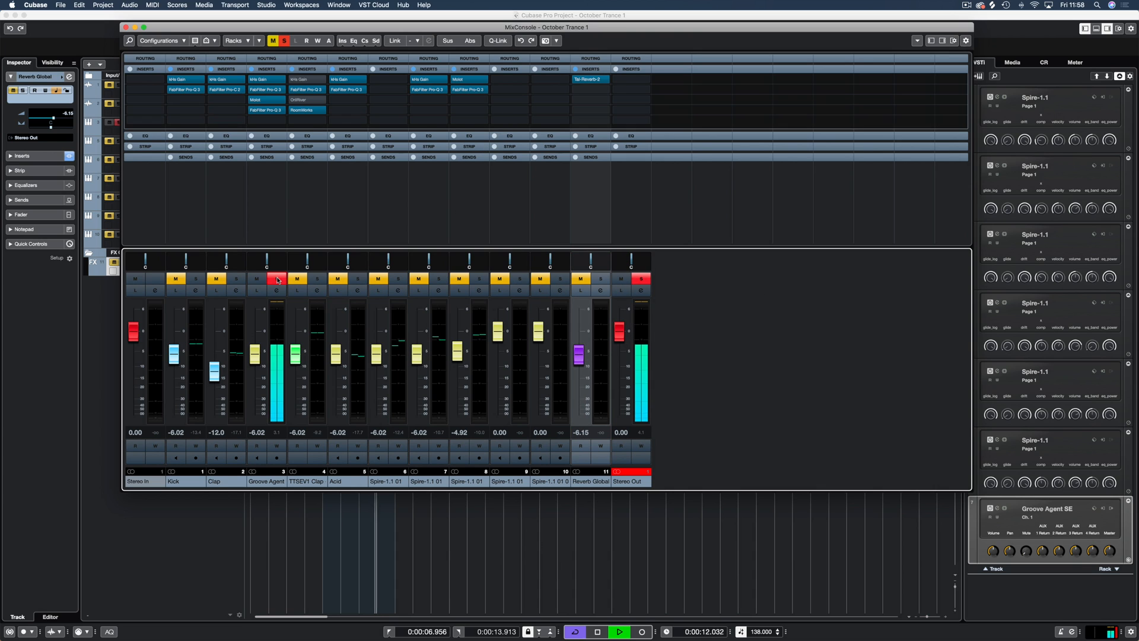
left_click(271, 158)
left_click(272, 170)
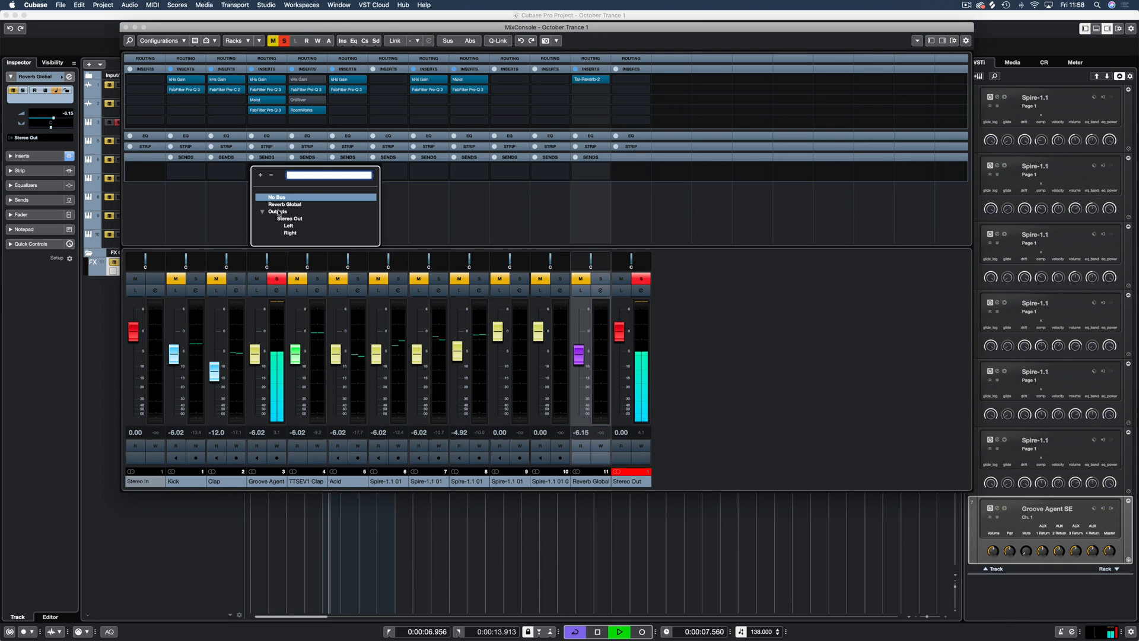
left_click(264, 202)
left_click(252, 167)
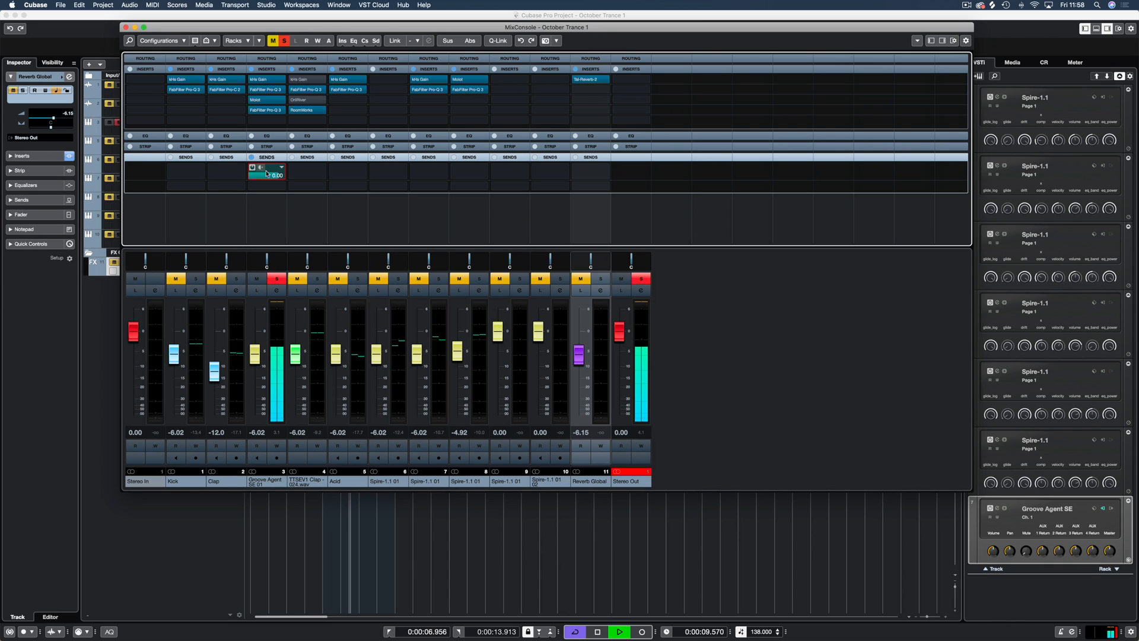
left_click(601, 280)
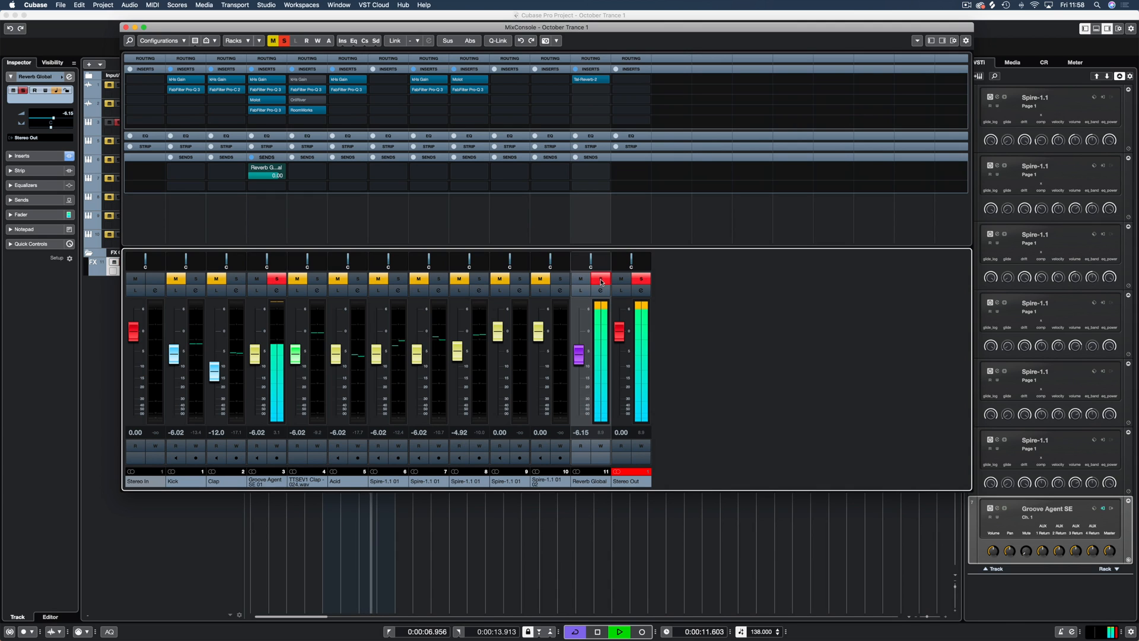
key("space")
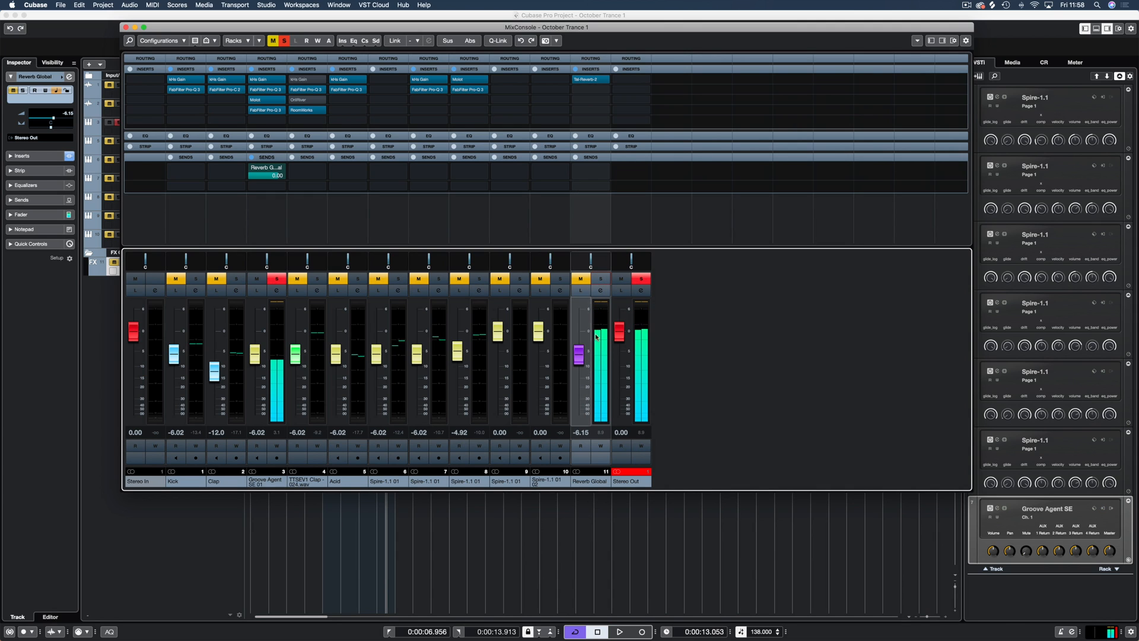
Lower Tal-Reverb-2's wet level to about -7.7 dB and the Groove Agent send to -22.3 dB while auditioning with Reverb Global soloed
left_click(591, 80)
left_click_drag(857, 282, 832, 315)
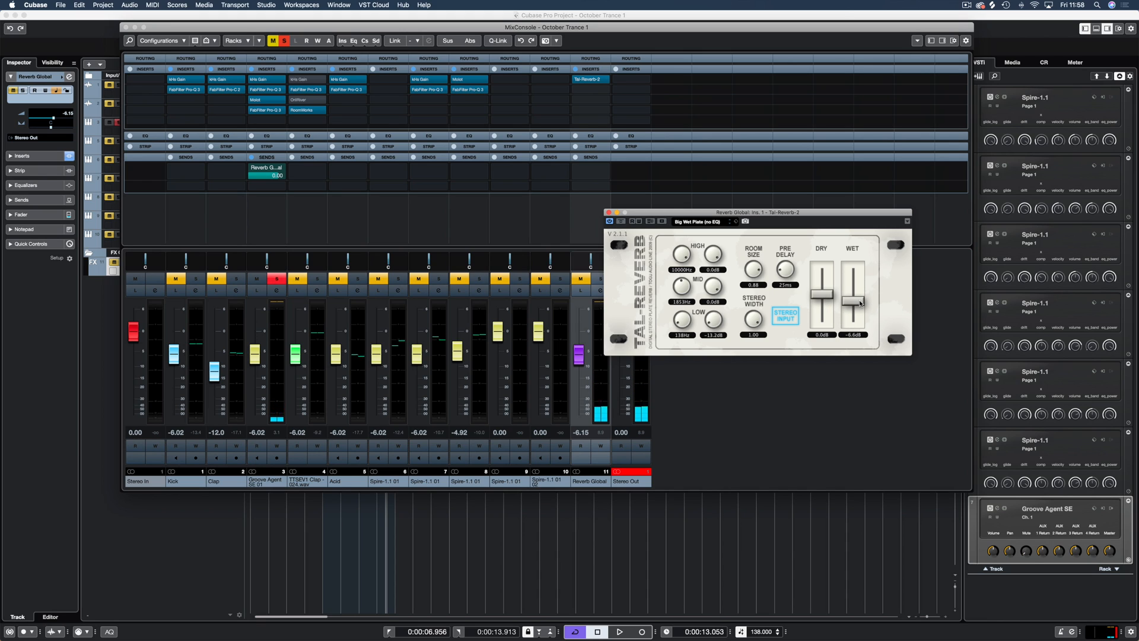
left_click(596, 276)
key("space")
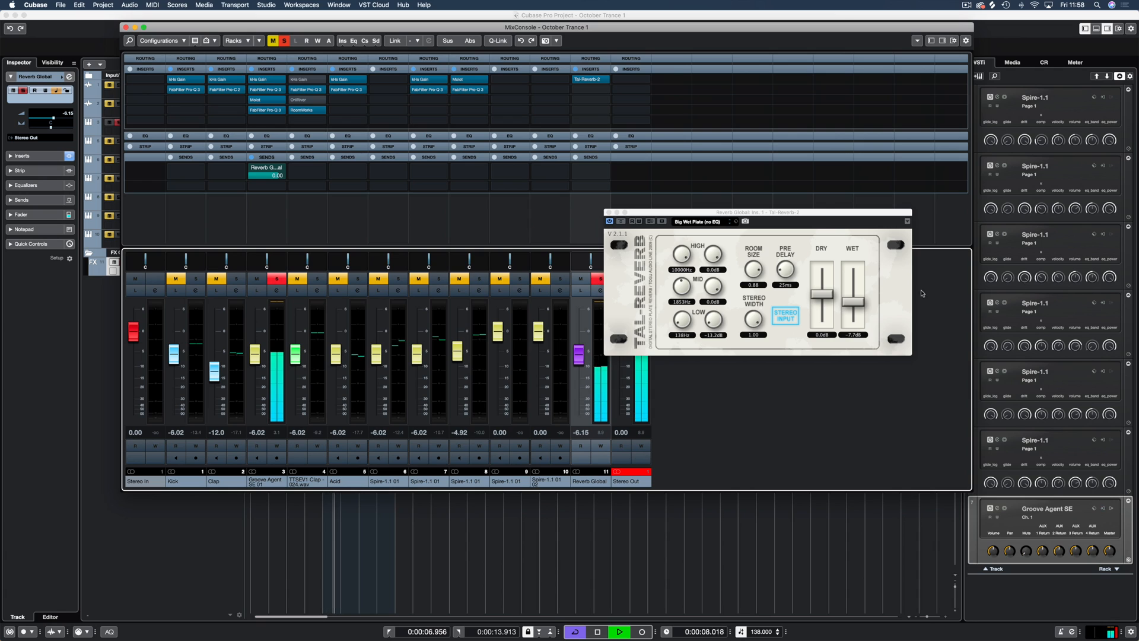
left_click_drag(274, 175, 239, 163)
key("space")
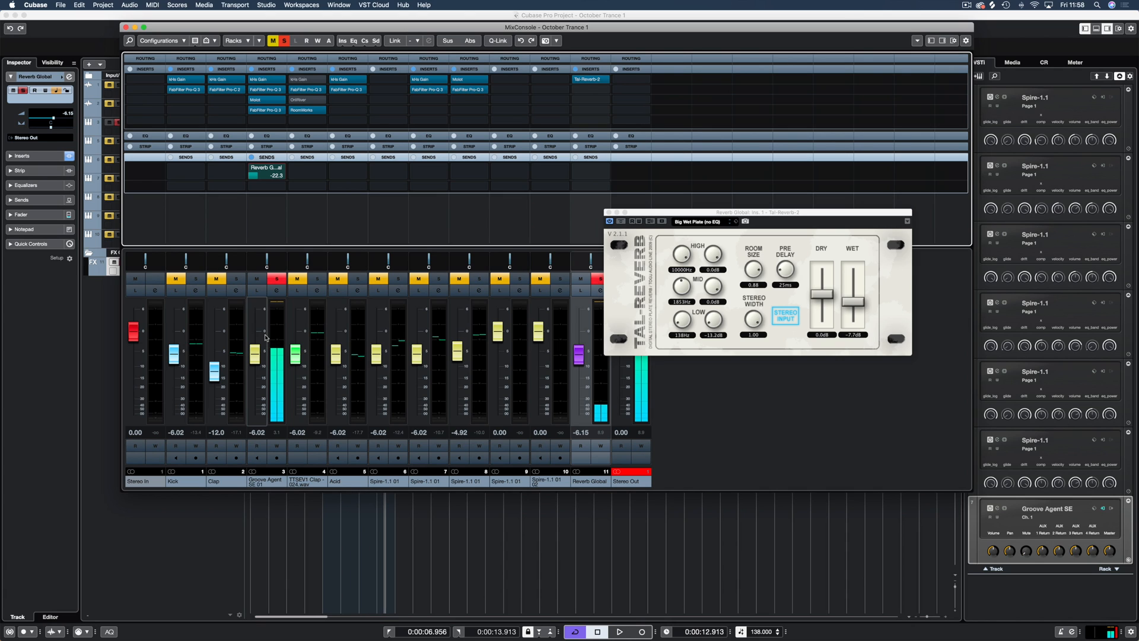
Clear the channel solos and compare the full mix with the Groove Agent reverb send off and on
left_click(277, 280)
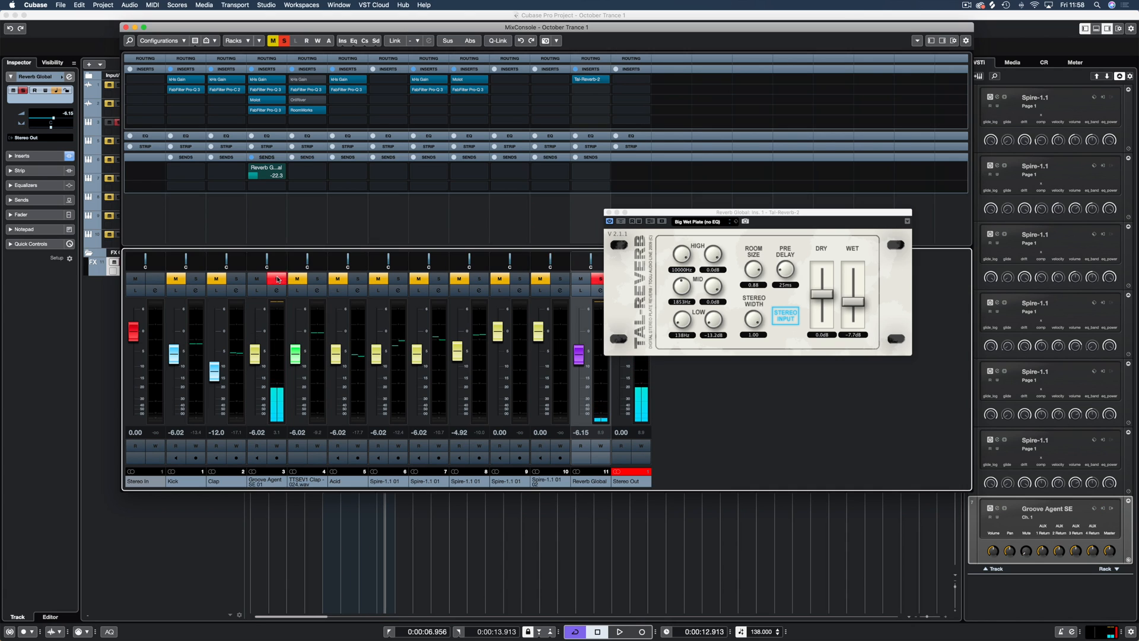
key("space")
left_click(608, 212)
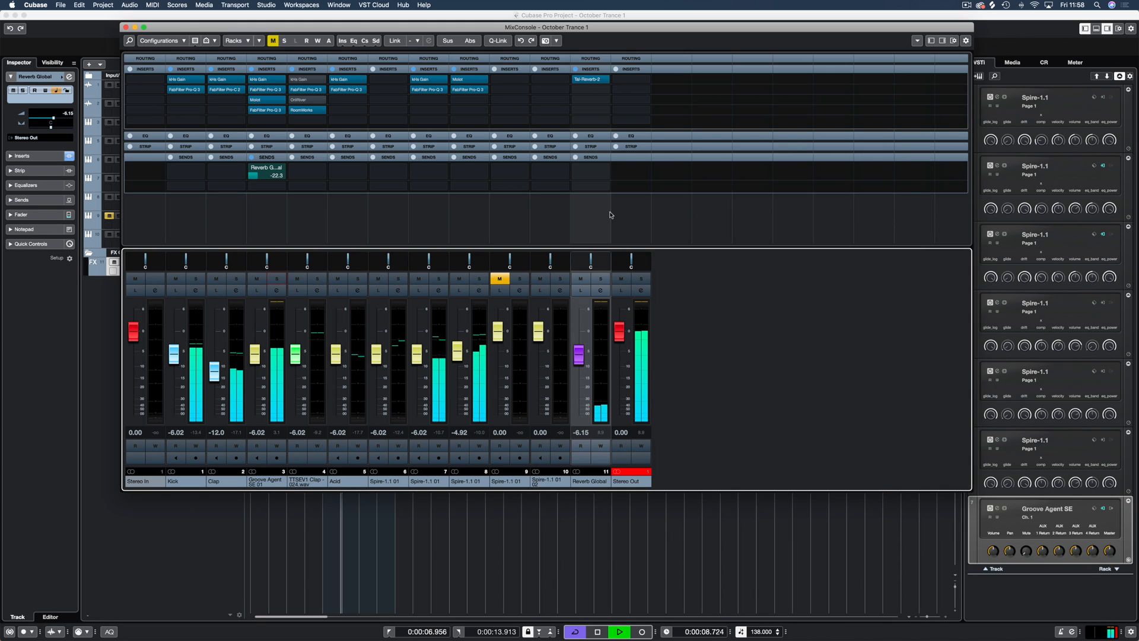
left_click(252, 169)
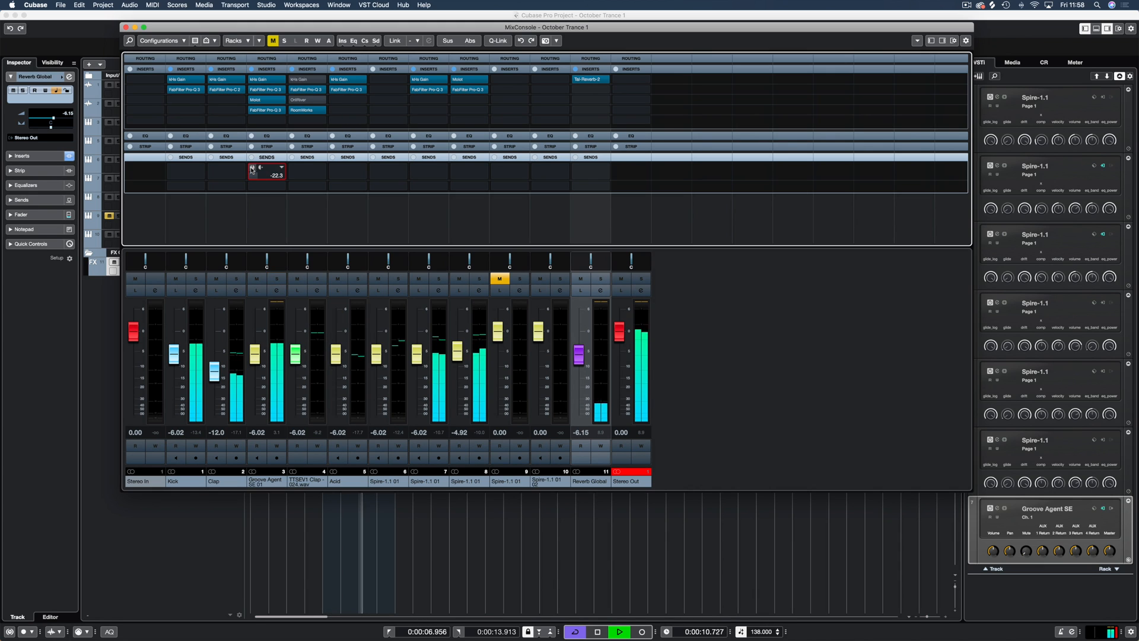
left_click(253, 168)
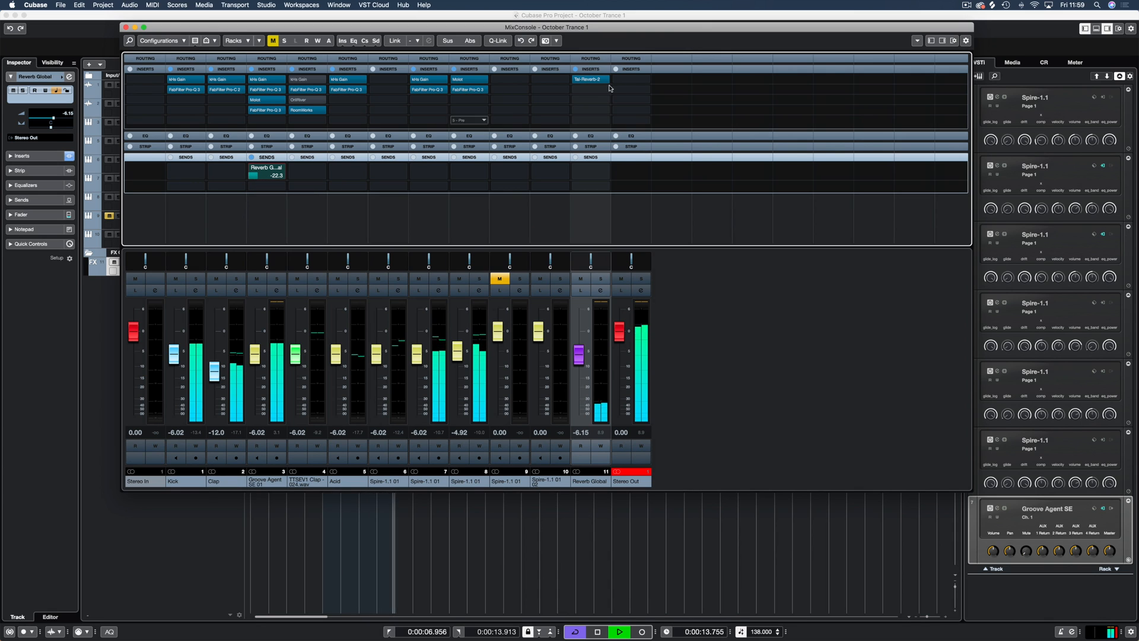
Reduce the high band gain of Tal-Reverb-2 and reset the Reverb Global channel's peak meter during playback
left_click(588, 79)
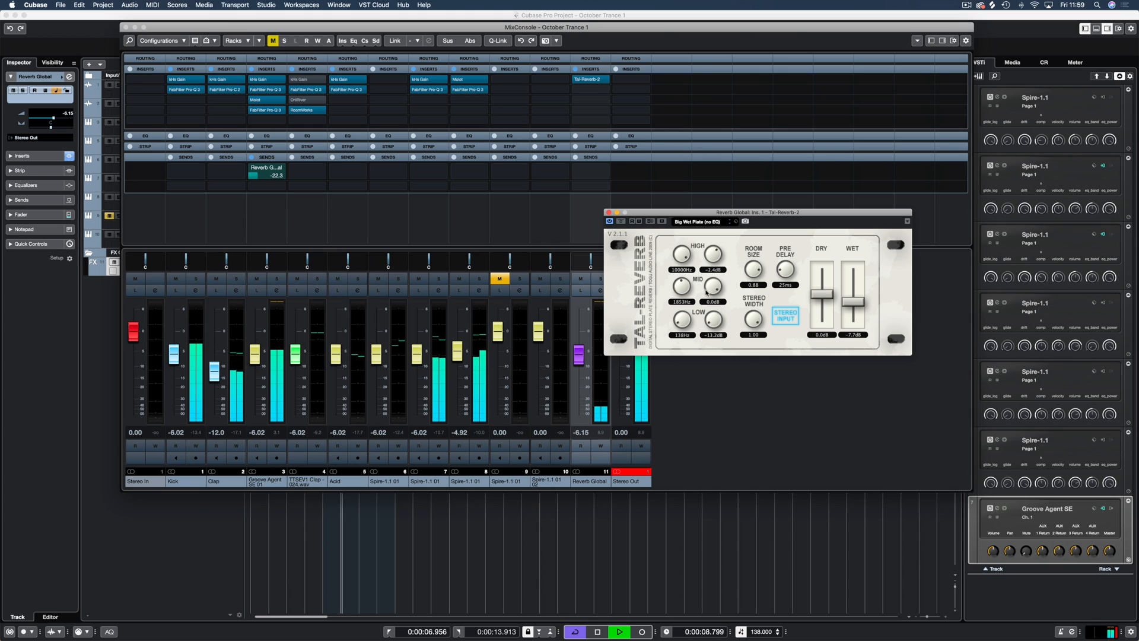
double_click(707, 248)
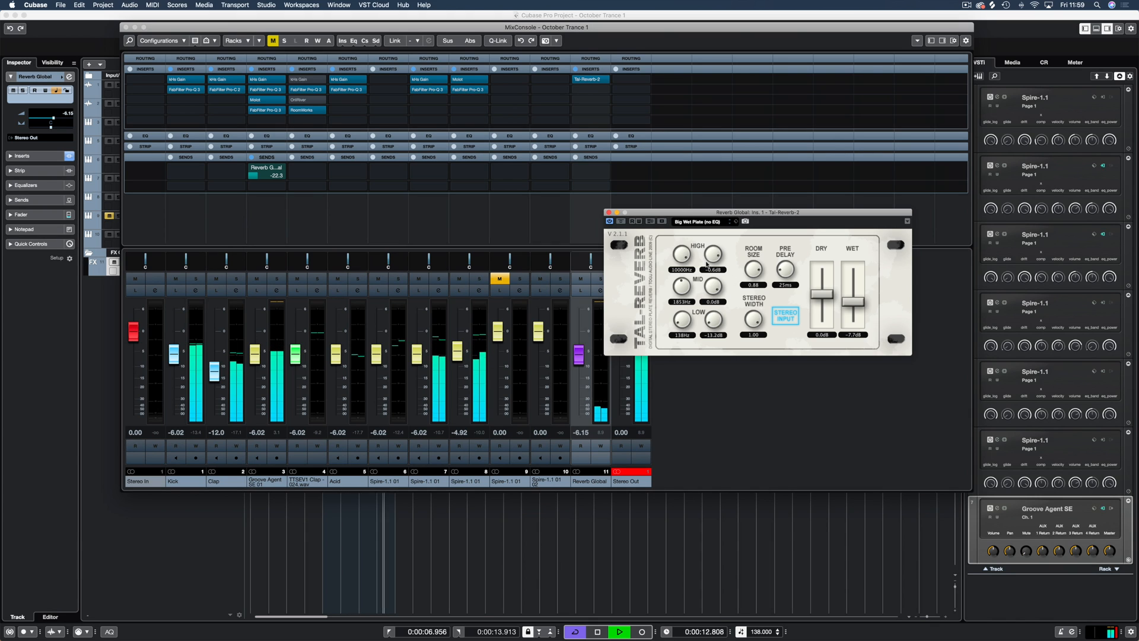
left_click(608, 211)
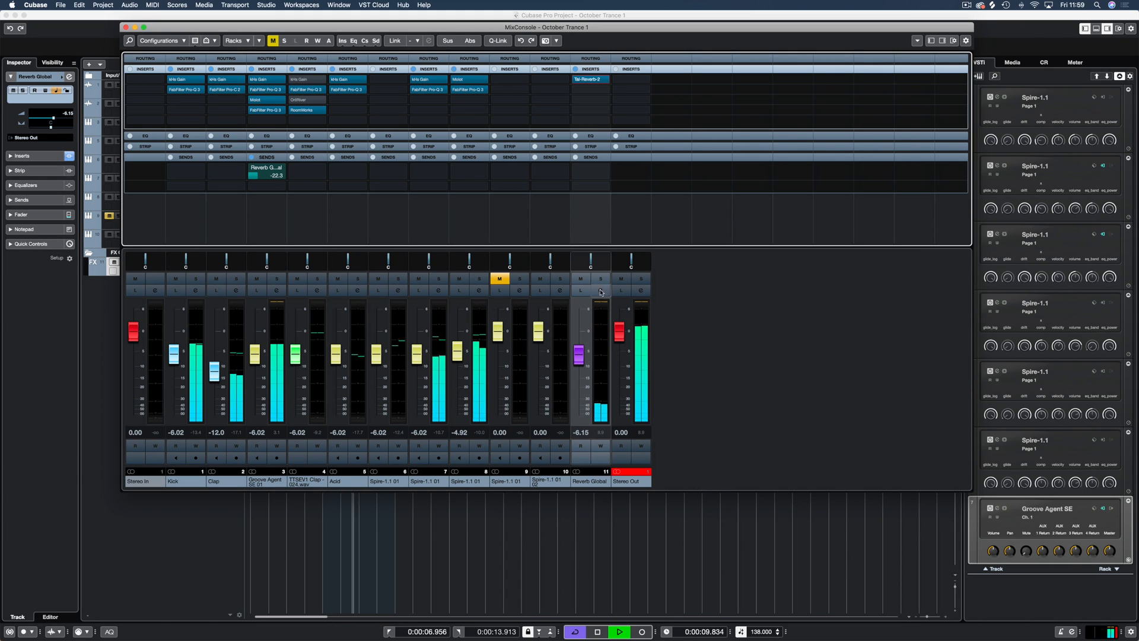
left_click(601, 440)
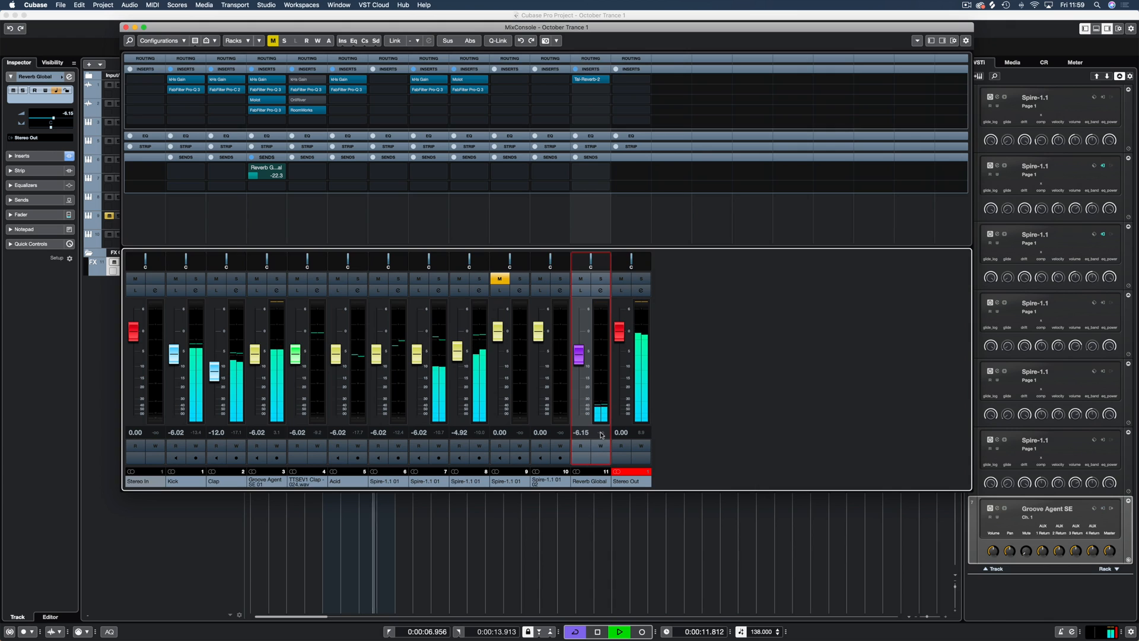
Lower the Groove Agent channel fader to -8.23 dB, stop playback and close the MixConsole
left_click(259, 364)
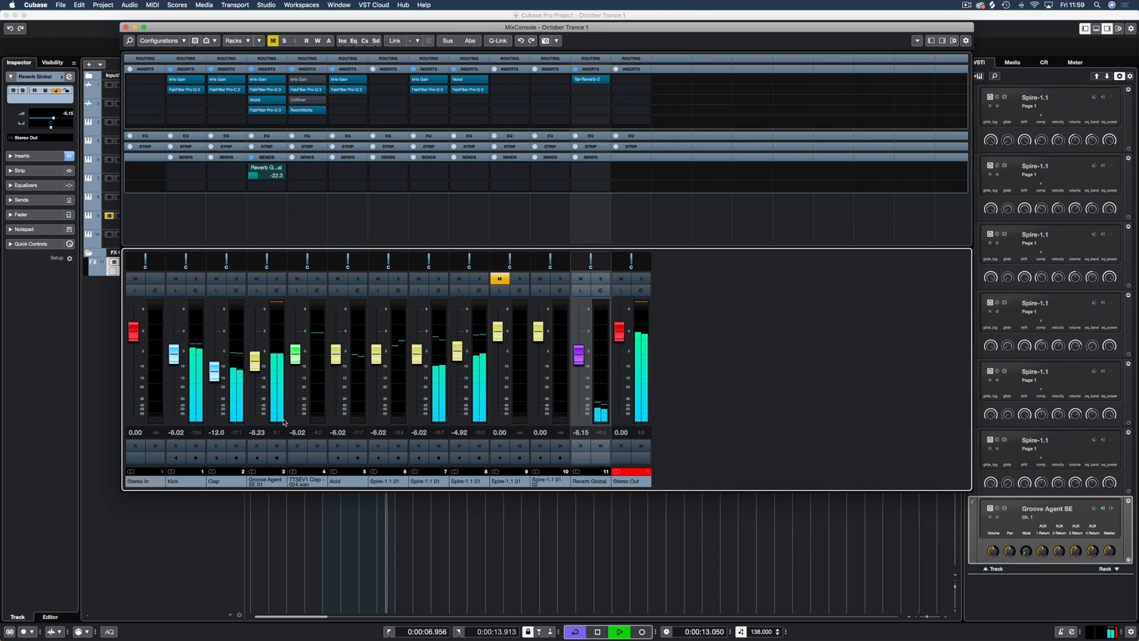
mouse_move(262, 113)
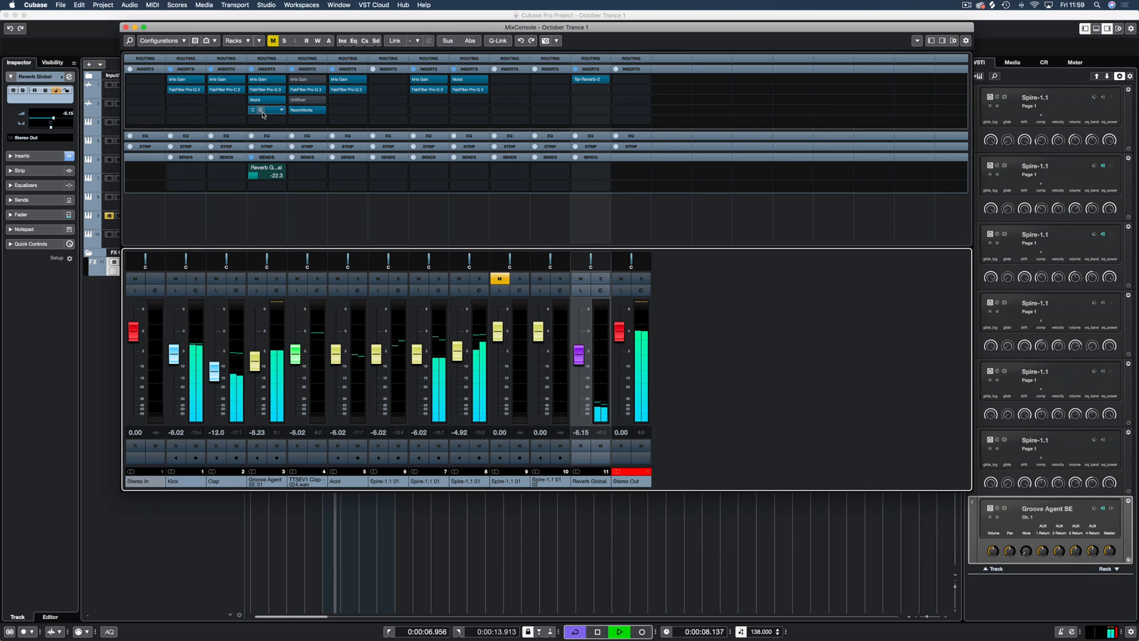
key("space")
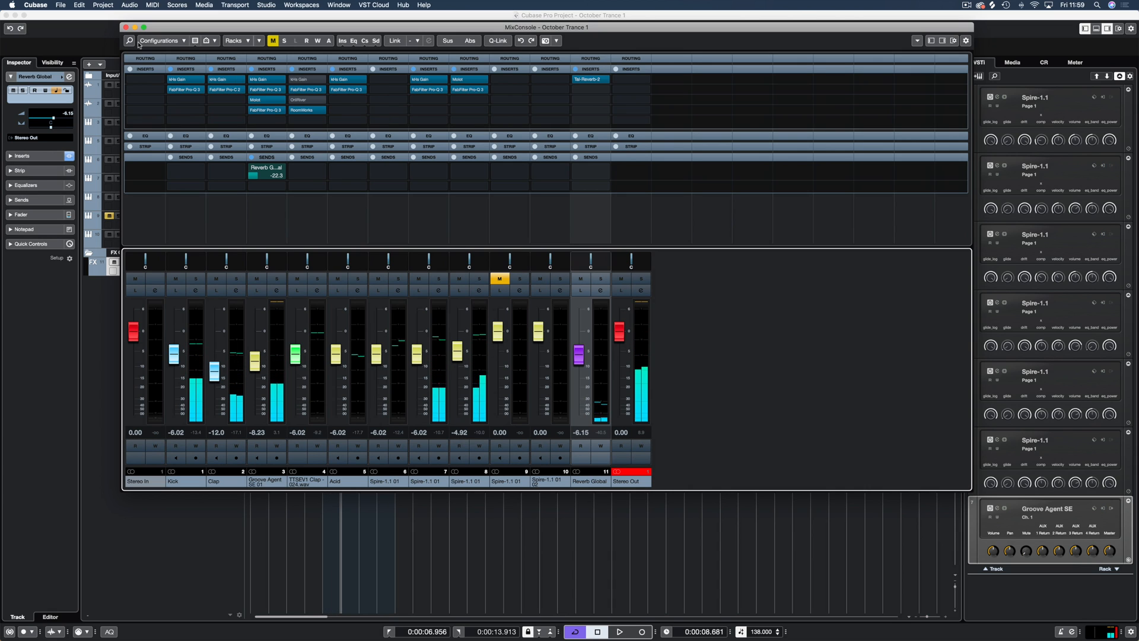
left_click(125, 27)
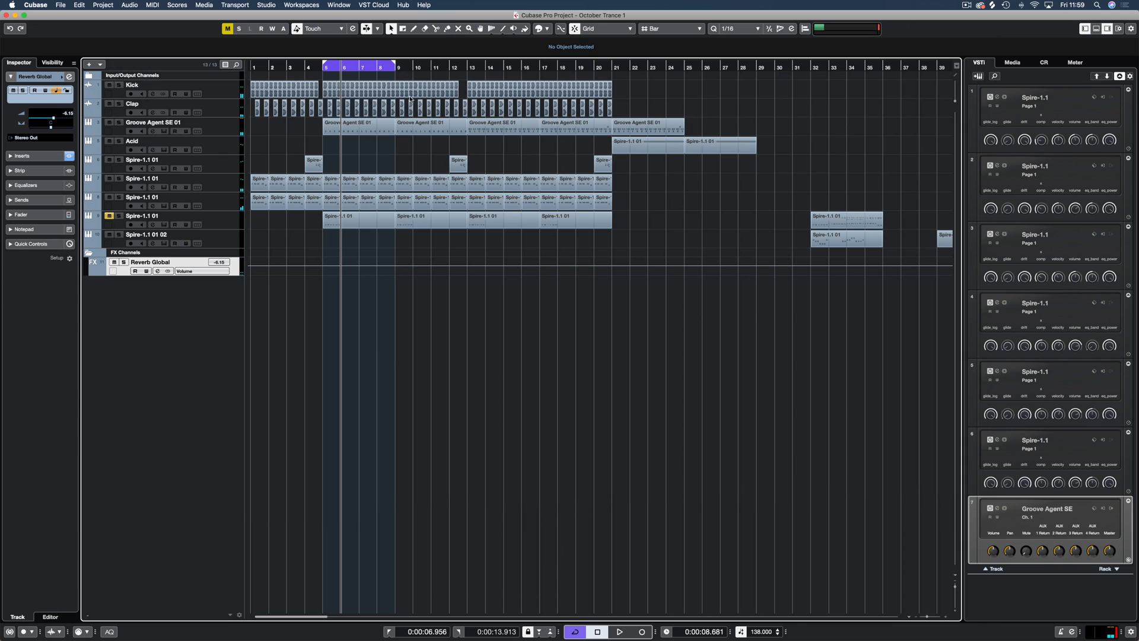
Set the loop range to the Groove Agent part from bar 13 to 17 and play it back
left_click(489, 129)
key("p")
key("space")
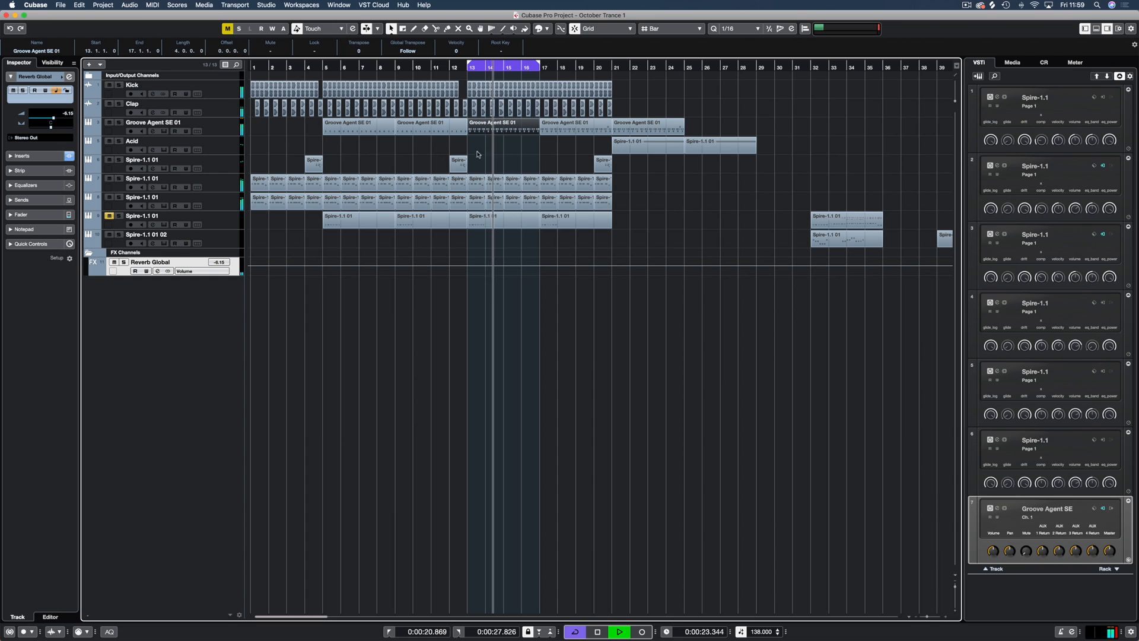
Solo the Clap track and add a Reverb Global send to its channel at about -21.0 dB
left_click(119, 104)
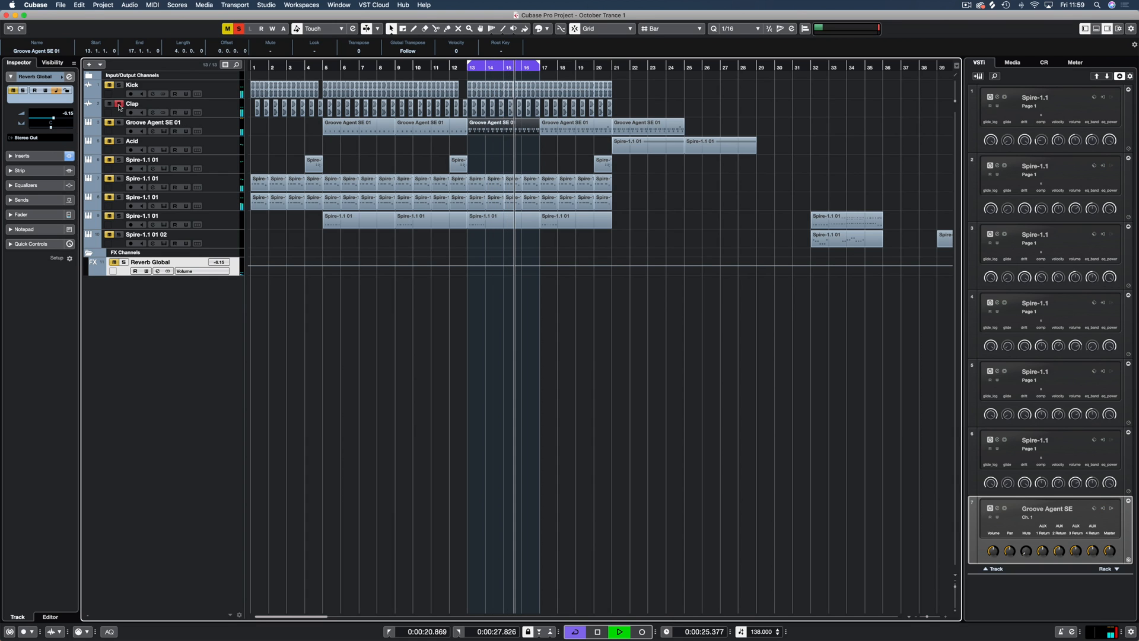
key("F3")
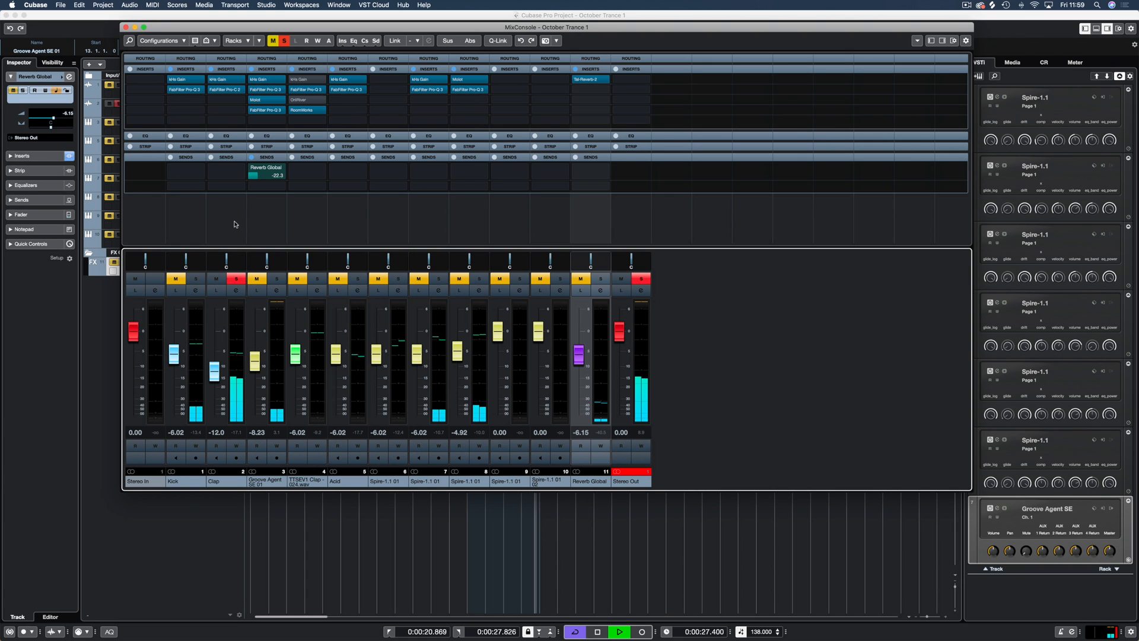
left_click(239, 169)
left_click(244, 203)
left_click(212, 167)
left_click_drag(224, 175, 212, 179)
Solo Reverb Global, briefly compare against the soloed Groove Agent channel, fine-tune the Clap reverb send to -21.1 dB and stop playback
left_click(601, 279)
left_click(276, 279)
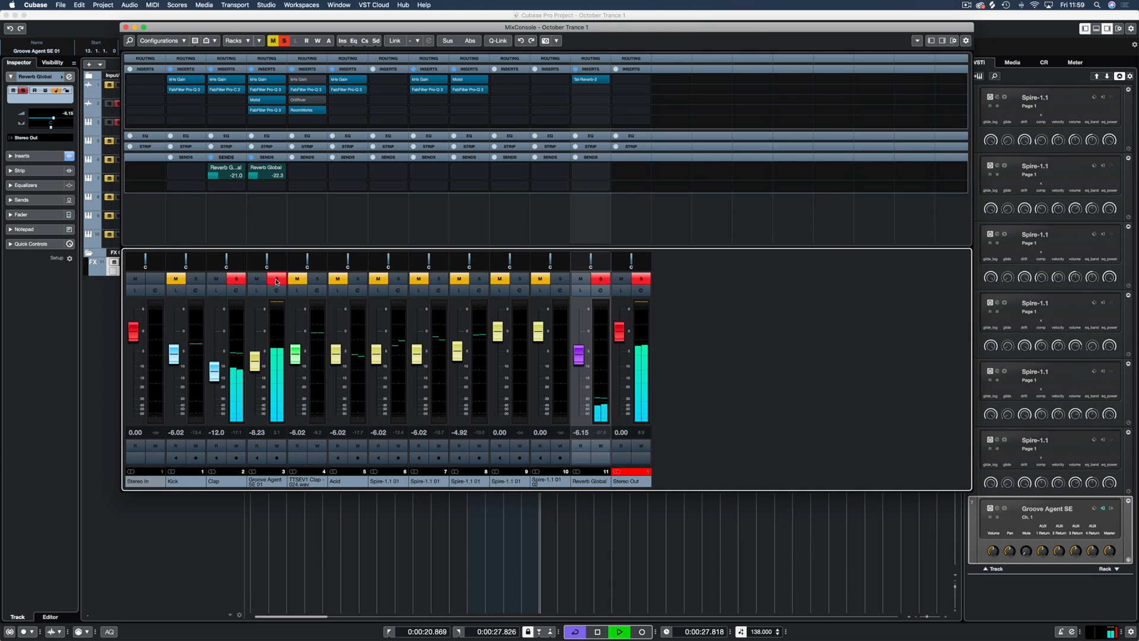
left_click(230, 181)
key("space")
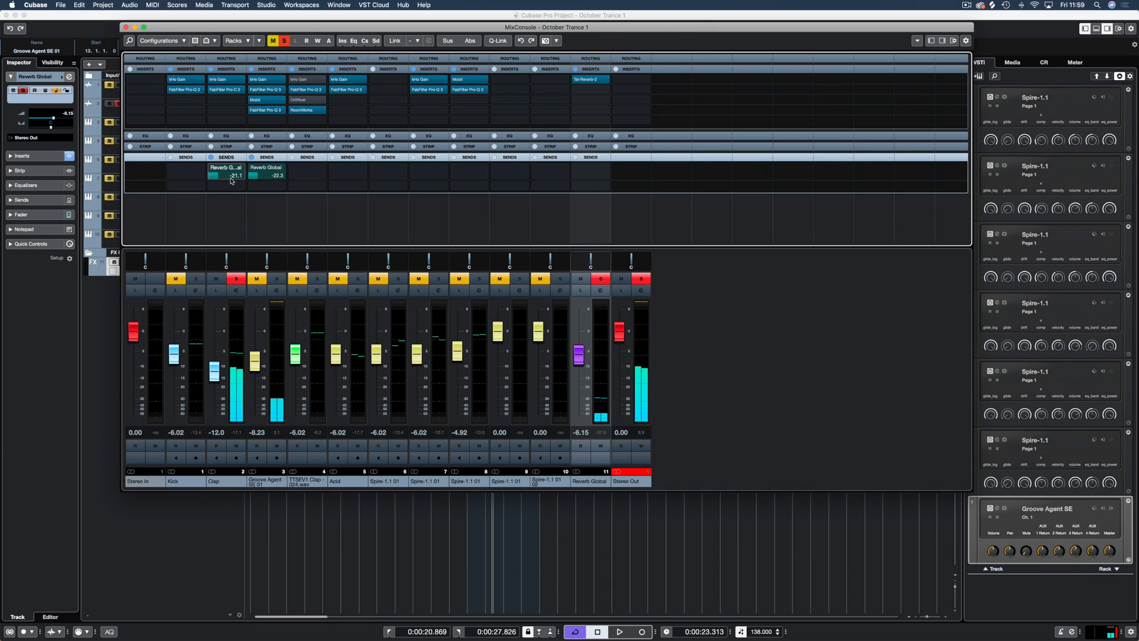
Check the kHs Gain insert on the Clap channel, close it and bring up the channel's FabFilter Pro-C 2
left_click(227, 79)
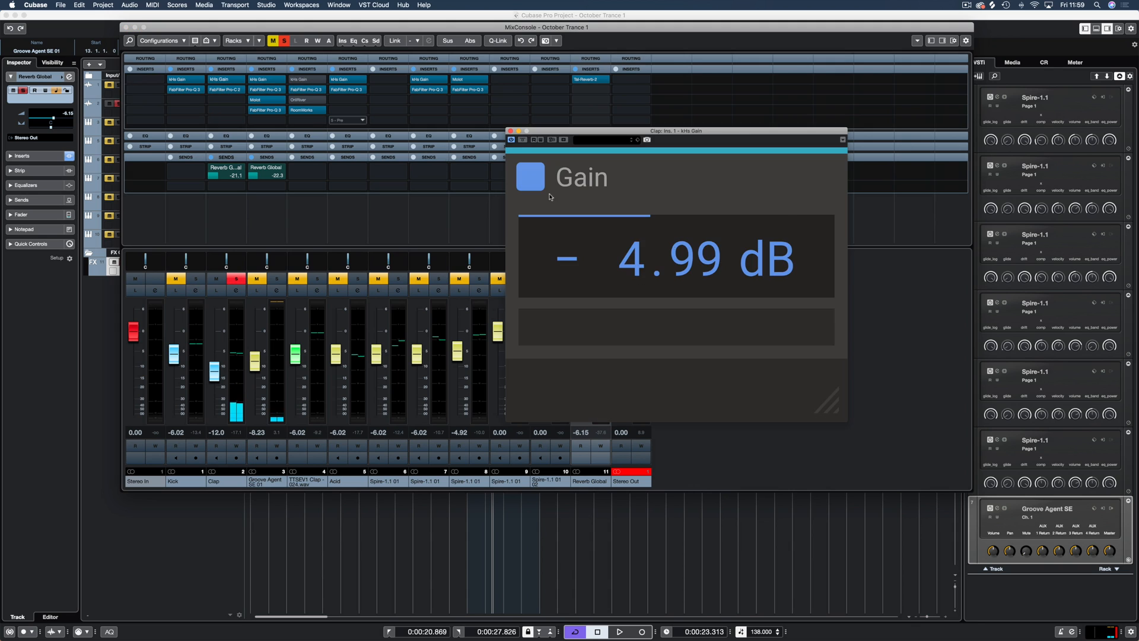
mouse_move(540, 214)
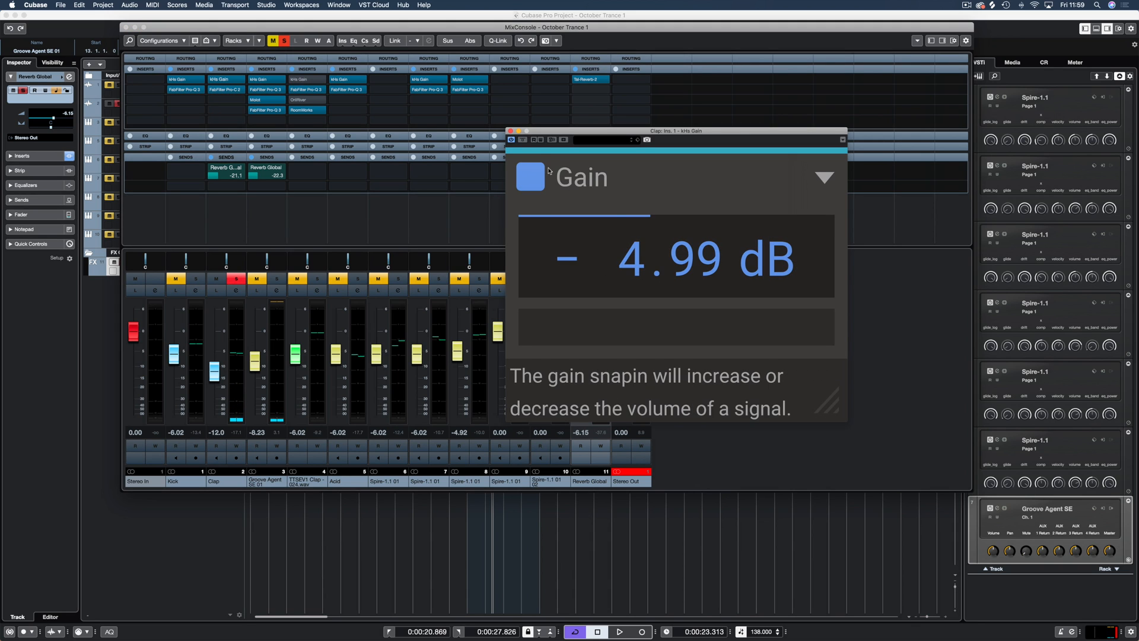
left_click(511, 131)
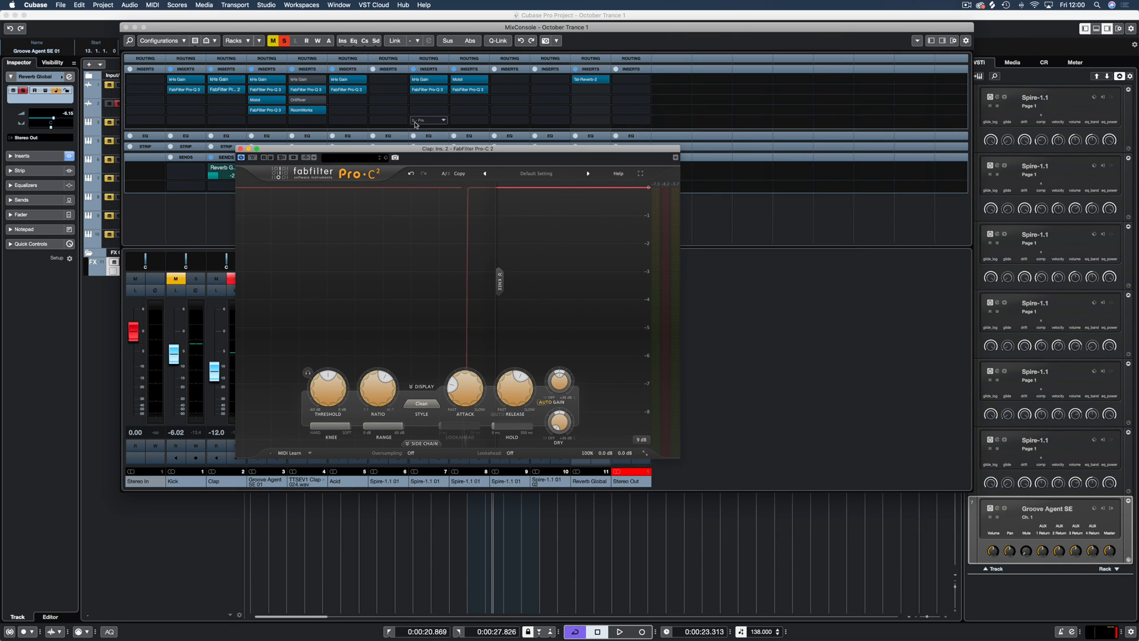
Play the clap and examine the threshold, ratio, knee, attack and release settings in Pro-C 2
key("space")
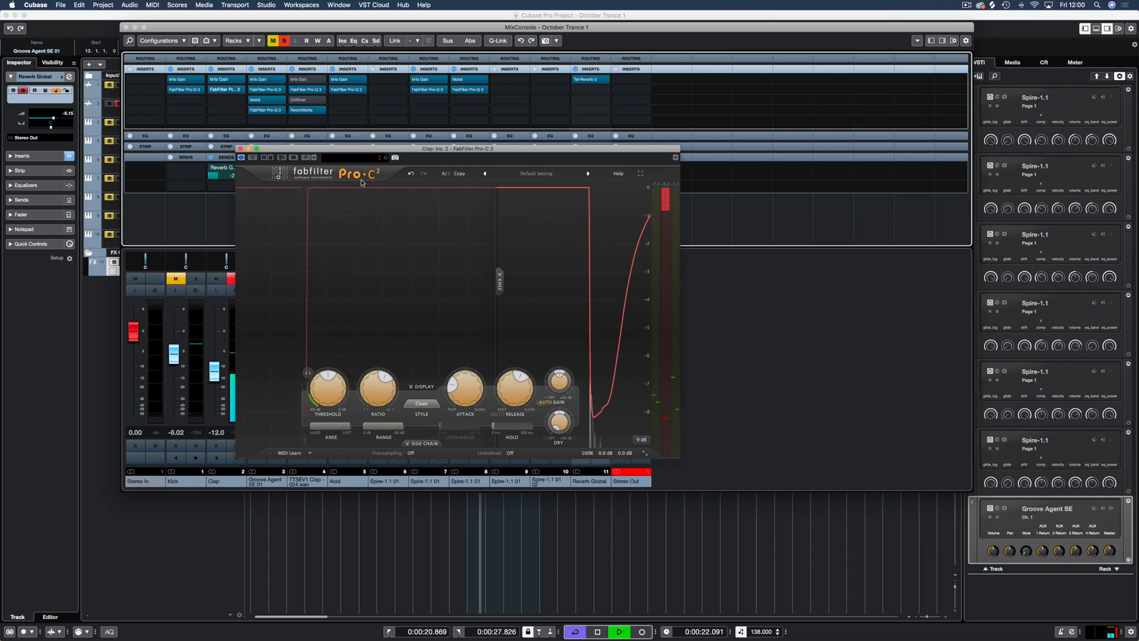
left_click_drag(432, 151, 367, 67)
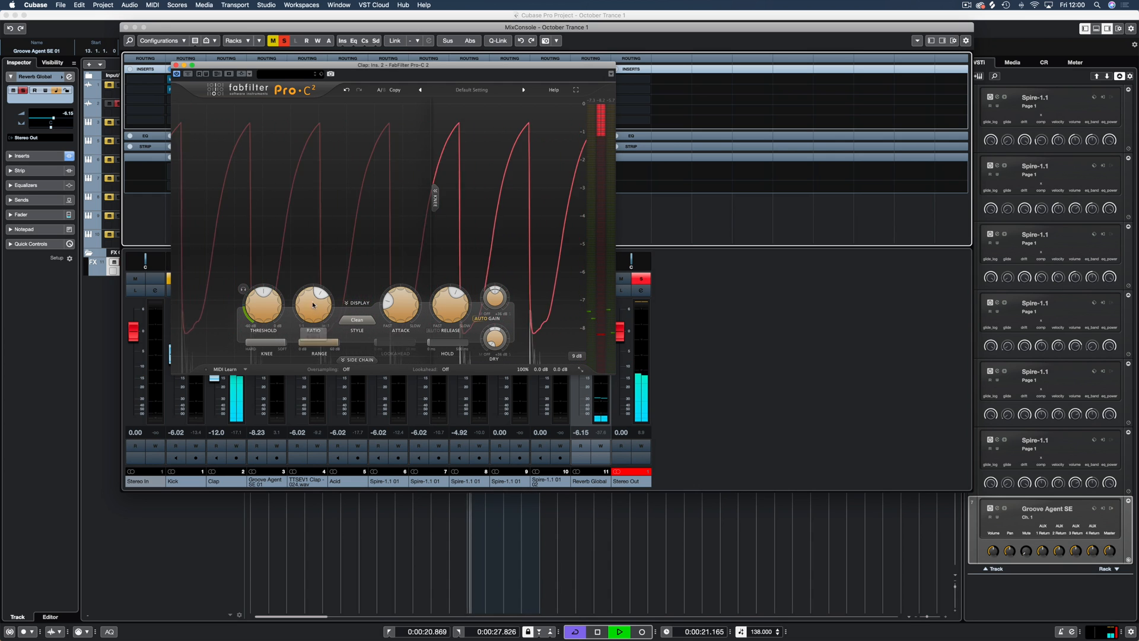
mouse_move(266, 302)
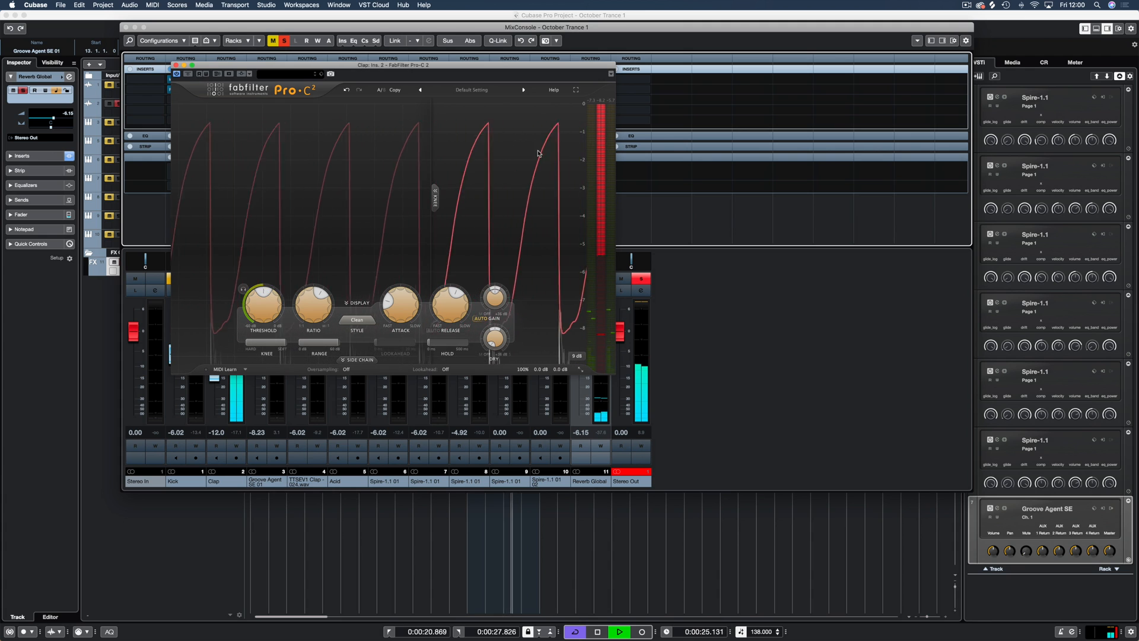
mouse_move(278, 348)
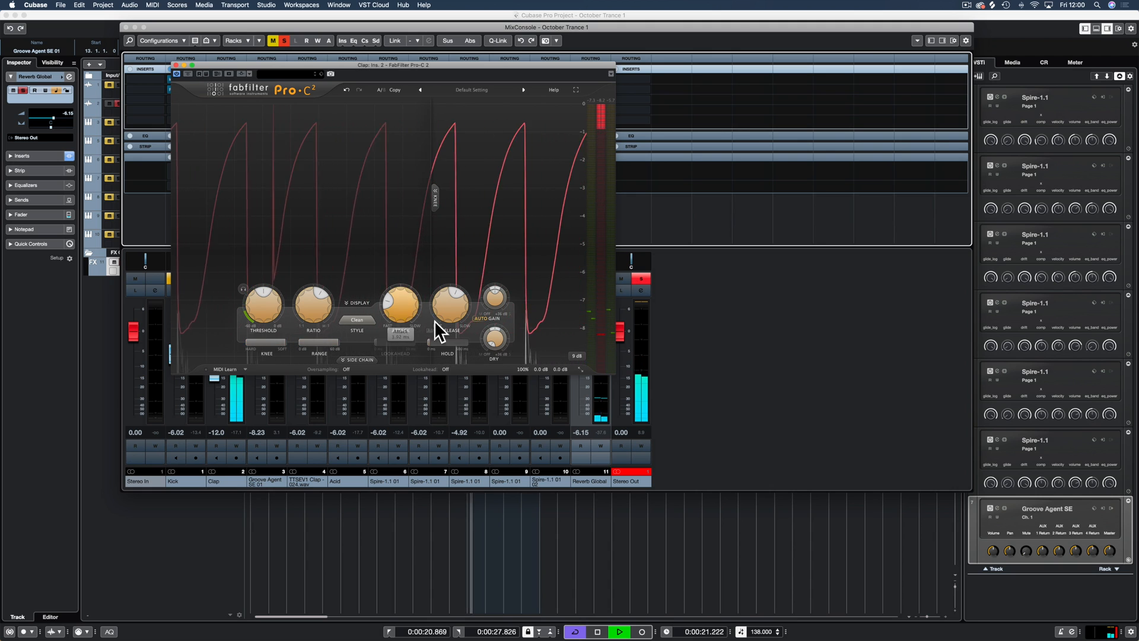
mouse_move(394, 300)
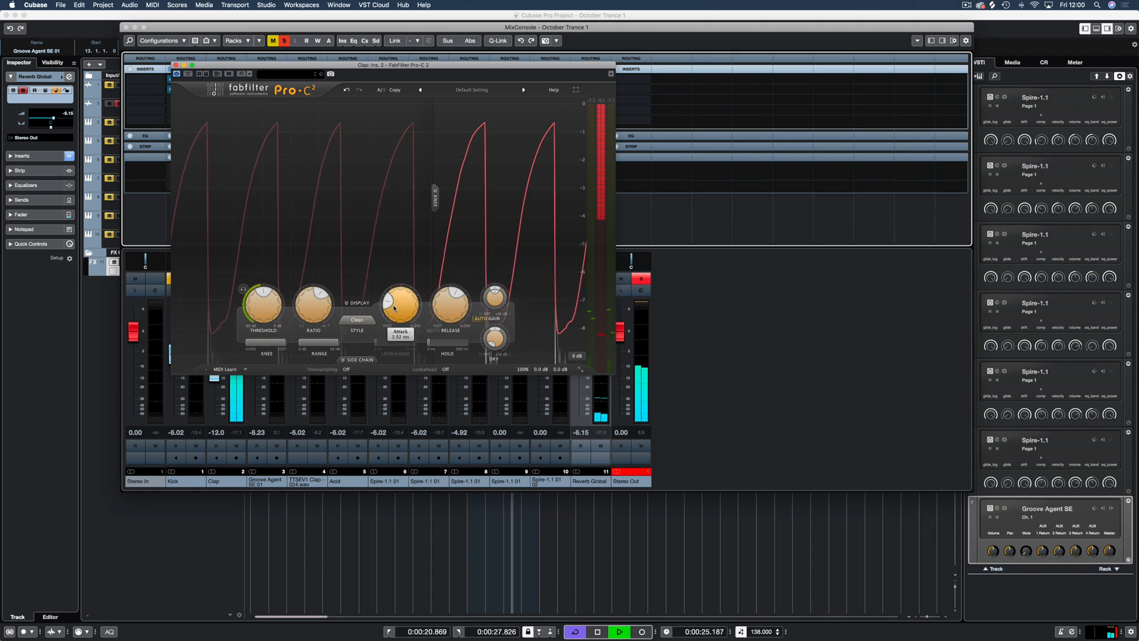
mouse_move(447, 306)
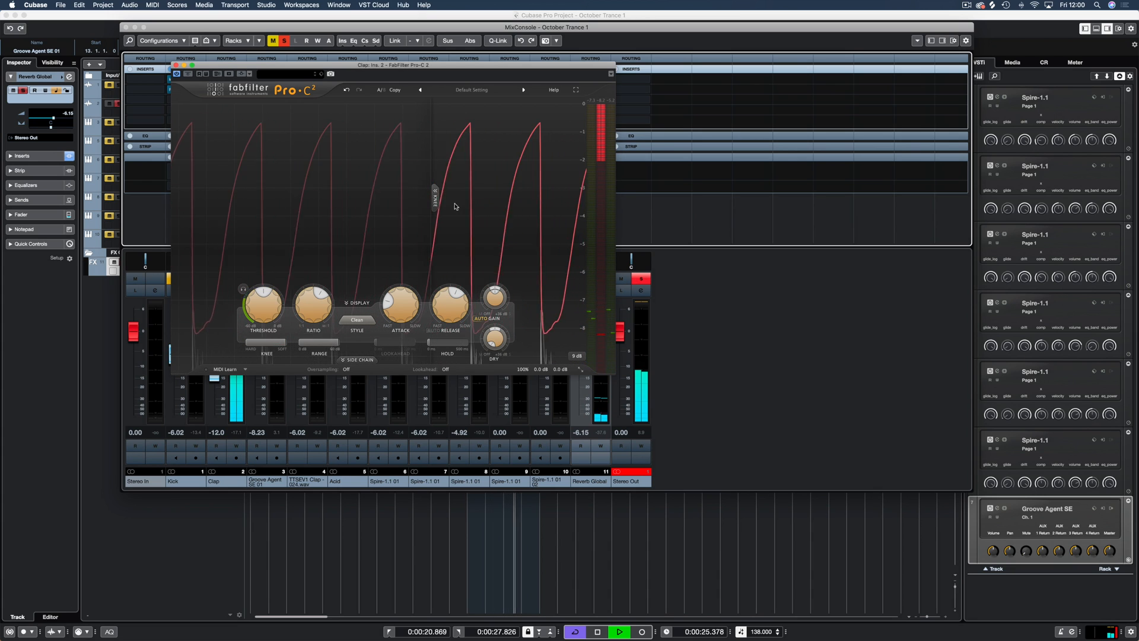
key("space")
Clear the solos, compare the full mix with the Clap's Pro-C 2 bypassed and active, and close the plug-in
left_click(284, 41)
key("space")
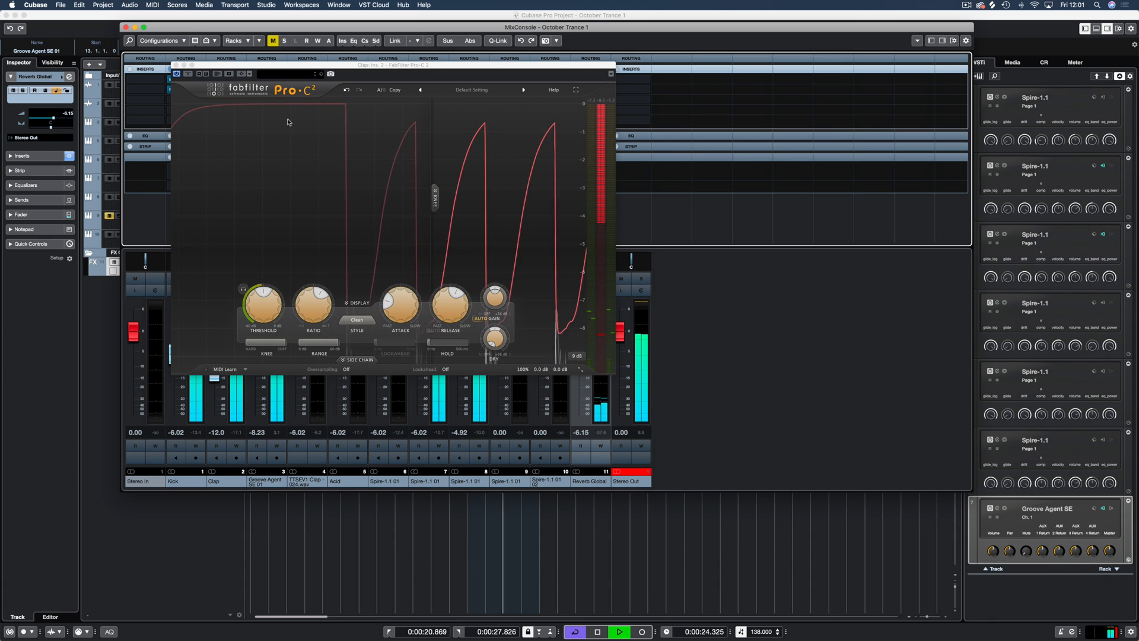
left_click(188, 74)
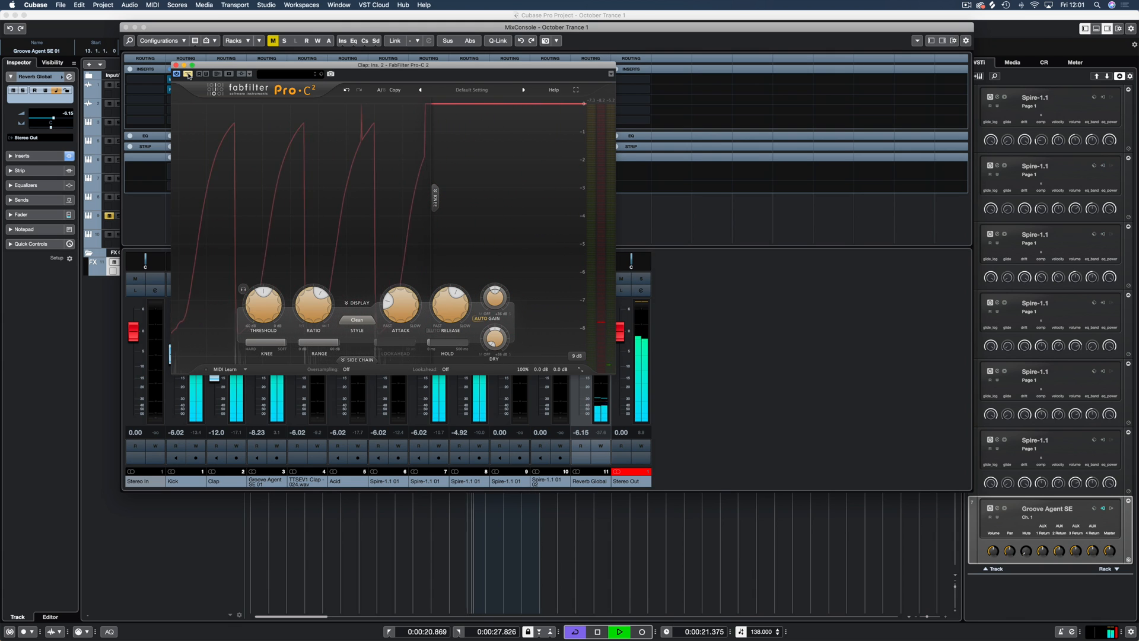
left_click(188, 75)
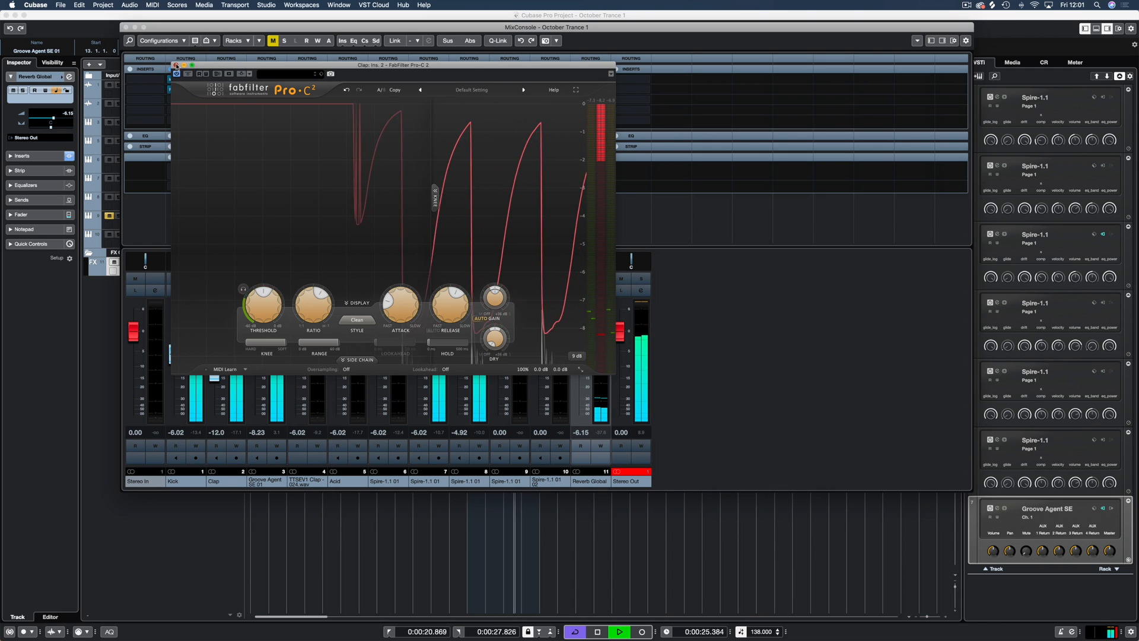
left_click(176, 66)
key("space")
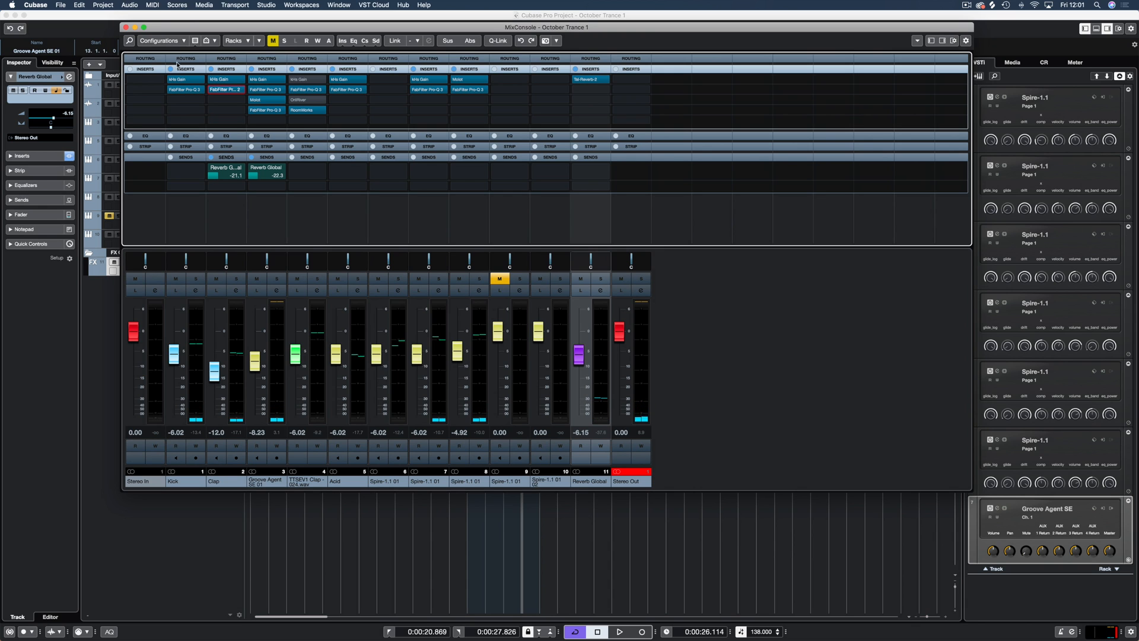
Close the MixConsole and play the loop from bar 13, stopping after a short listen
left_click(126, 27)
key("KP_1")
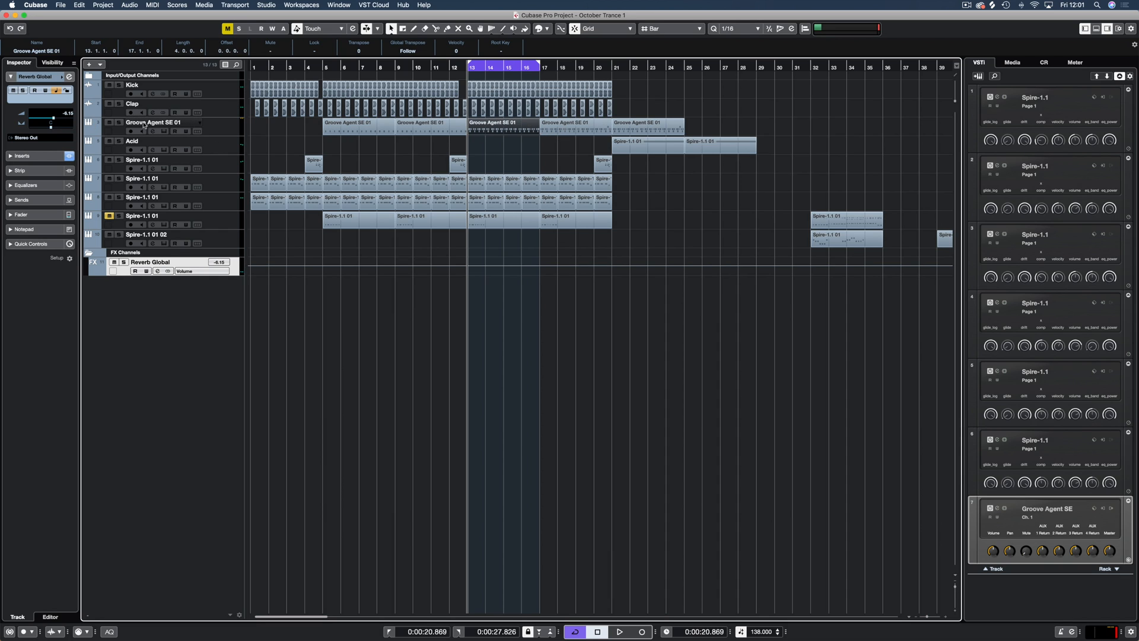
key("space")
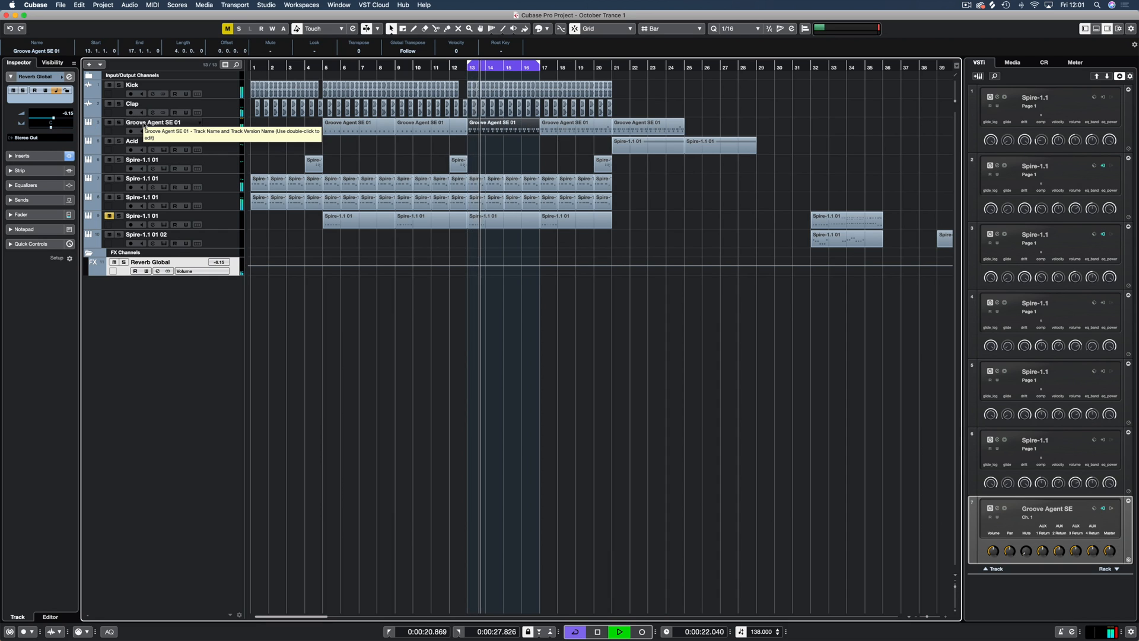
key("space")
Select the Groove Agent SE 01 track, place the cursor at bar 4 and review the channels in the MixConsole
left_click(144, 126)
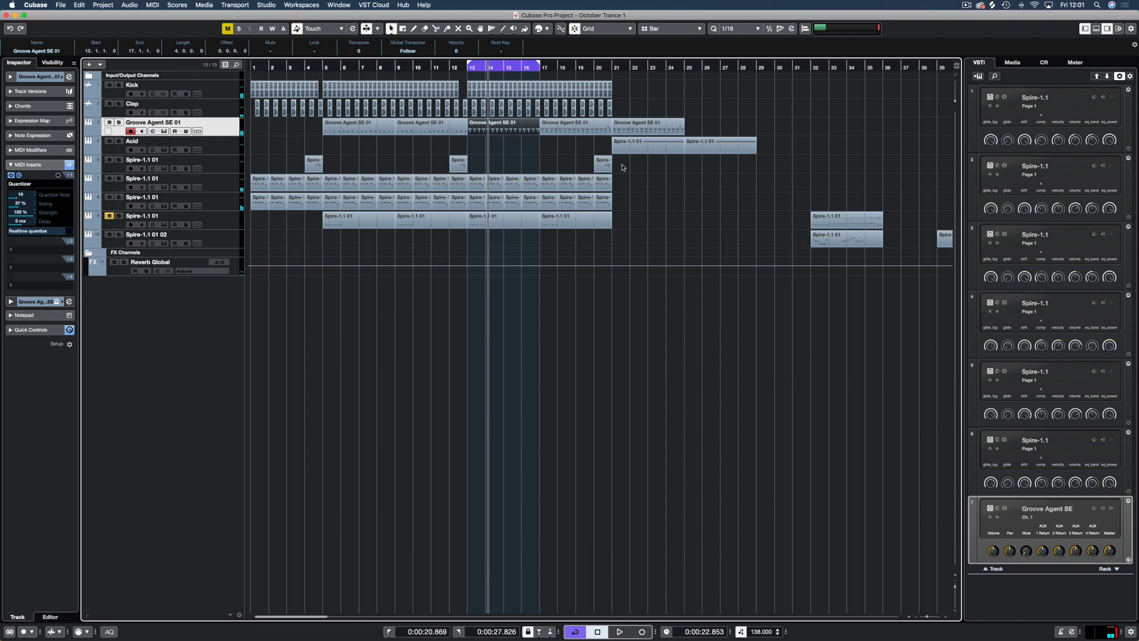
left_click(673, 77)
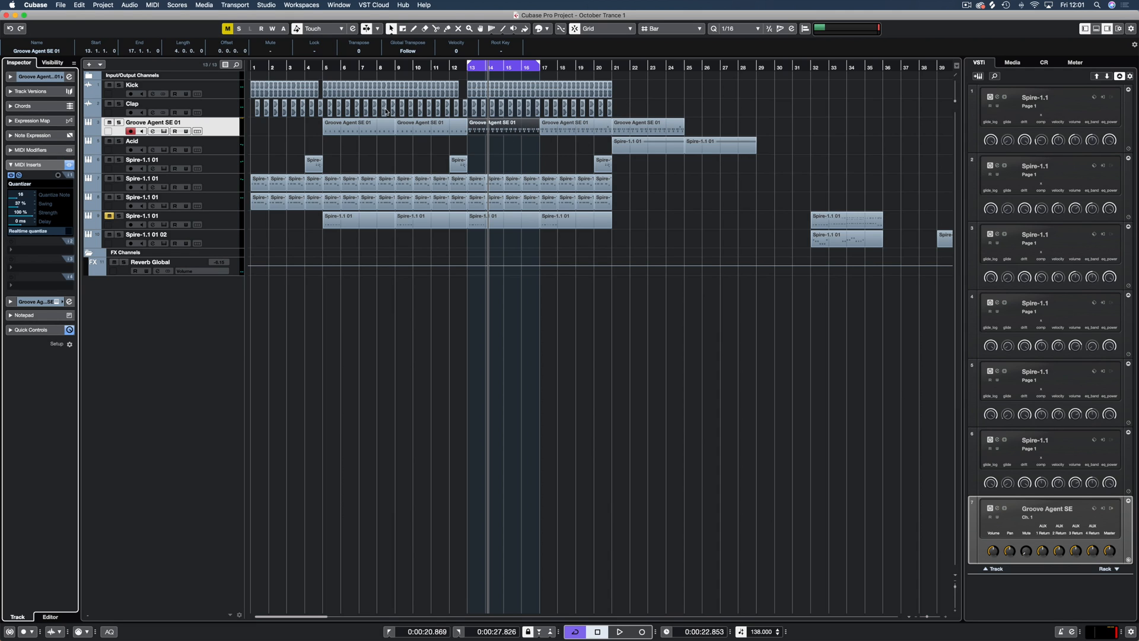
left_click(315, 66)
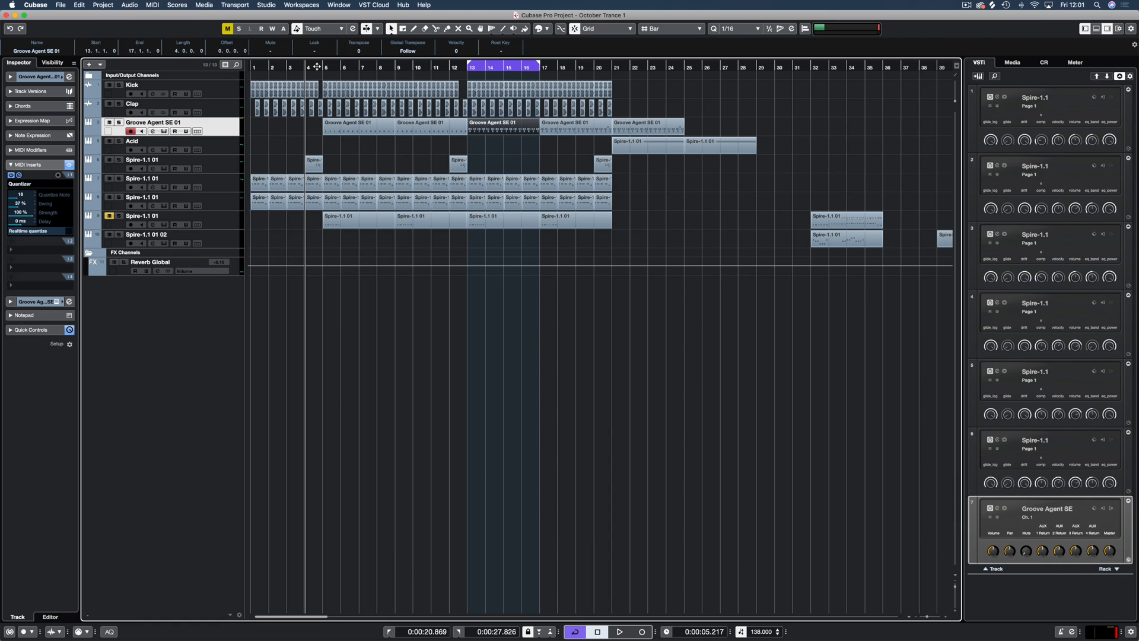
key("F3")
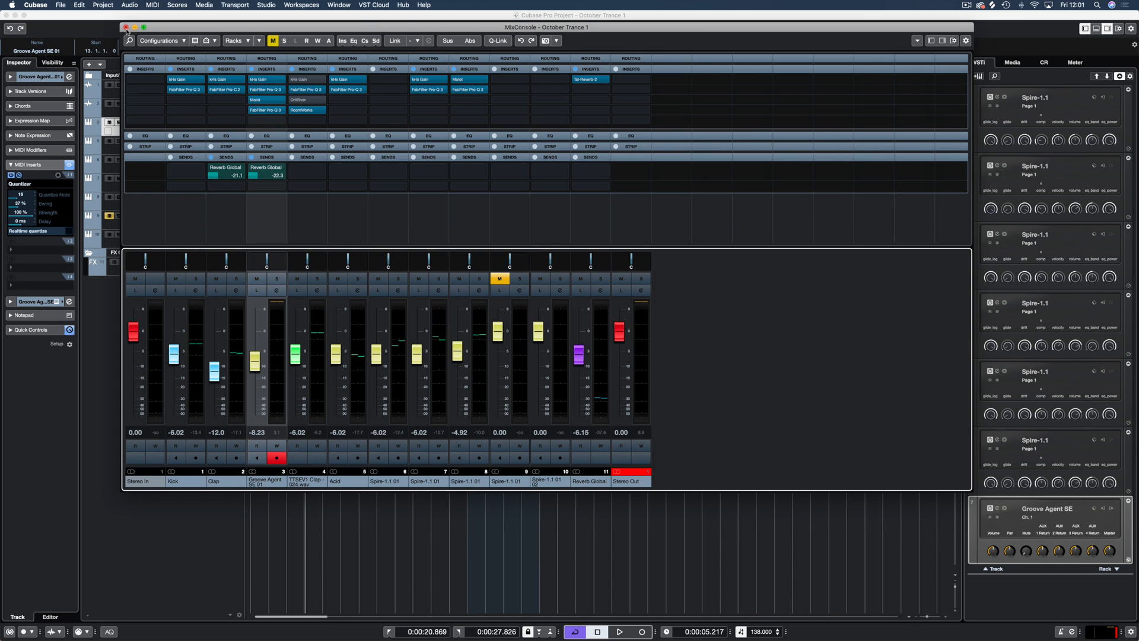
left_click(125, 28)
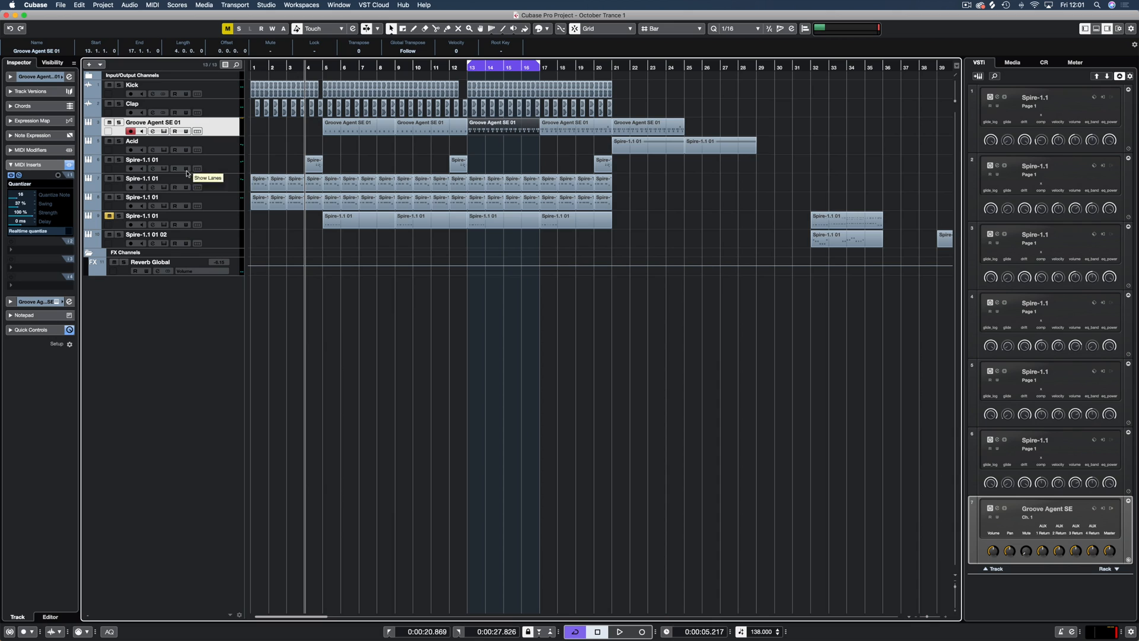
Solo the two Spire-1.1 01 tracks built from one-bar parts and listen to them in the loop
left_click(118, 178)
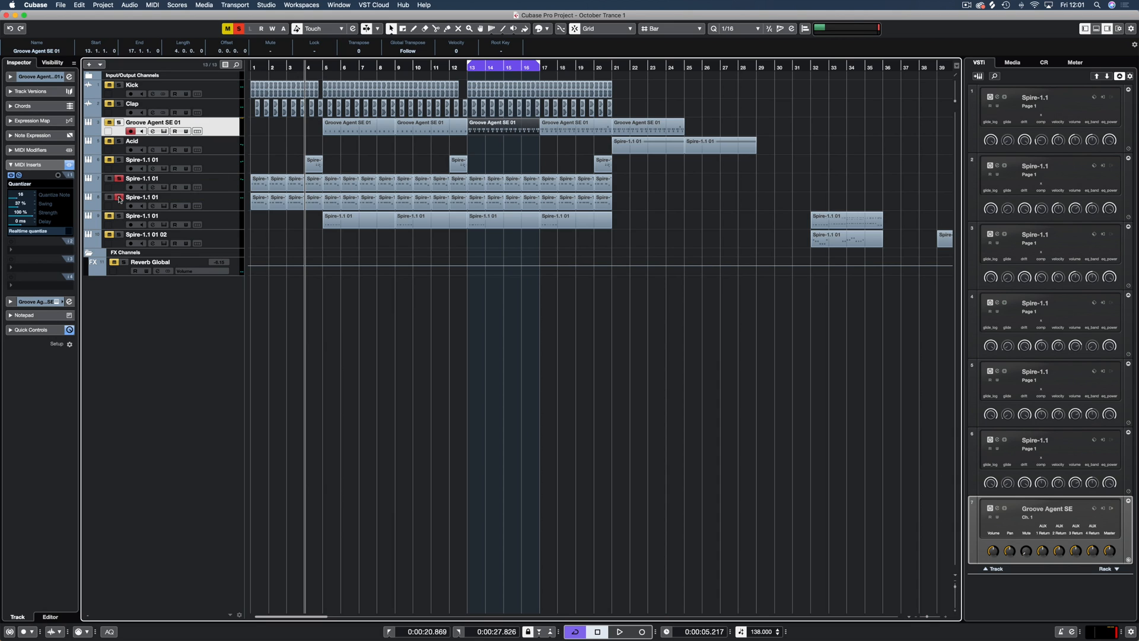
key("space")
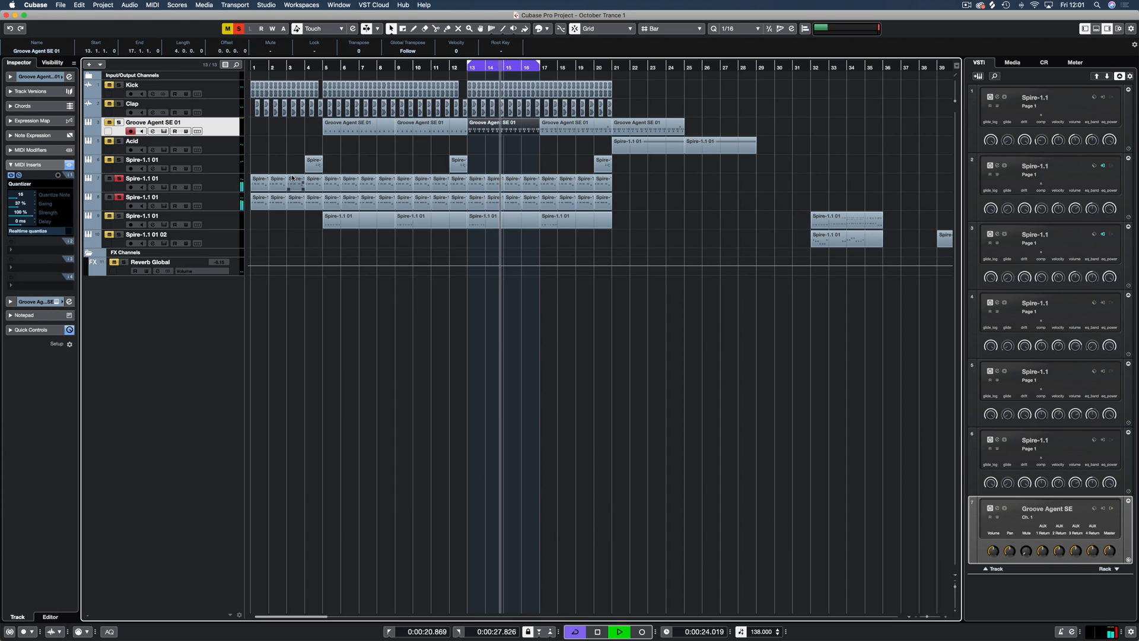
key("space")
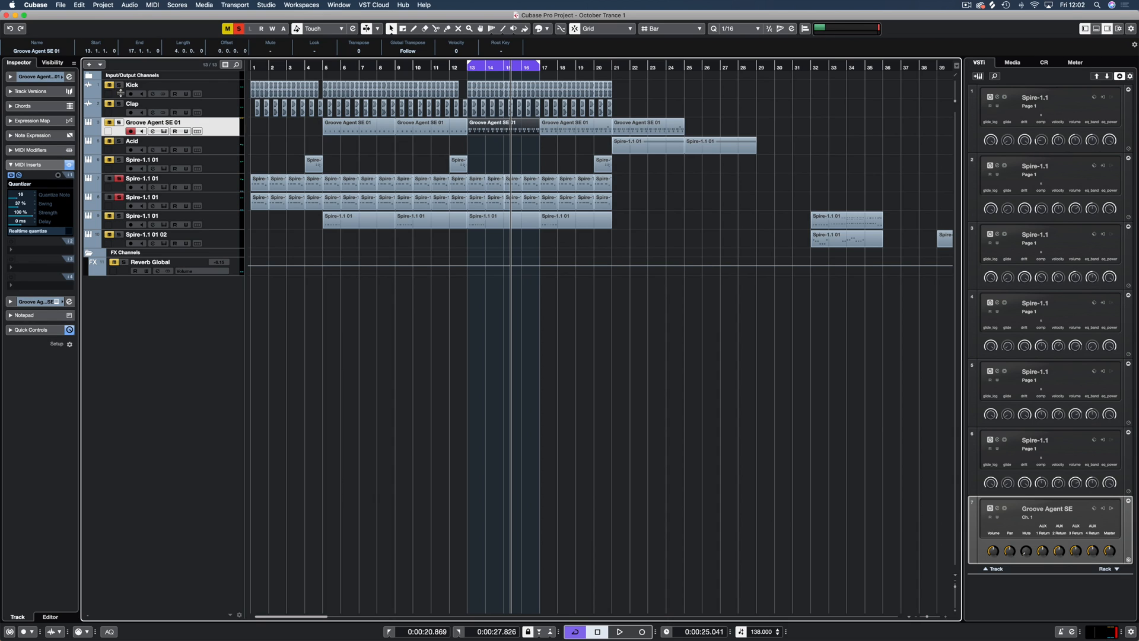
Replay the loop while adding Kick, Clap and Groove Agent SE 01 to the solo in turn, and clear all solos
key("1")
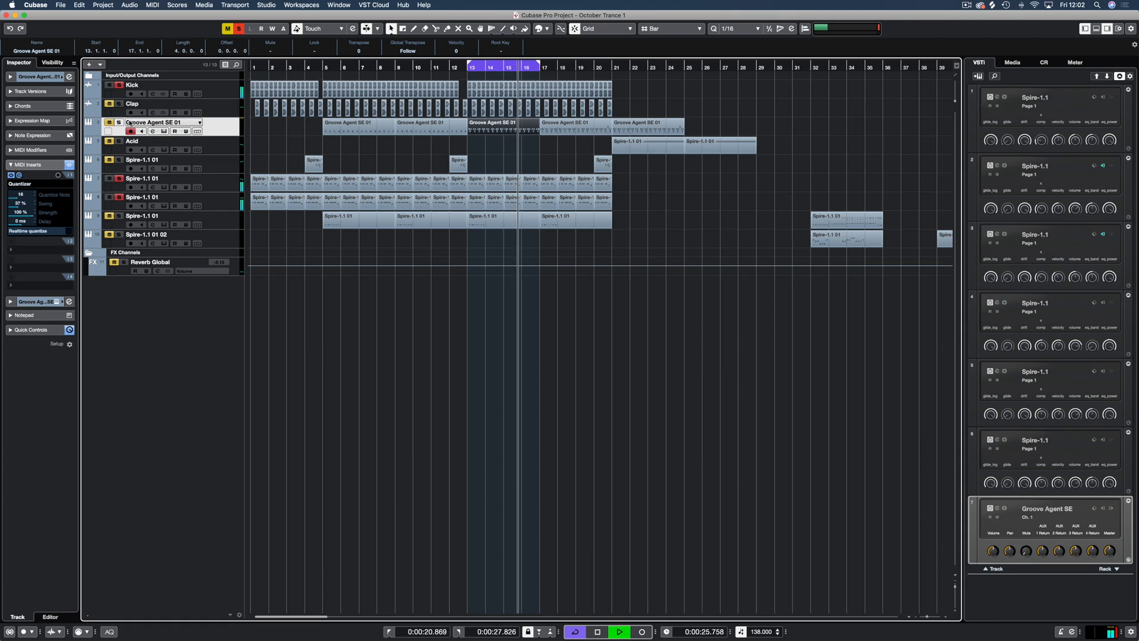
left_click(117, 104)
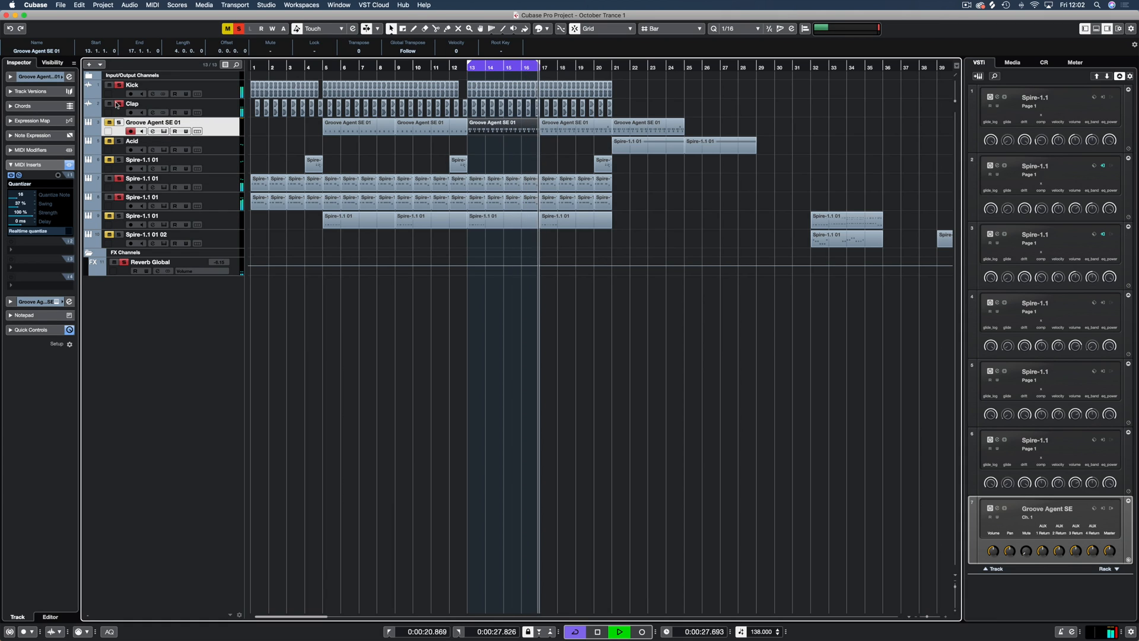
left_click(120, 123)
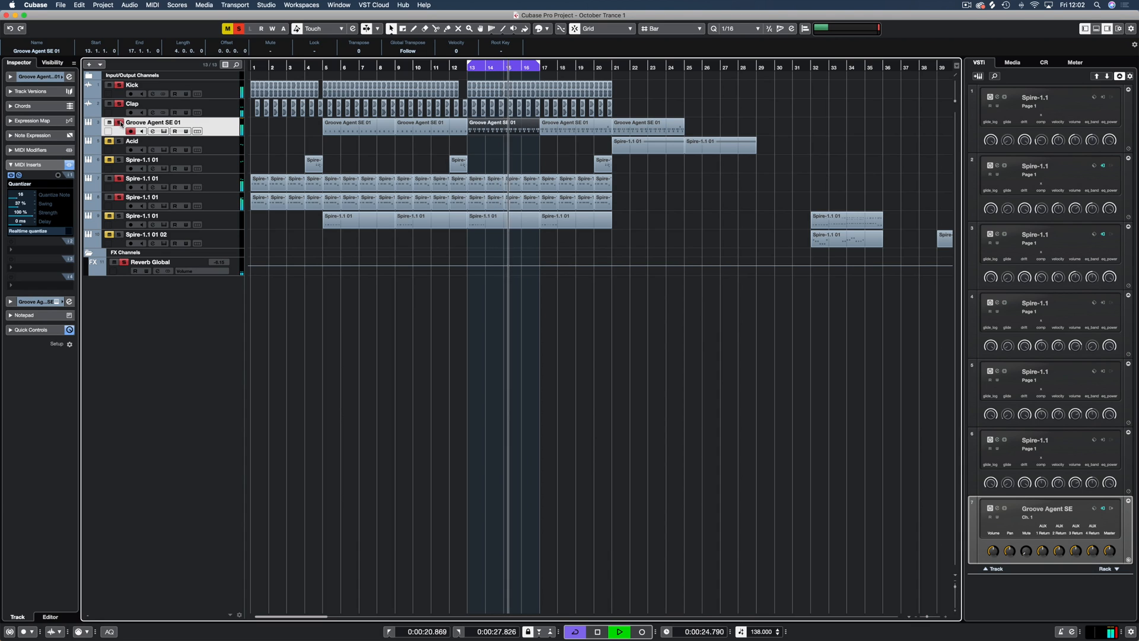
key("space")
left_click(238, 29)
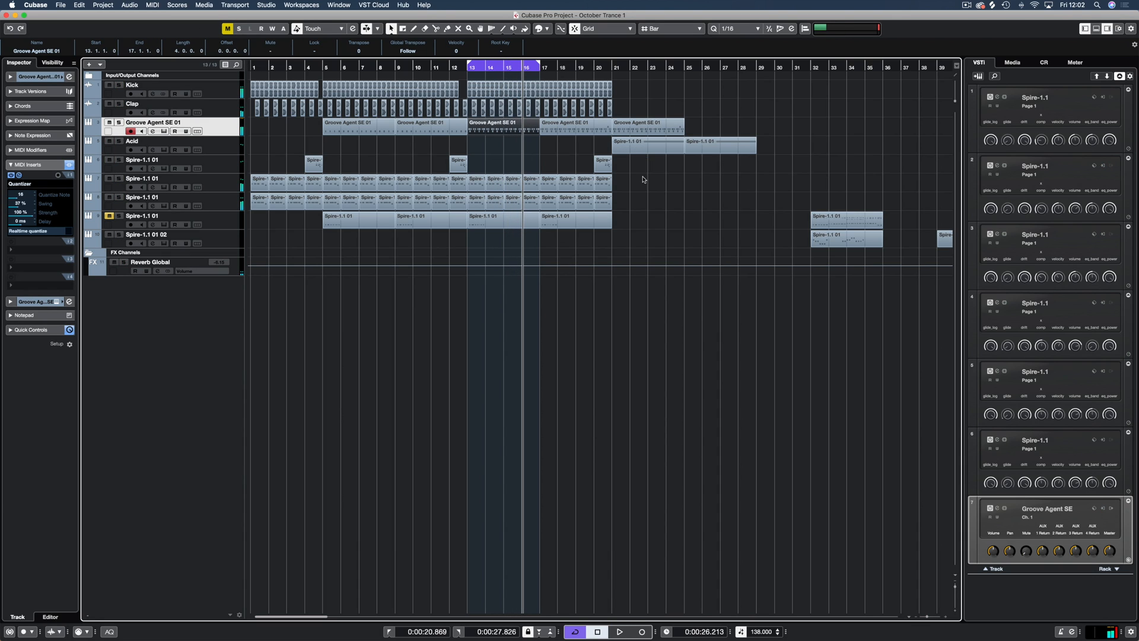
Select the parts on the four upper Spire-1.1 01 tracks between bars 13 and 21
left_click_drag(628, 165, 479, 227)
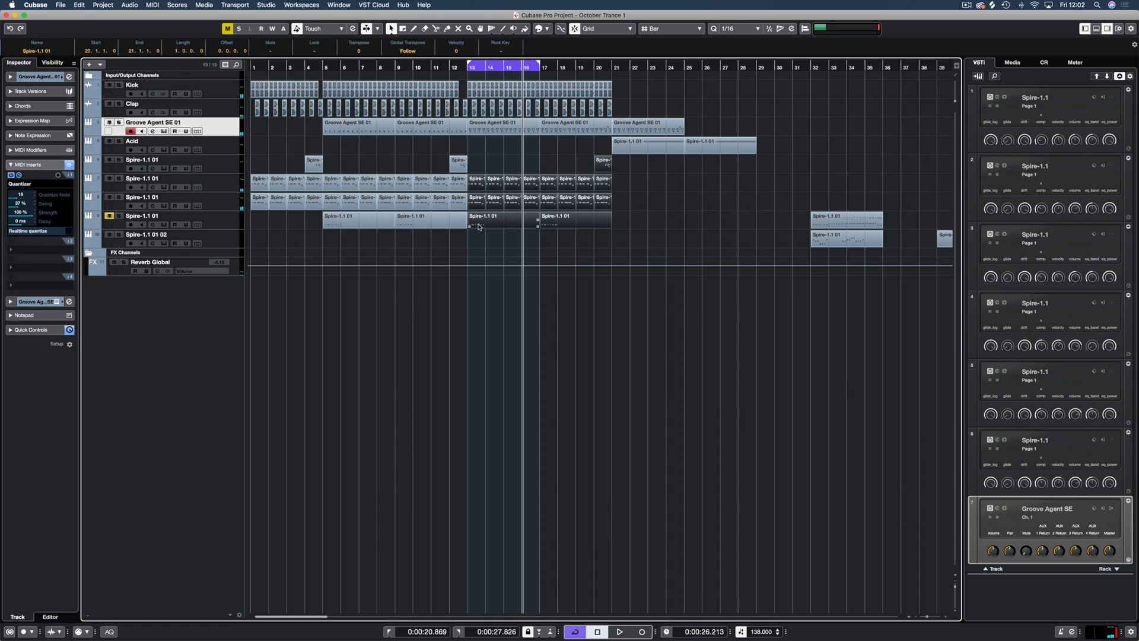